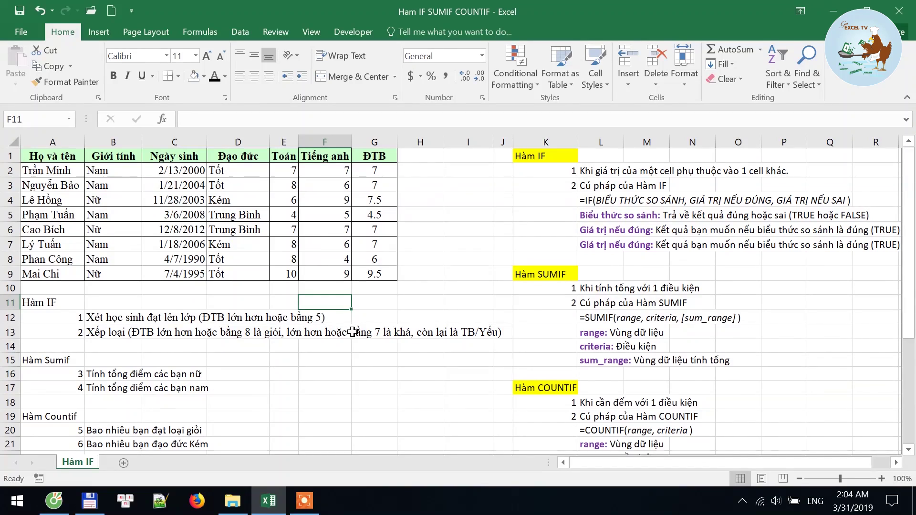
- Review the Hàm IF notes and syntax alongside the row 2 average formula
scroll(352, 332, "down", 1)
scroll(352, 333, "up", 1)
left_click(174, 332)
left_click(557, 156)
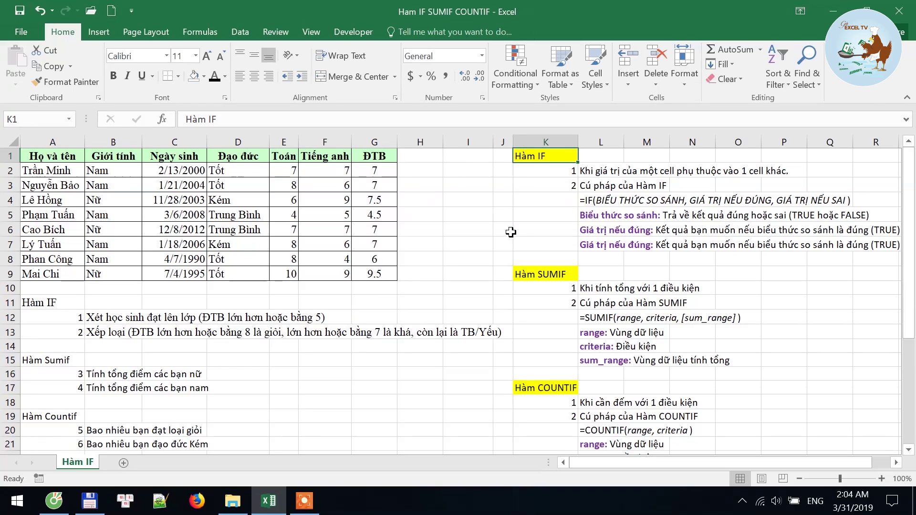
left_click(592, 170)
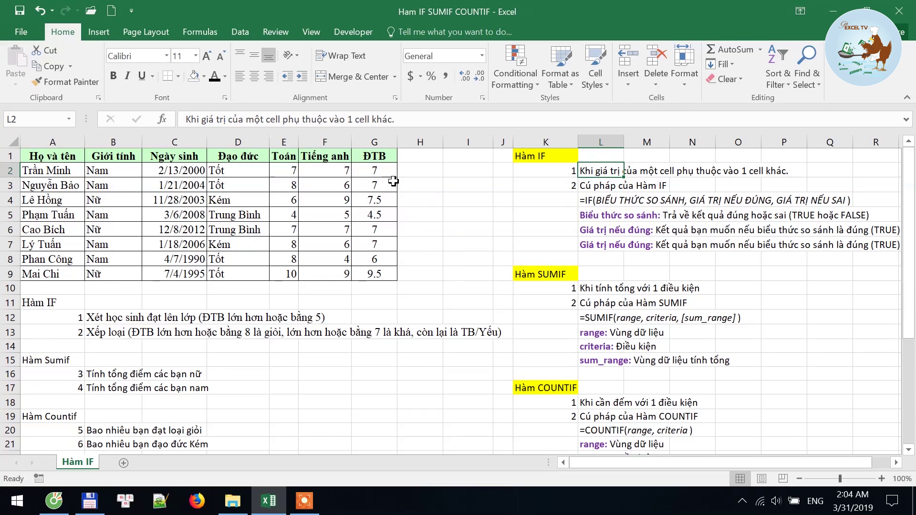
left_click(380, 168)
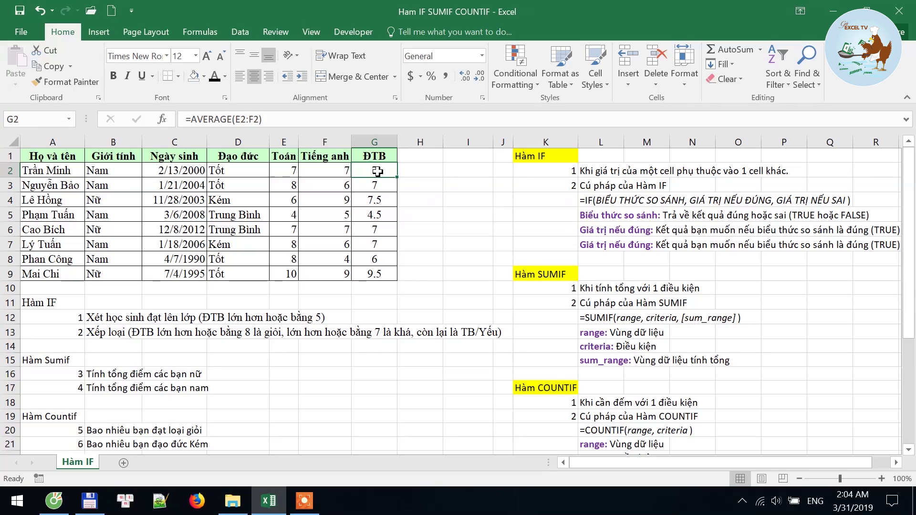
left_click(323, 171)
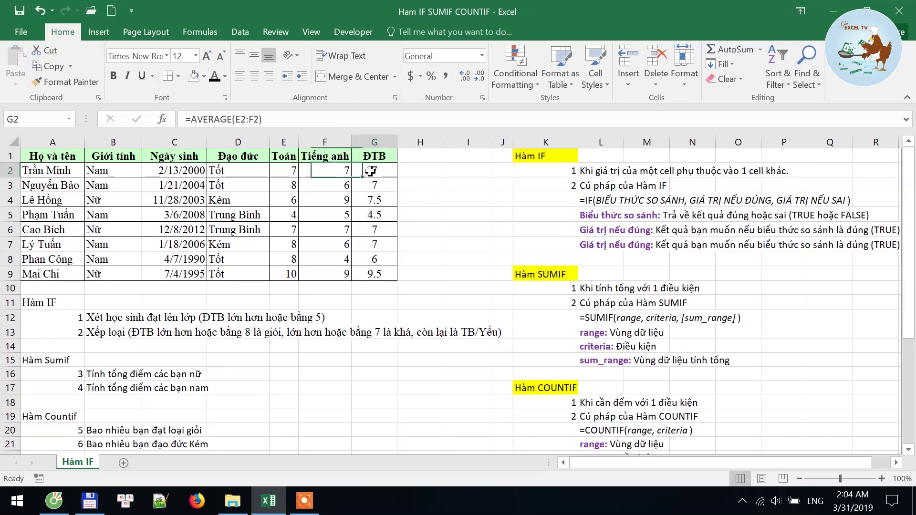
left_click(370, 171)
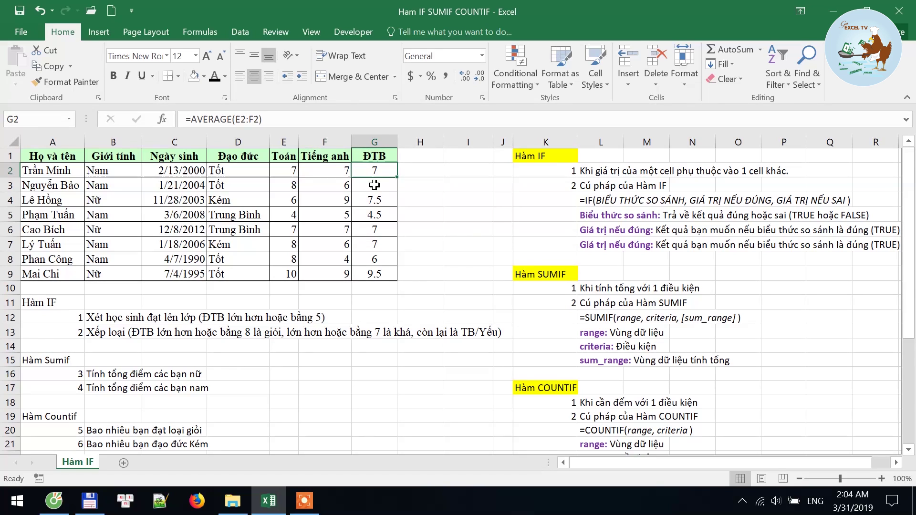
left_click(600, 172)
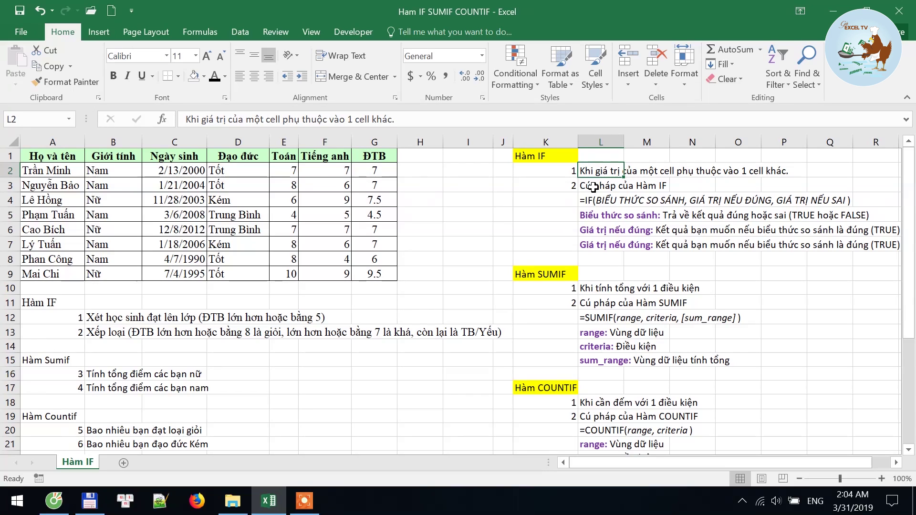
left_click(592, 187)
left_click(596, 204)
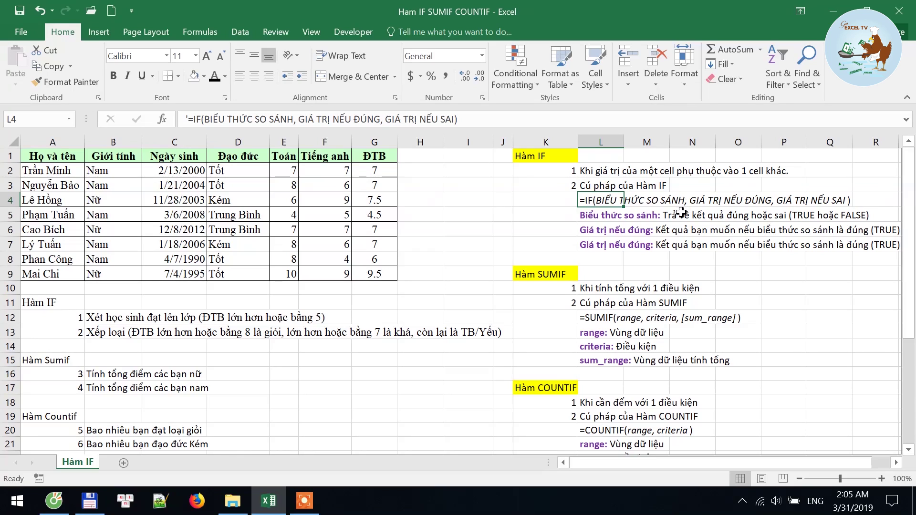
- Read through the SUMIF and COUNTIF syntax, argument and criteria notes
left_click(544, 274)
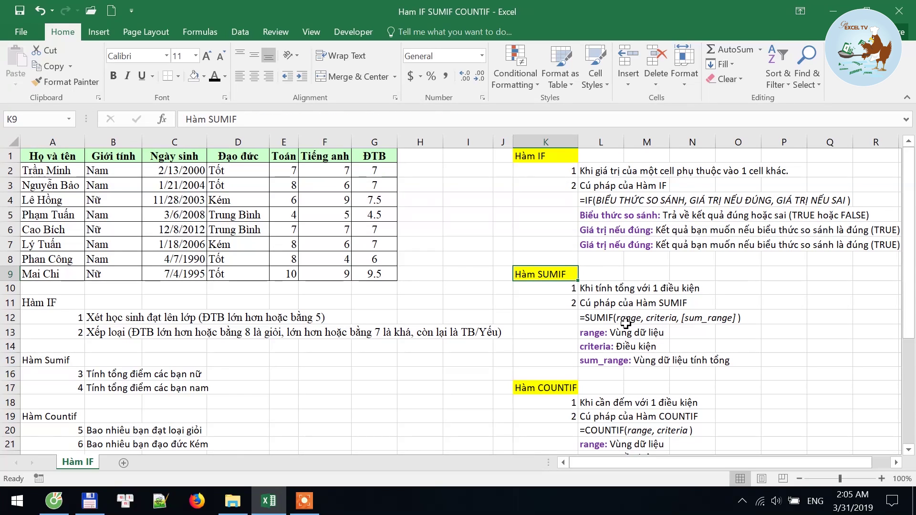
scroll(626, 323, "down", 1)
scroll(582, 279, "up", 1)
left_click(594, 289)
left_click(594, 306)
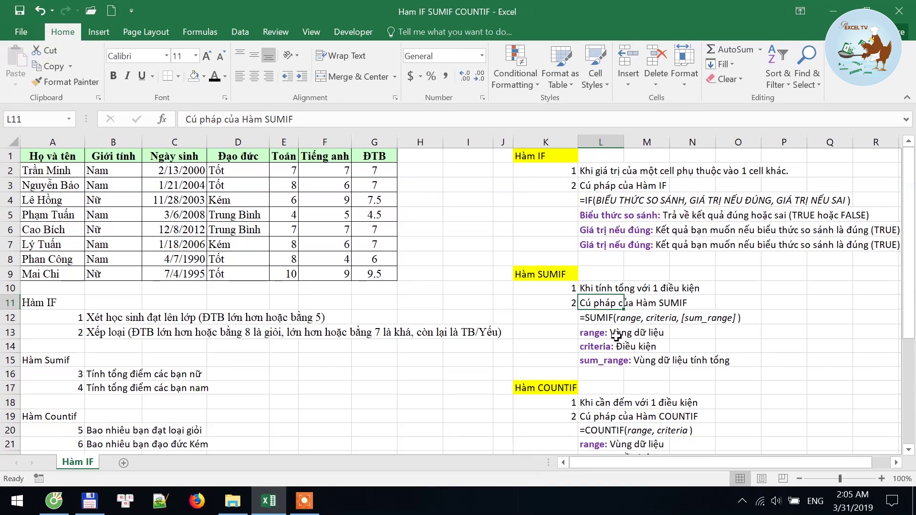
scroll(607, 412, "down", 3)
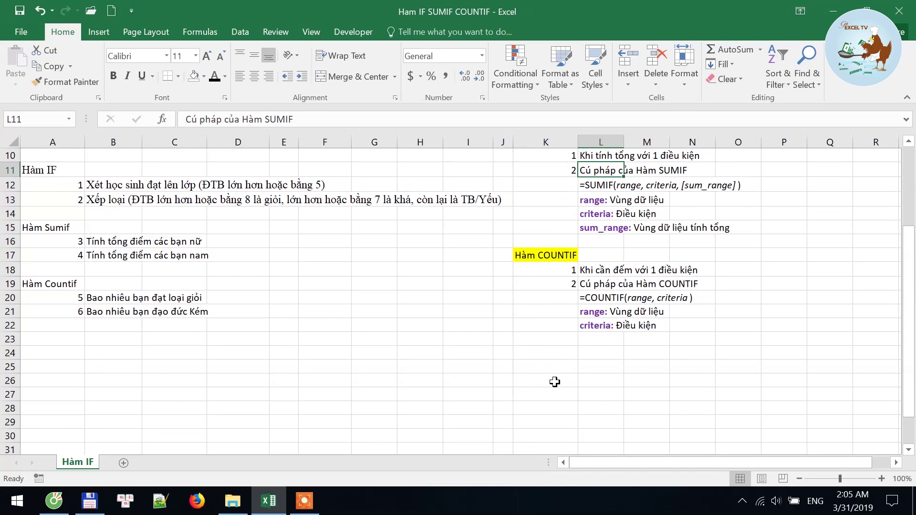
scroll(555, 381, "up", 2)
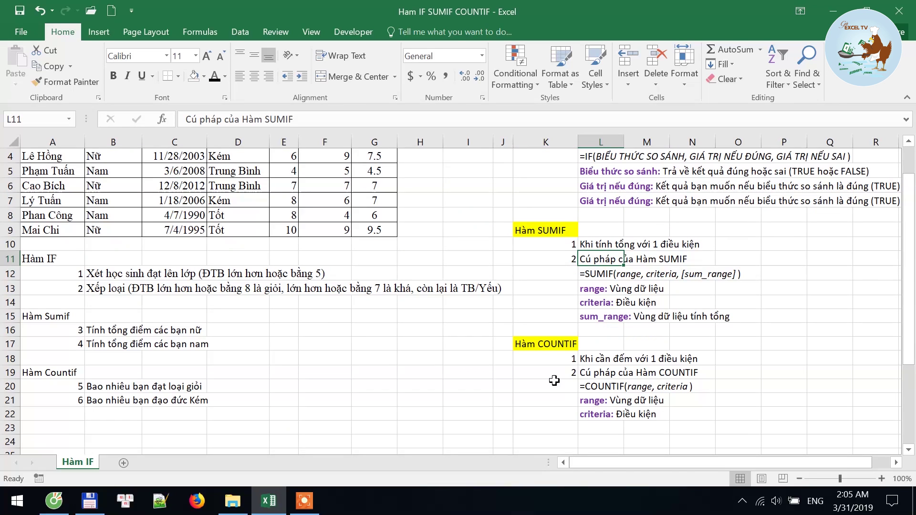
left_click(597, 361)
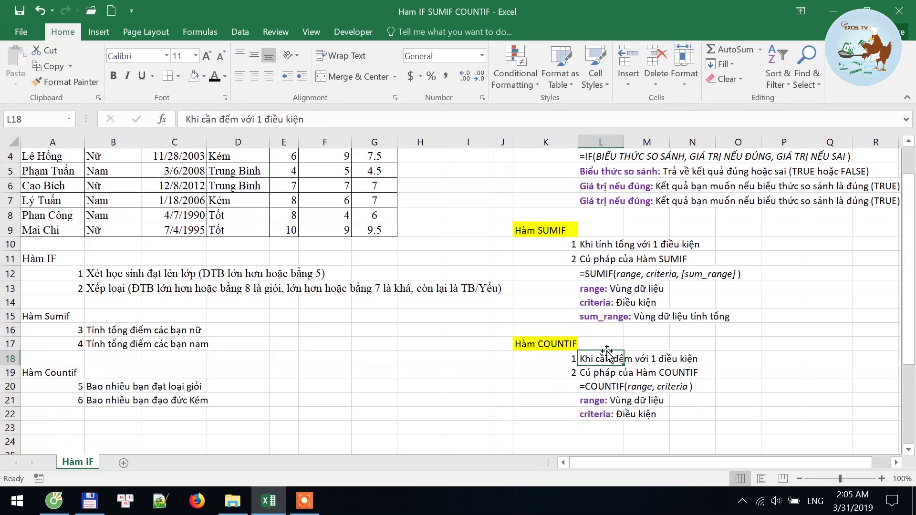
scroll(555, 390, "up", 1)
left_click(556, 390)
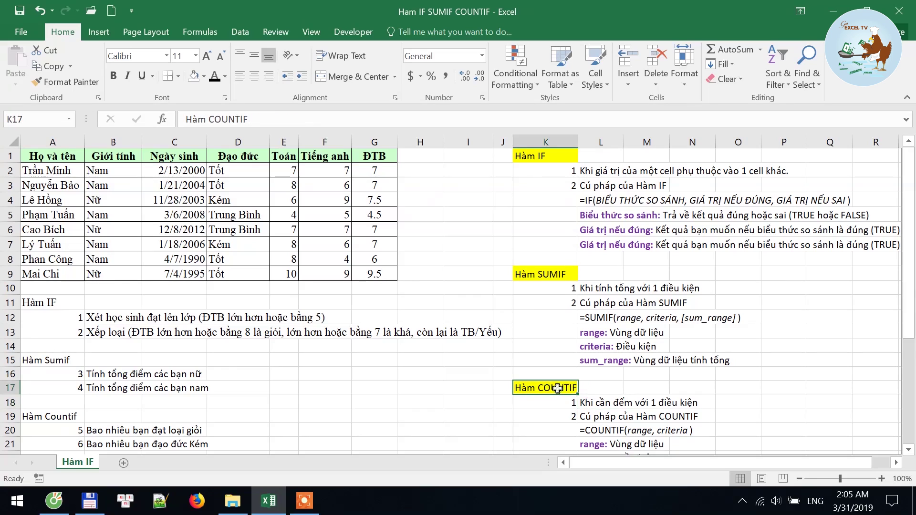
scroll(559, 389, "down", 2)
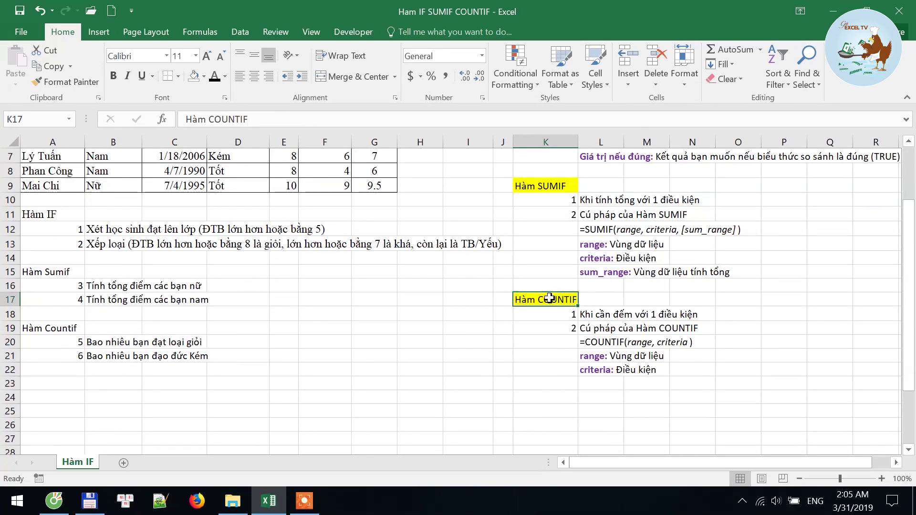
left_click(633, 342)
left_click(594, 374)
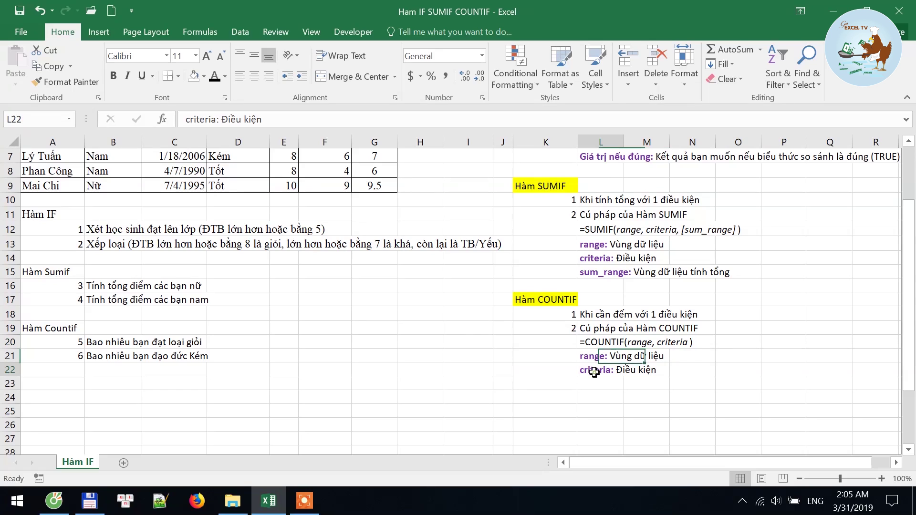
scroll(594, 374, "up", 1)
scroll(594, 377, "up", 1)
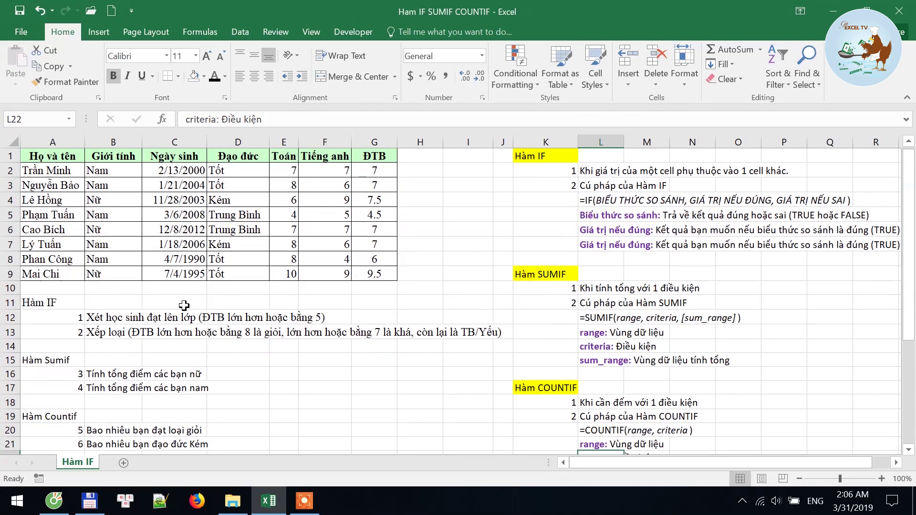
- Look over the student grade table, its ĐTB average formulas and the first IF exercise
left_click_drag(56, 156, 378, 270)
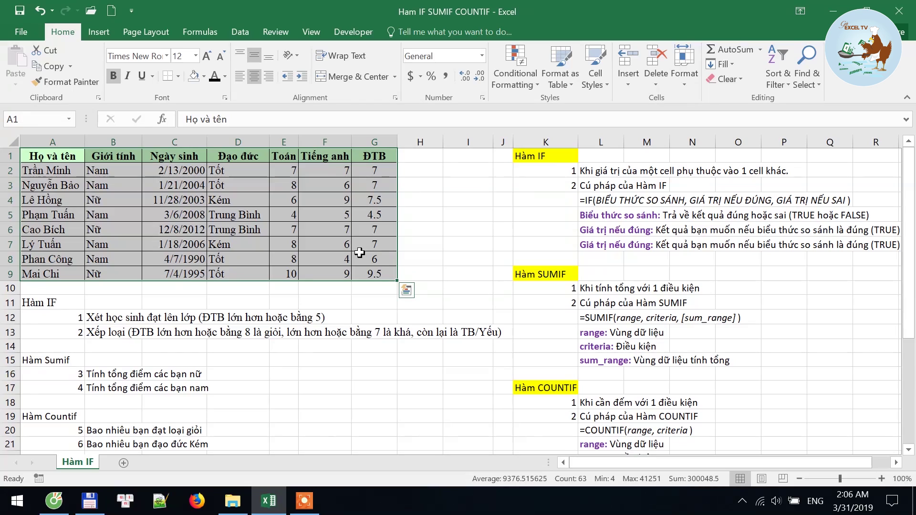
left_click(283, 159)
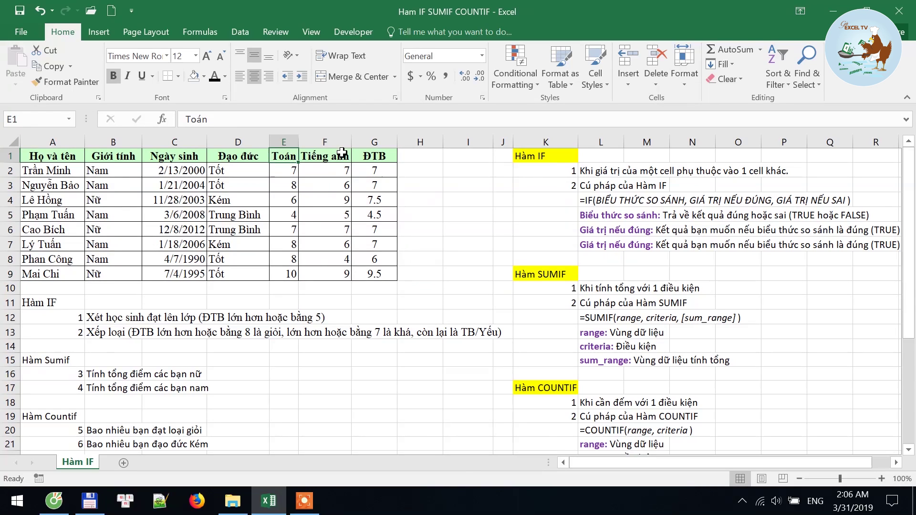
left_click(341, 153)
left_click(375, 153)
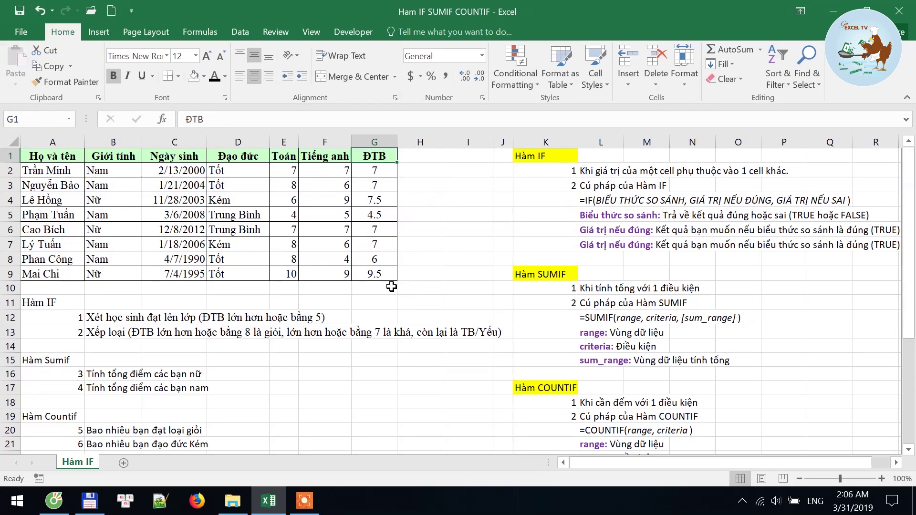
left_click_drag(376, 170, 376, 275)
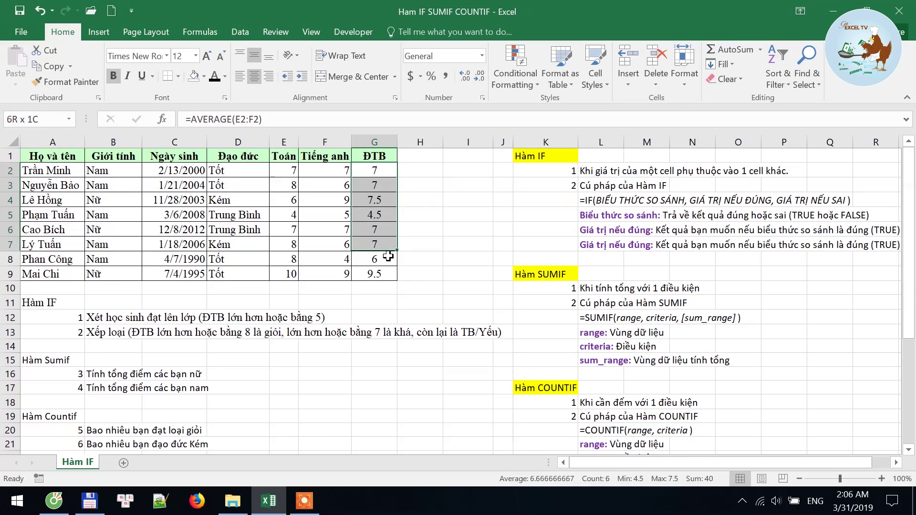
left_click(377, 171)
left_click(377, 185)
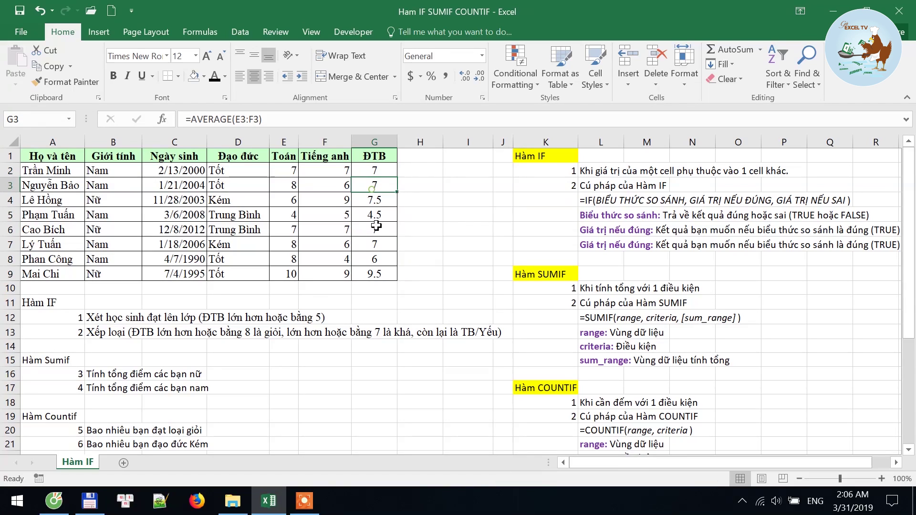
left_click(377, 230)
left_click(377, 215)
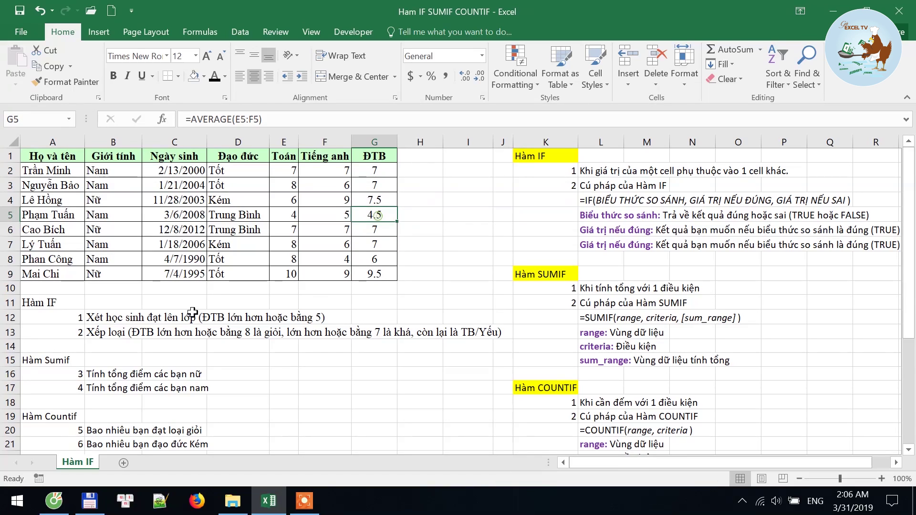
left_click(54, 304)
left_click(89, 320)
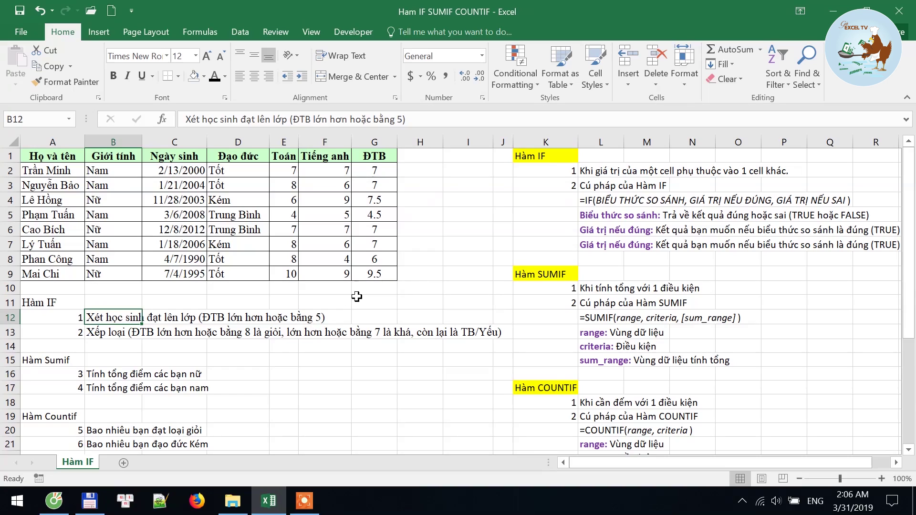
- Head column H 'Xét lên lớp' and start an =IF( formula in H2
left_click(422, 156)
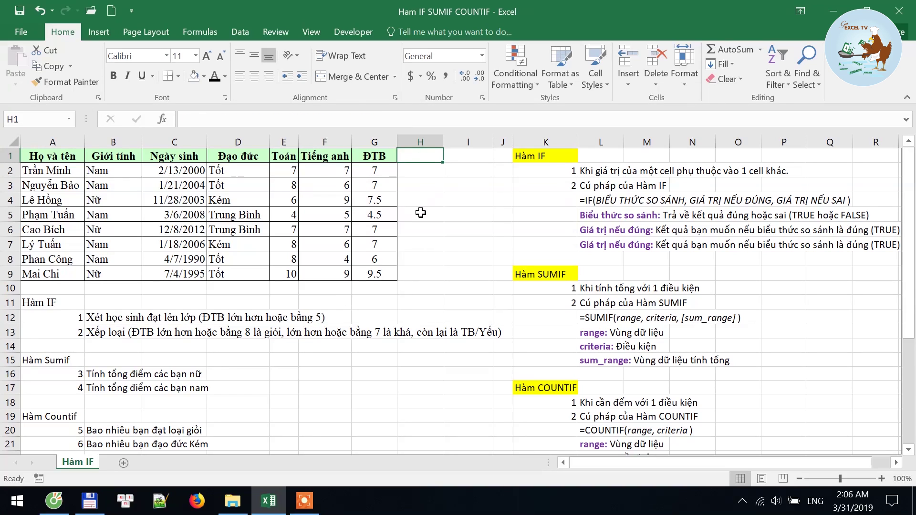
type("Xét lên lớp")
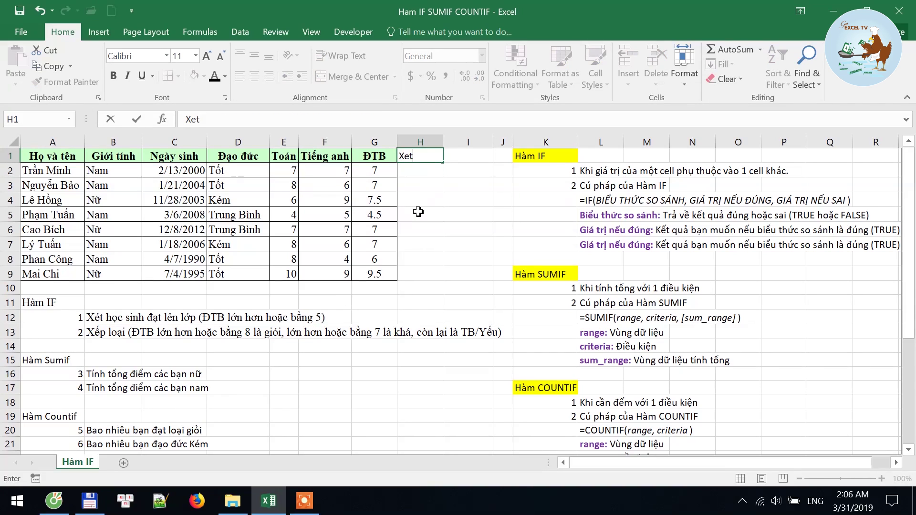
key("Return")
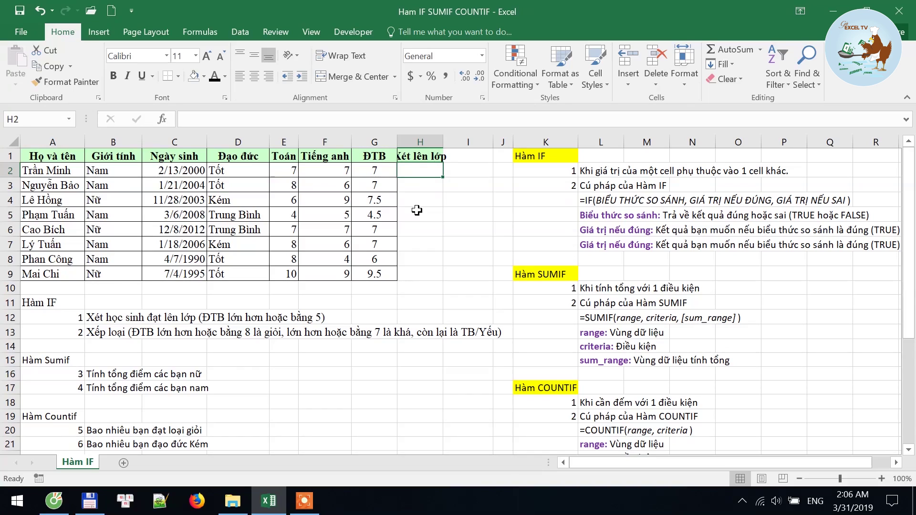
type("=IF(")
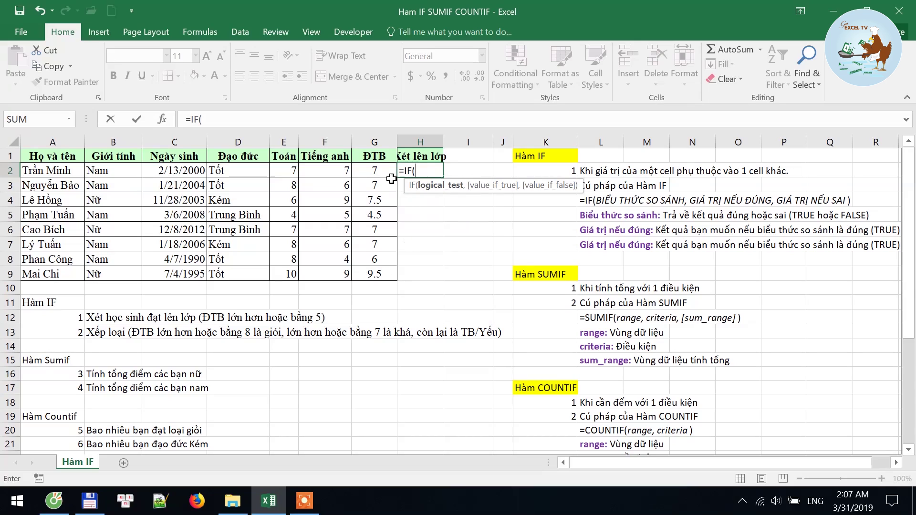
- Complete H2 as =IF(G2>=5,"Lên lớp","Trượt") so students averaging 5 or more are promoted
left_click(373, 170)
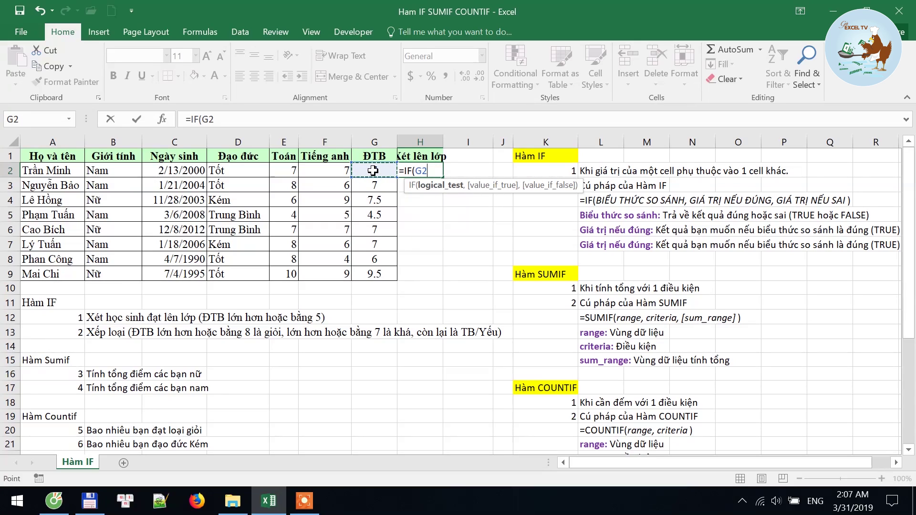
type(">=")
type("5,")
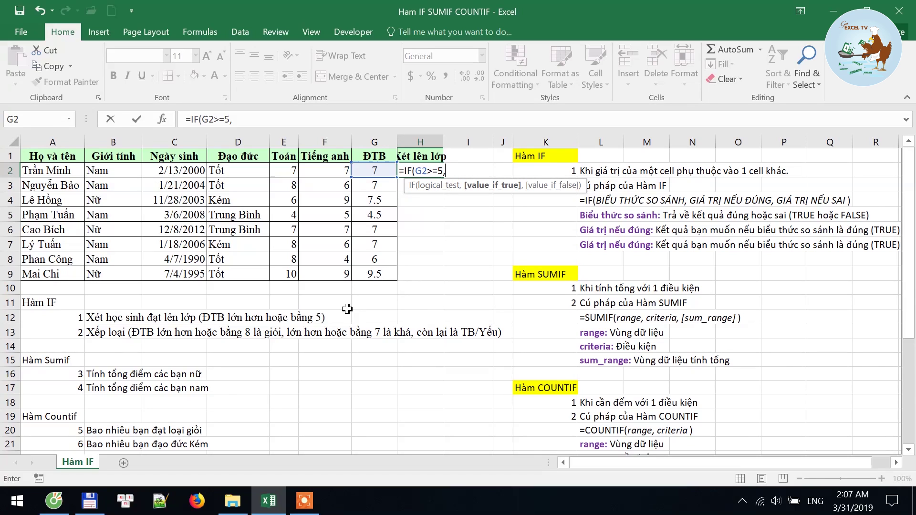
type("Lên ")
type("lớp\",")
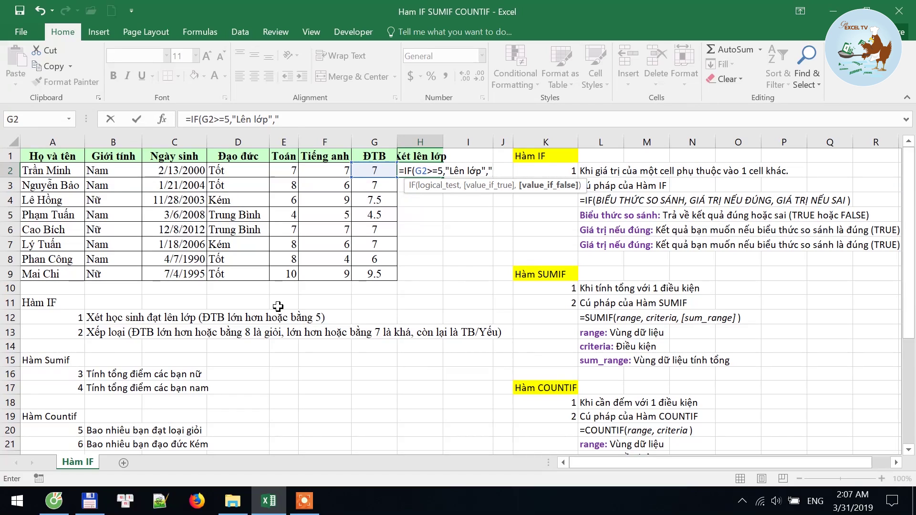
type("Trượt")
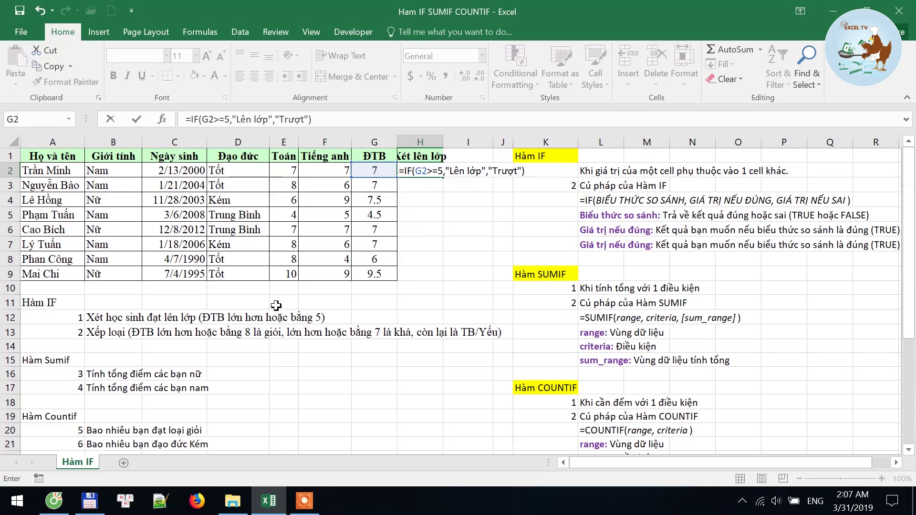
key("Return")
- Test the pass/fail result by lowering the first student's English score in F2 to 1
left_click(417, 170)
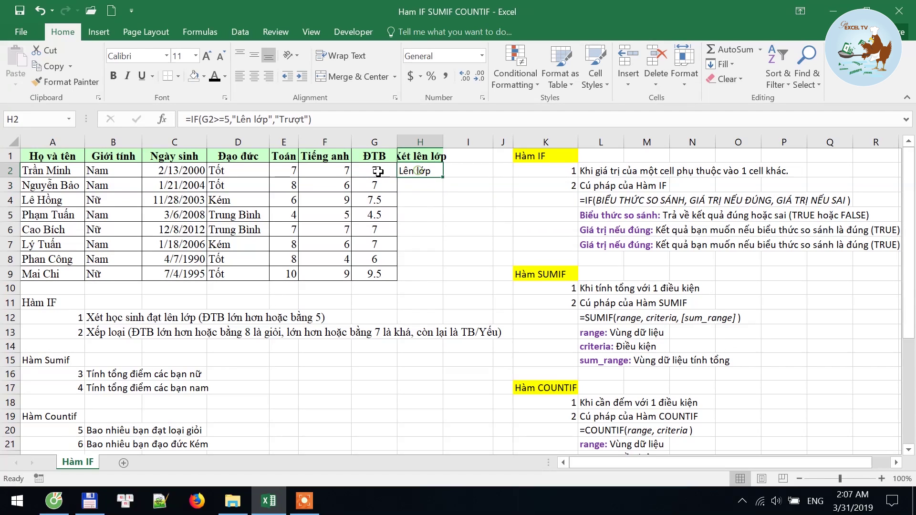
left_click(378, 172)
left_click(420, 171)
left_click(324, 172)
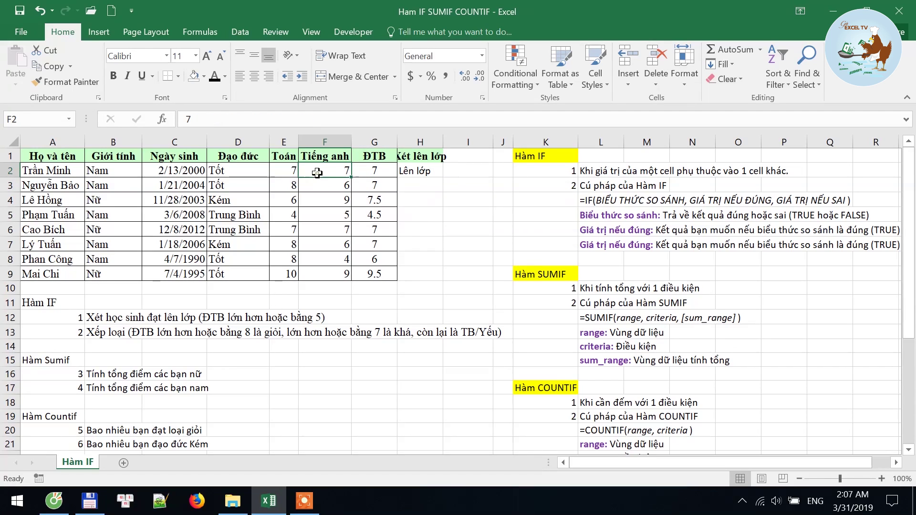
type("1")
left_click(380, 171)
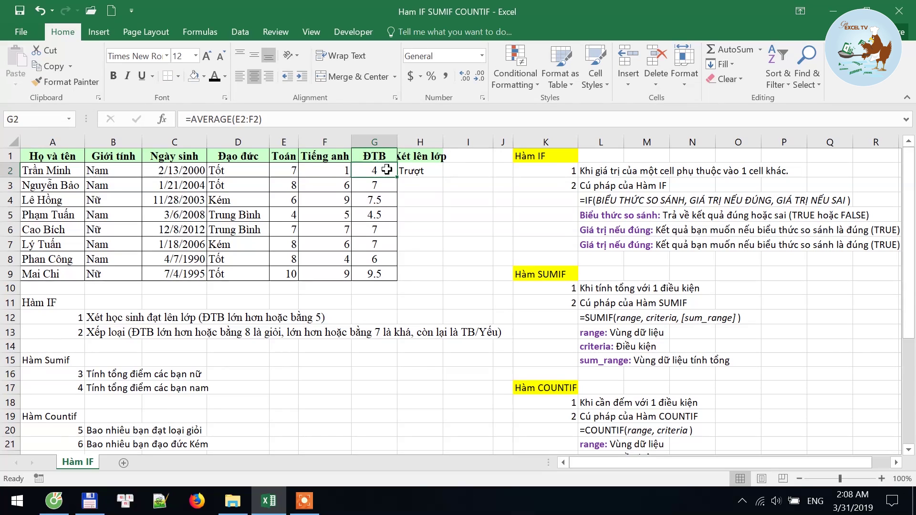
left_click(415, 172)
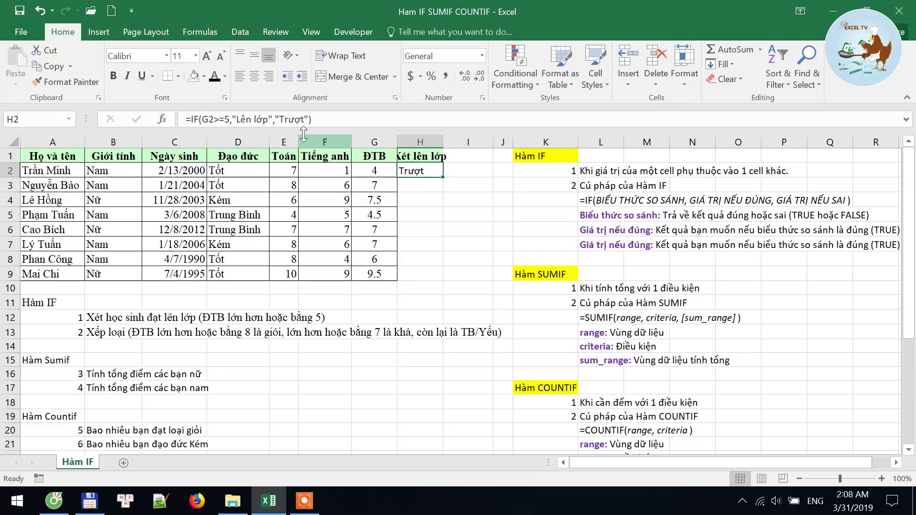
left_click(284, 119)
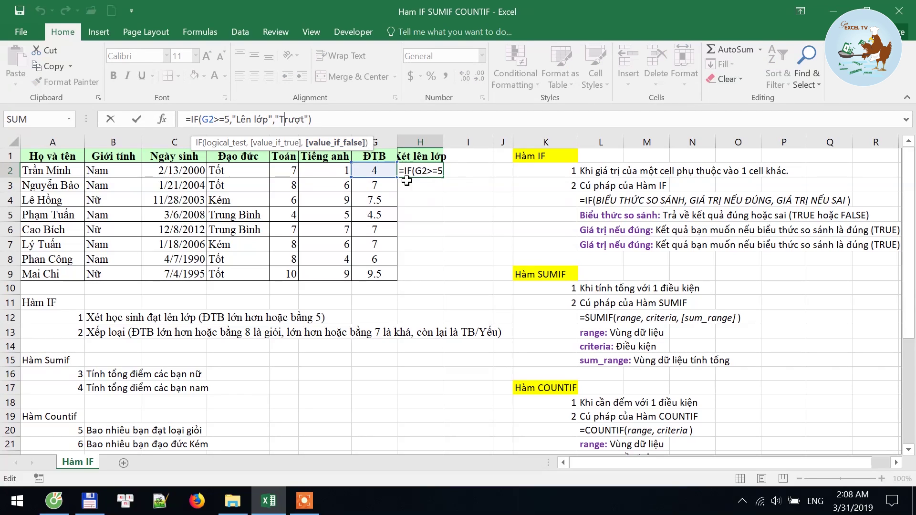
key("Return")
- Set F2 to 8 and fill the pass/fail formula from H2 down to H9
left_click(335, 168)
type("8")
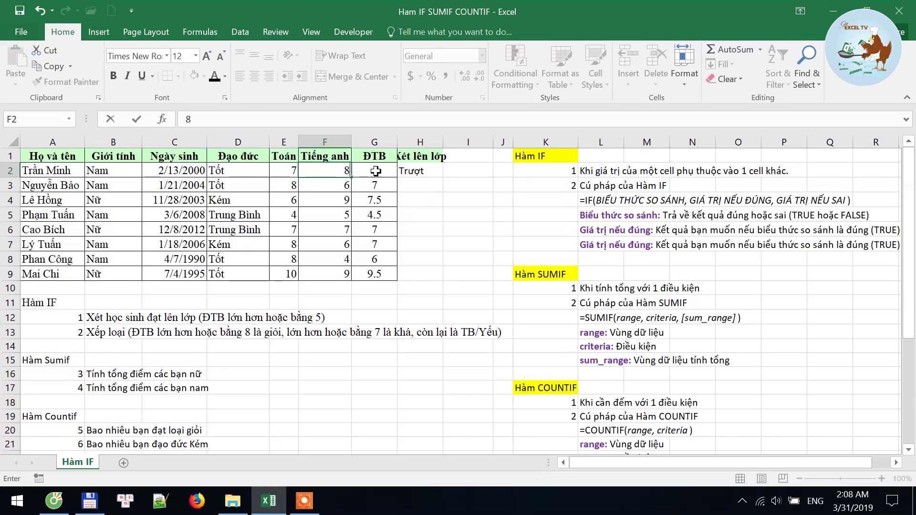
left_click(380, 172)
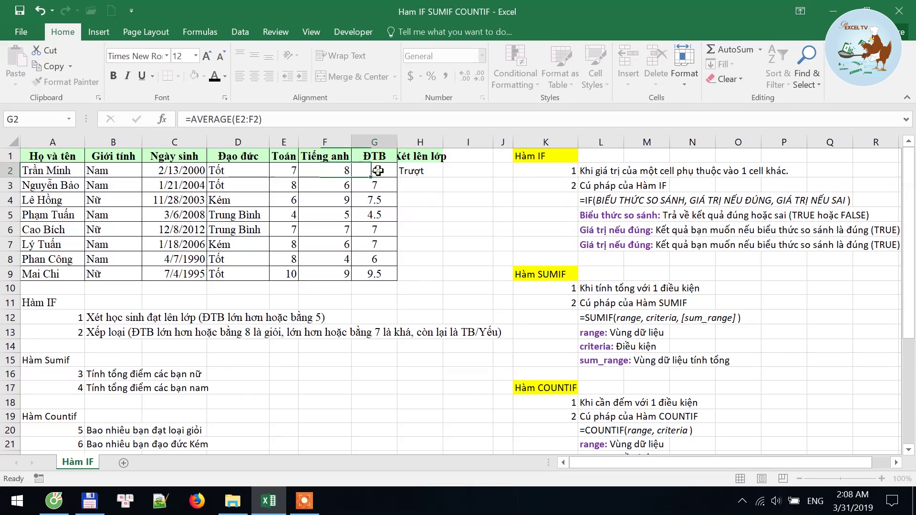
left_click(416, 175)
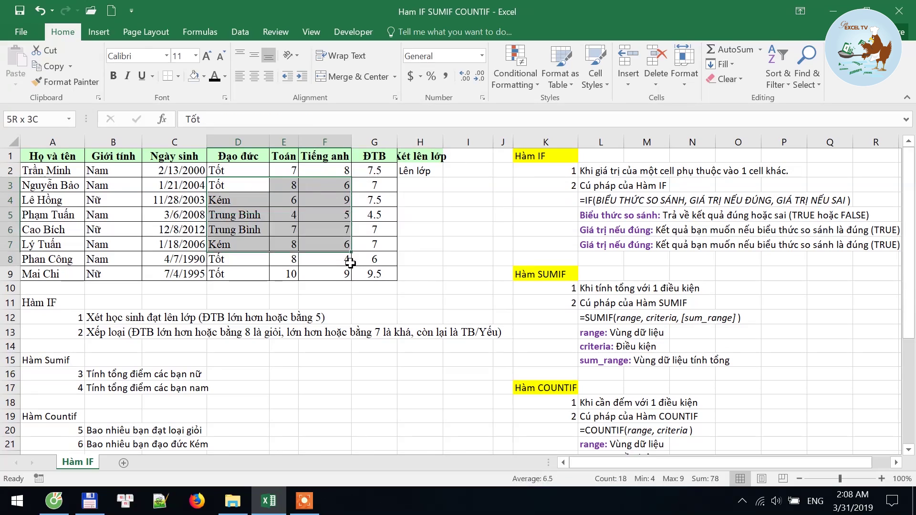
left_click_drag(259, 186, 375, 274)
left_click(419, 171)
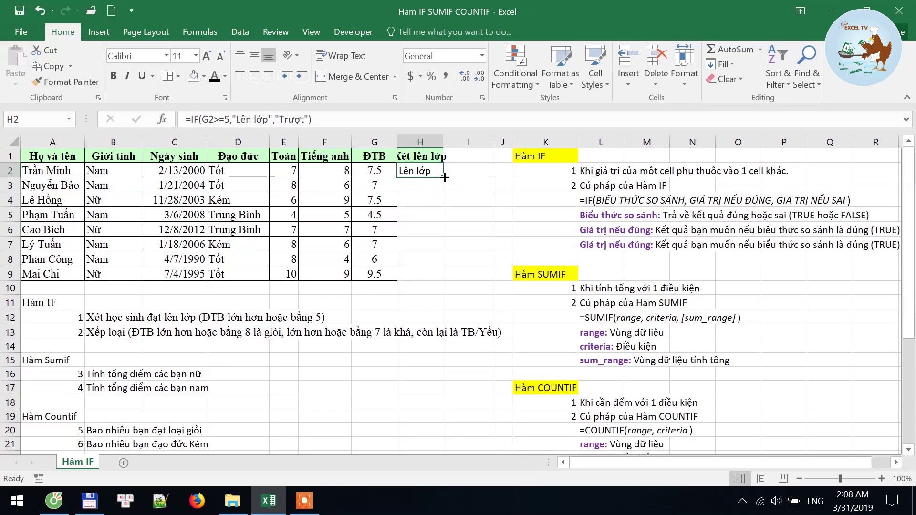
double_click(444, 178)
- Highlight the failing row 5 and autofit column H to its header
left_click_drag(428, 215, 57, 218)
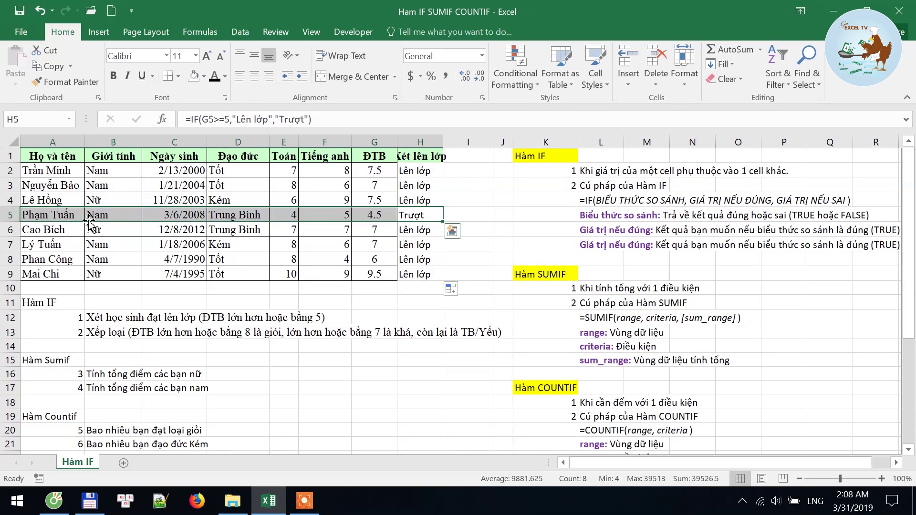
left_click(411, 171)
key("ctrl+shift+Down")
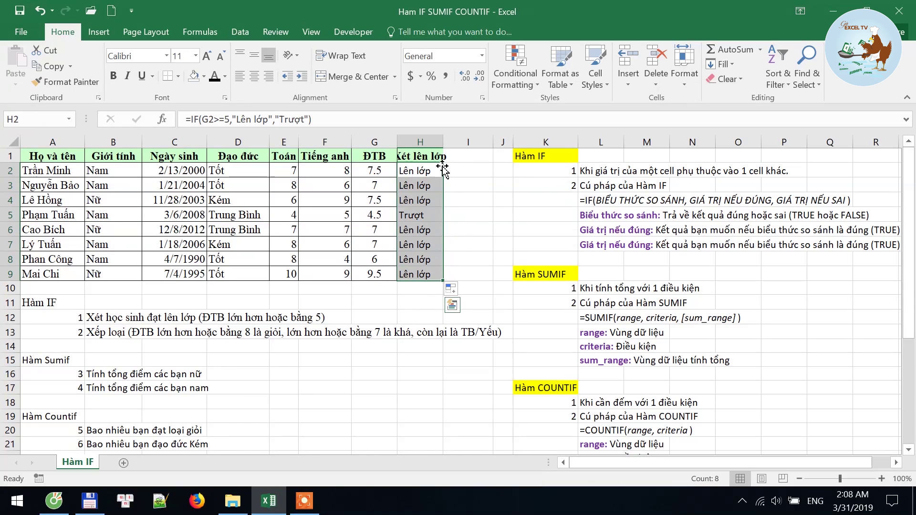
double_click(442, 142)
- Number the ranking task in A13 as 2
left_click(98, 334)
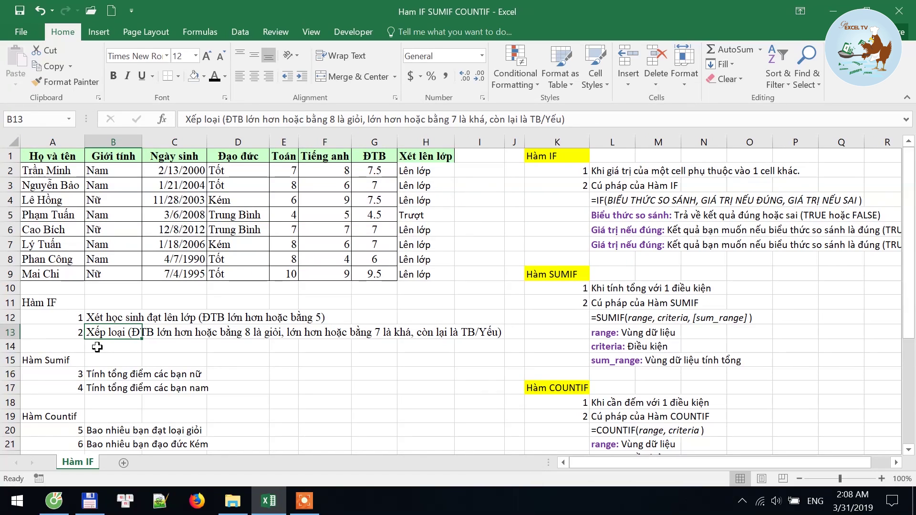
left_click(61, 303)
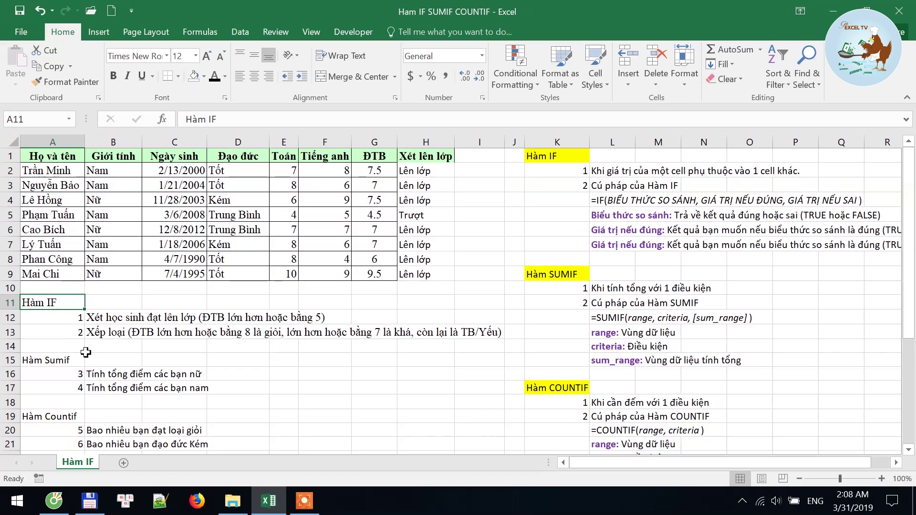
left_click(77, 334)
type("2")
key("ctrl+Return")
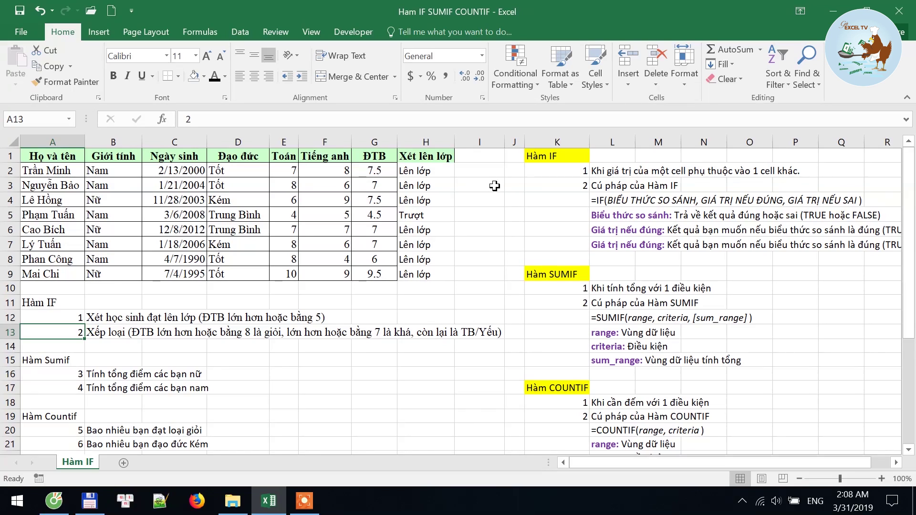
- Add the 'Xếp loại' header in I1 and review the ranking task's 8 and 7 point thresholds
left_click(482, 157)
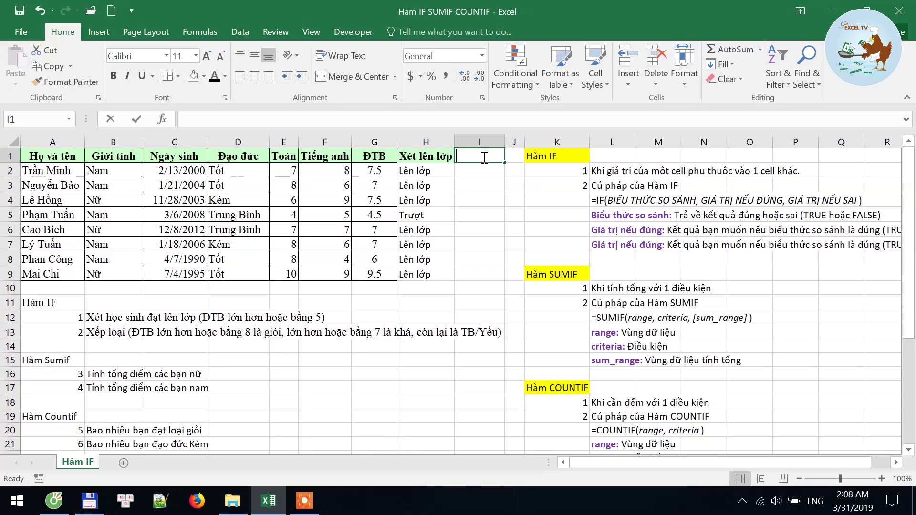
type("Xếp loại")
key("Return")
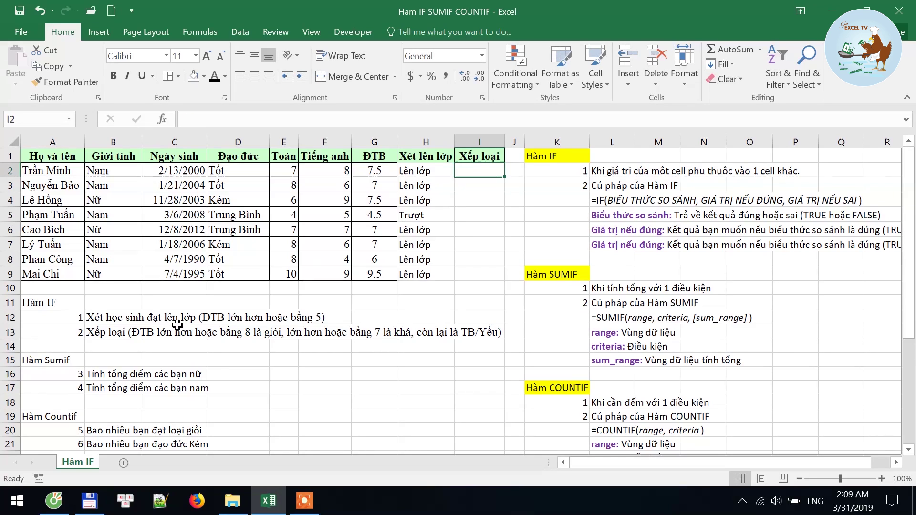
left_click(95, 332)
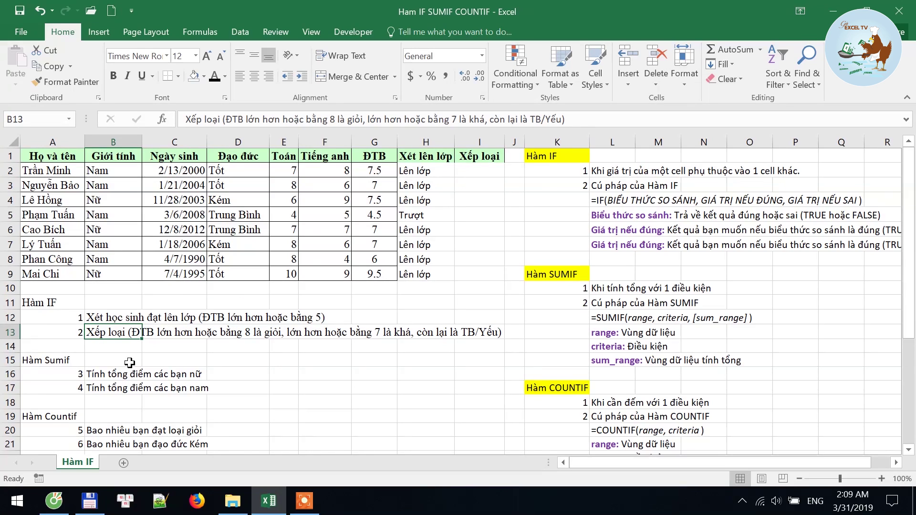
left_click(375, 332)
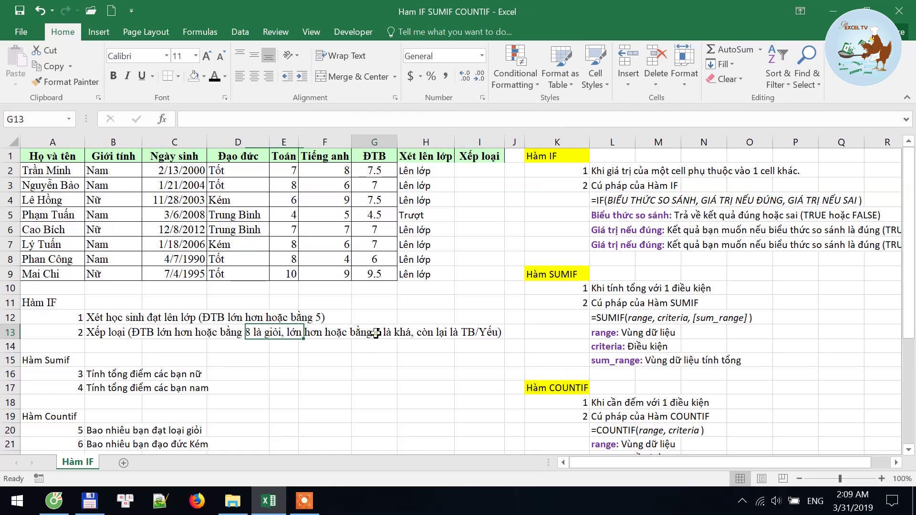
left_click(432, 334)
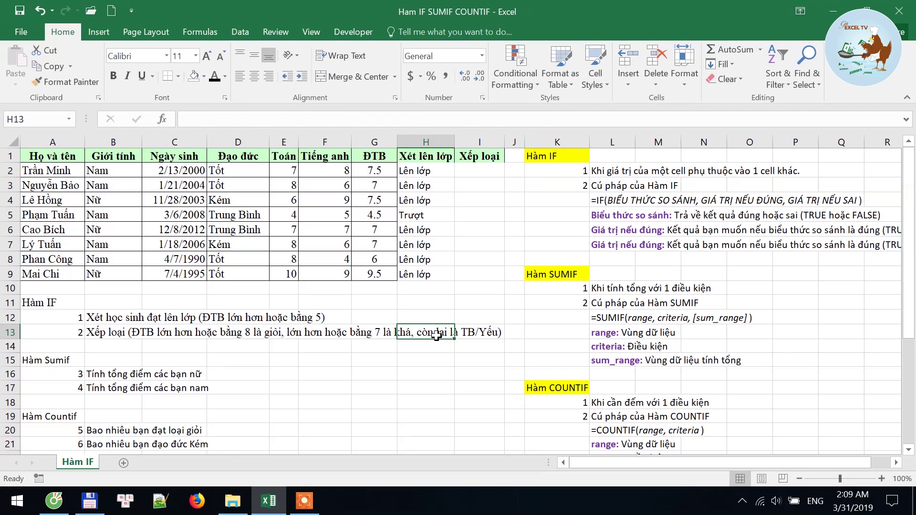
left_click_drag(90, 333, 487, 336)
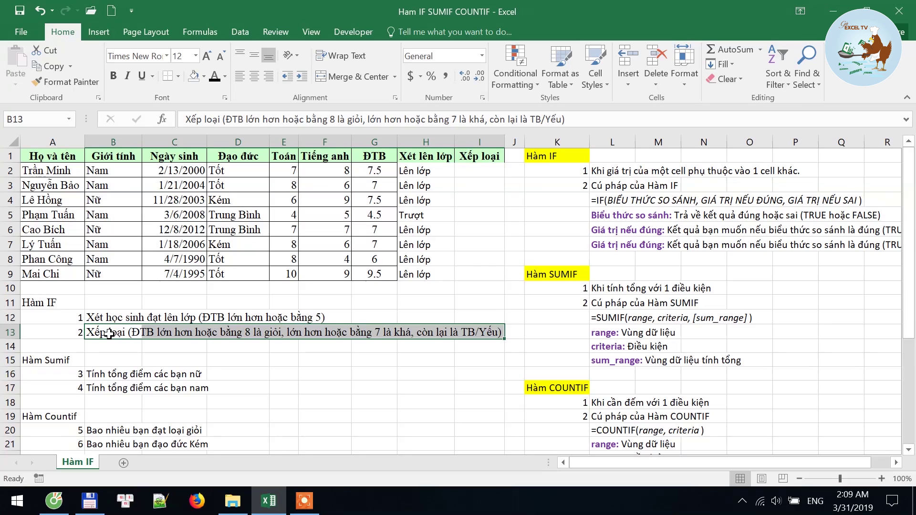
left_click(186, 335)
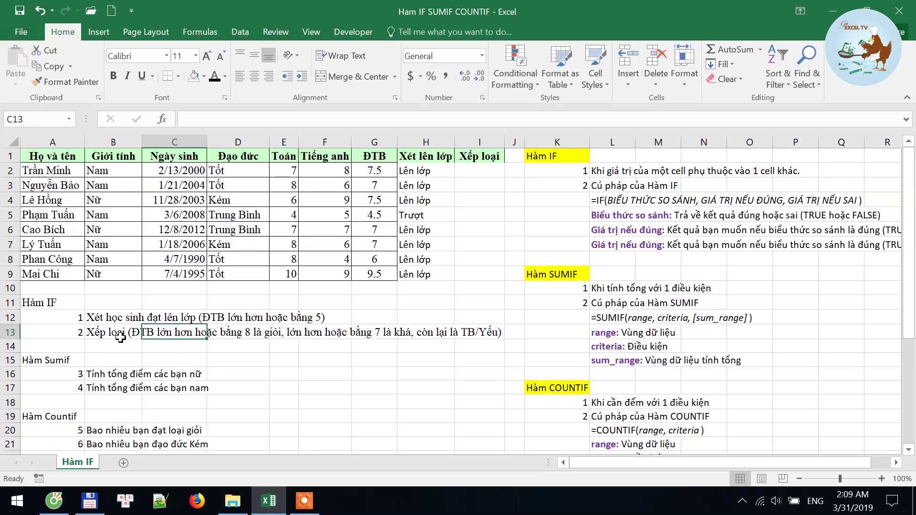
left_click(483, 170)
- Enter =IF(G2>=8,"Giỏi",IF(G2>=7,"Khá","TB/Yếu")) in I2, ranking the first student Khá
type("=i")
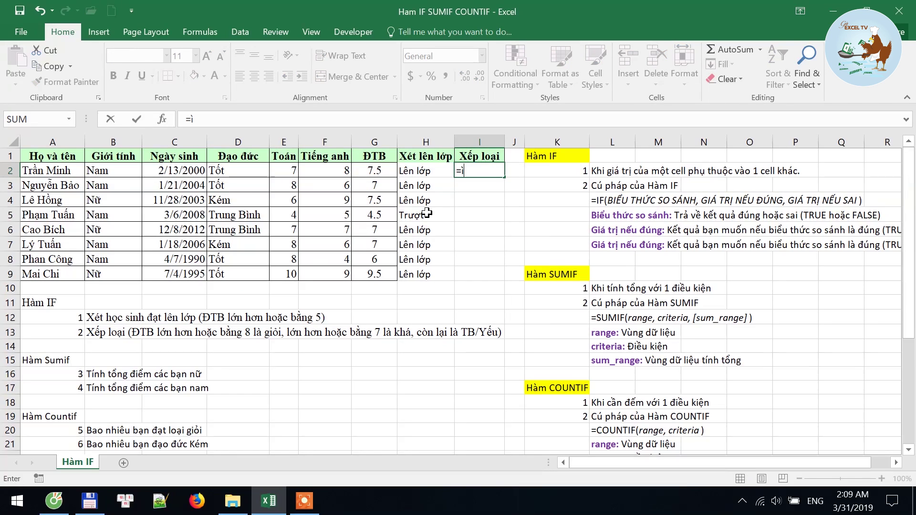
type("f(")
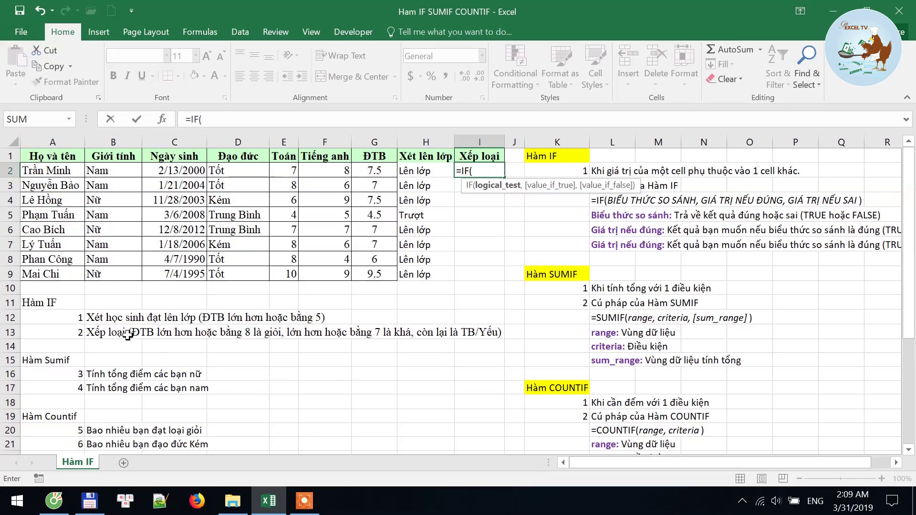
left_click(372, 170)
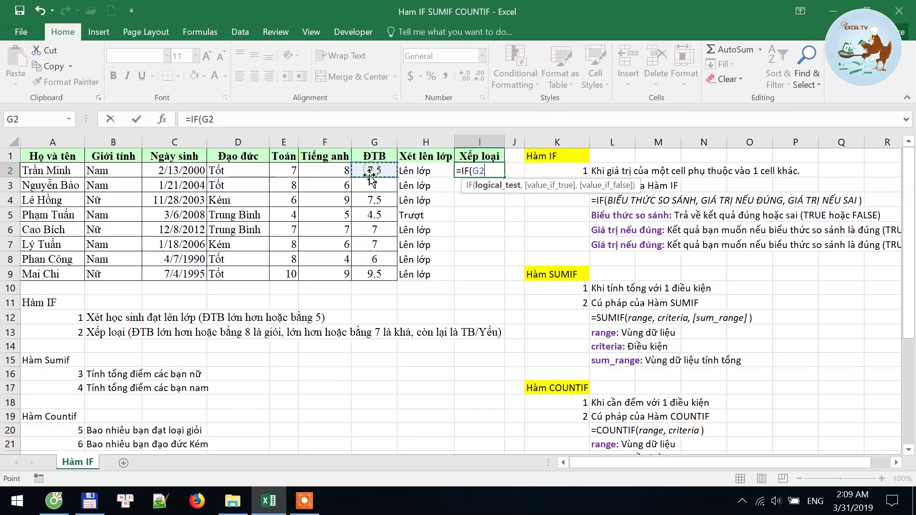
type(">=8")
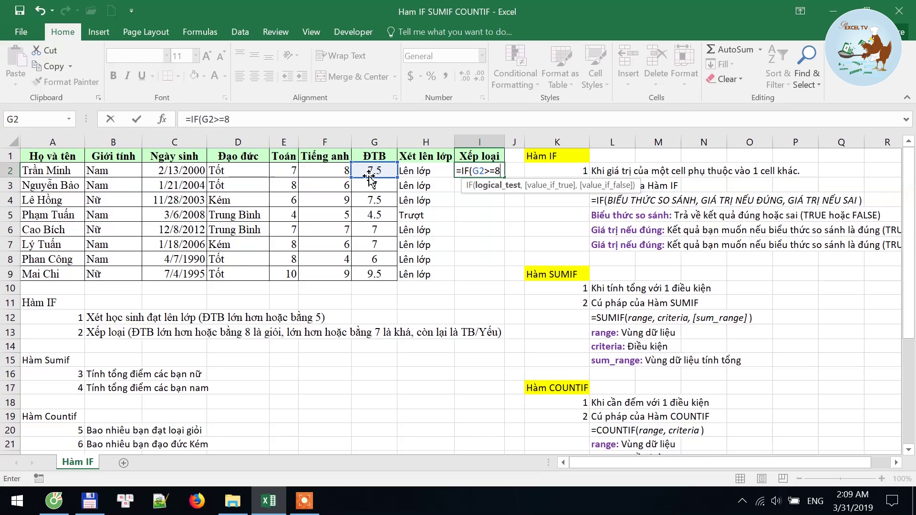
type(",")
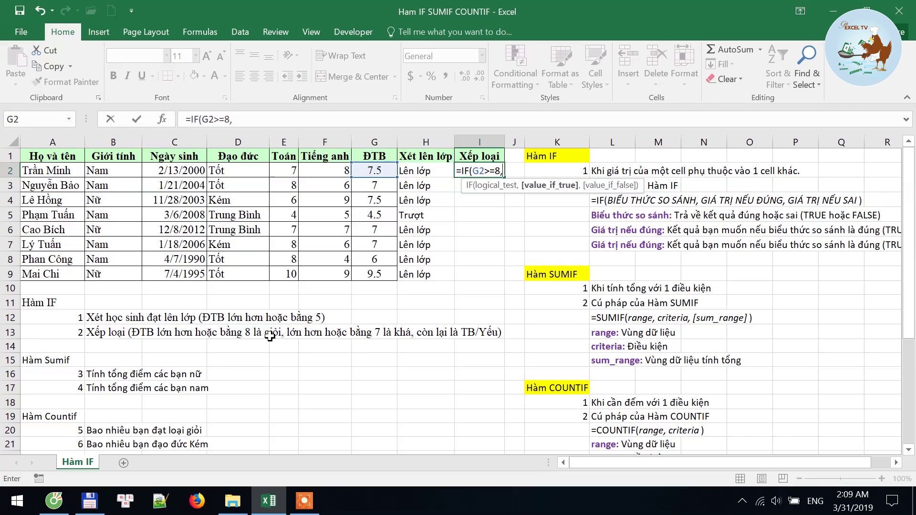
type("\"Gio")
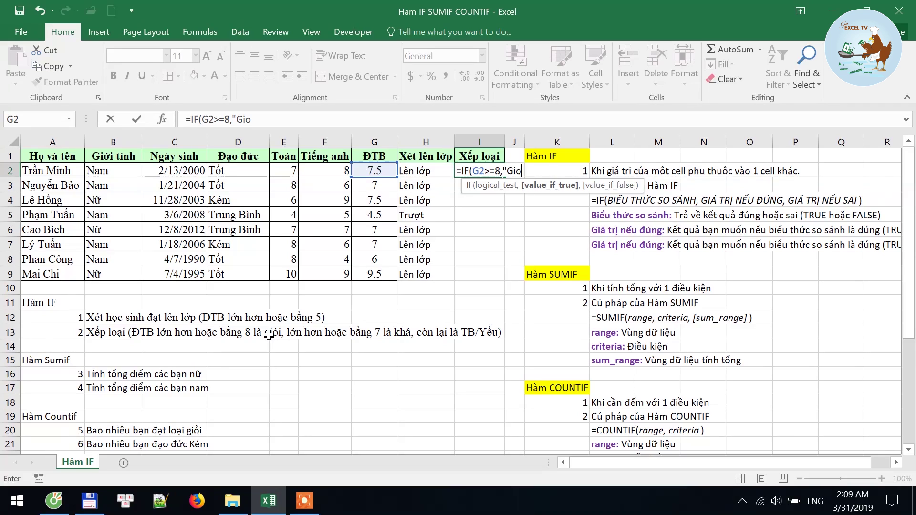
type("ri\",")
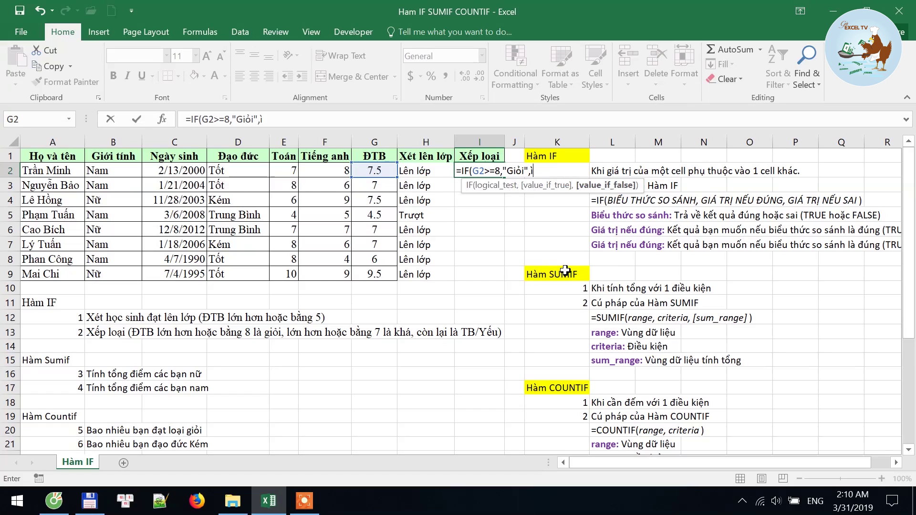
type("IF(")
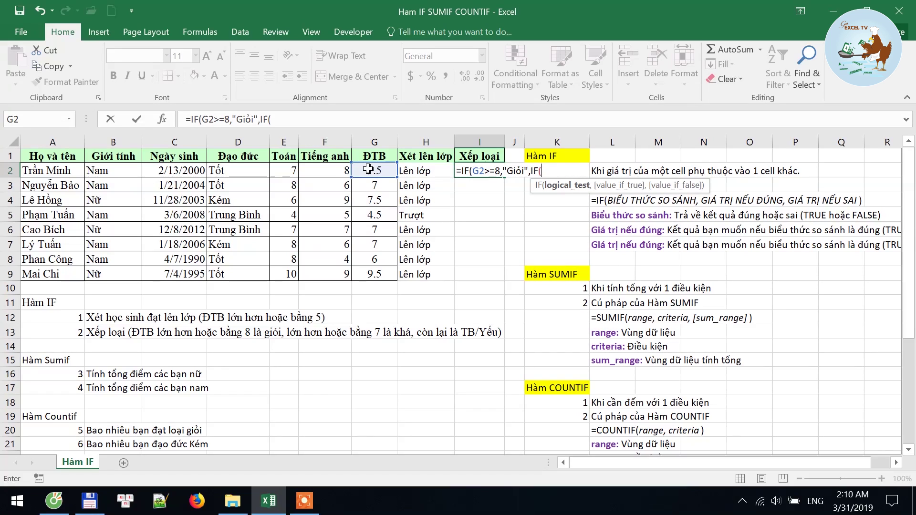
left_click(368, 169)
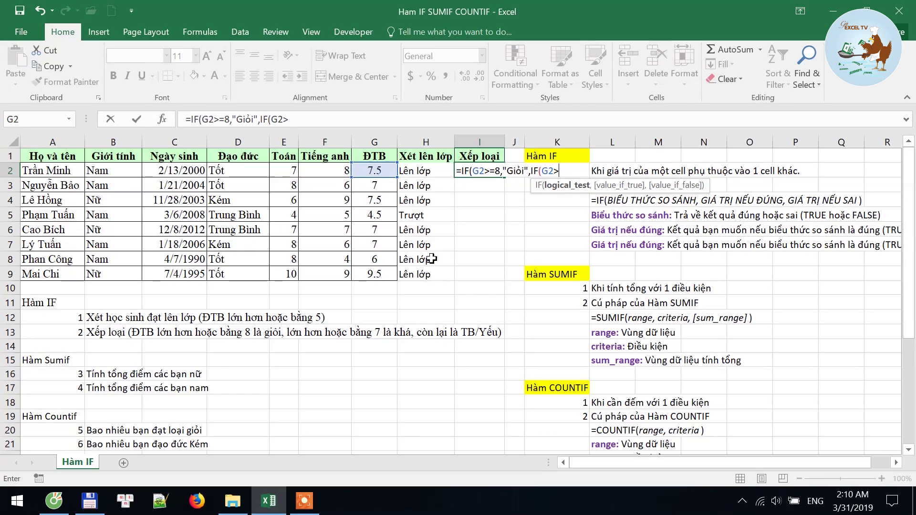
type("=8")
type(",")
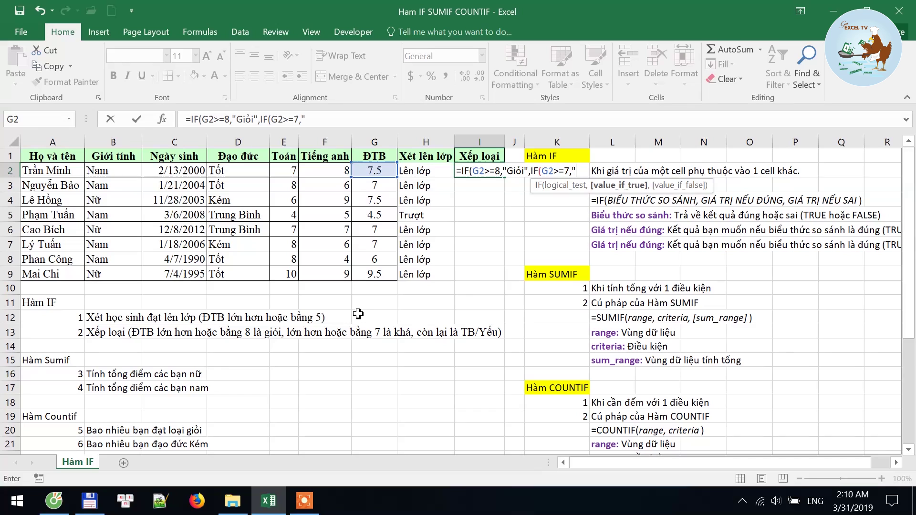
type("\"Kha")
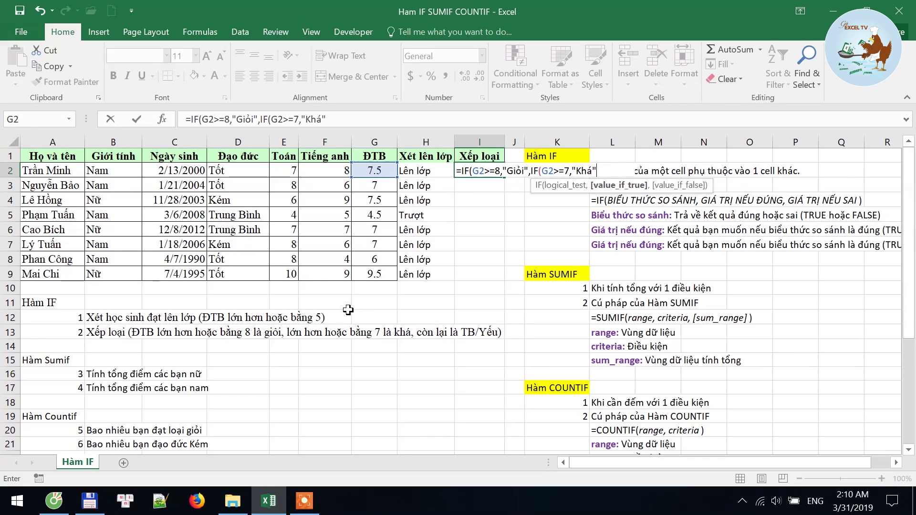
type(",\"TB/Yếu")
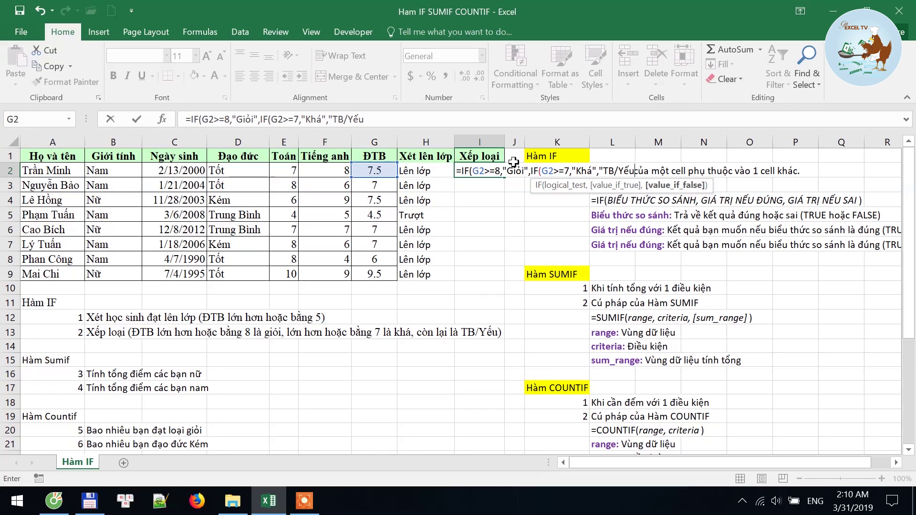
type("\"")
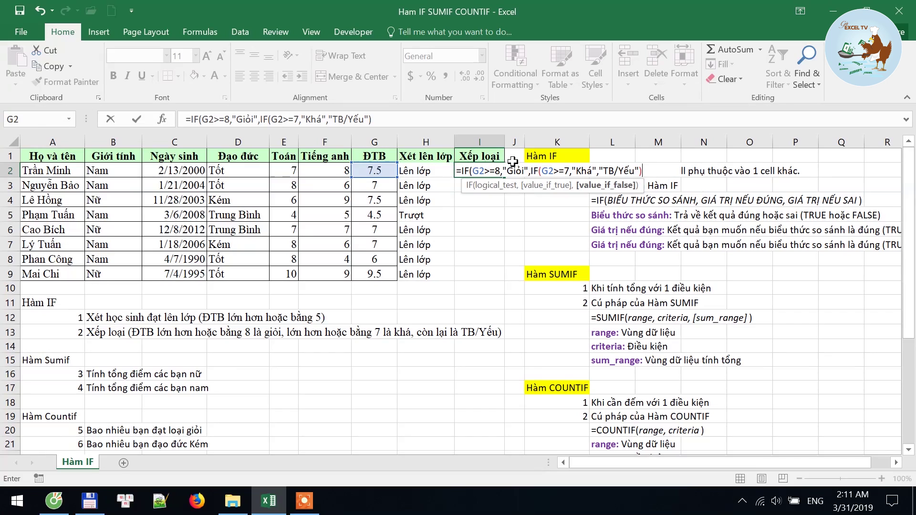
key("Return")
left_click(484, 159)
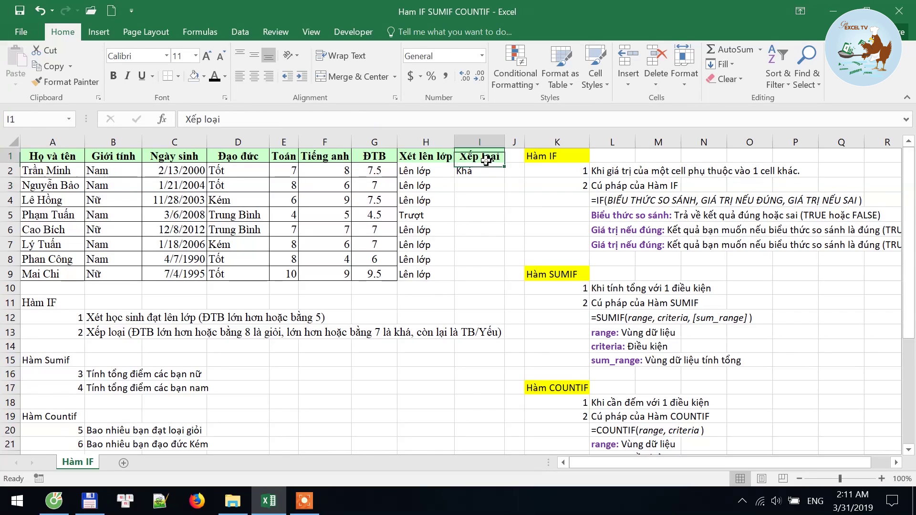
left_click(485, 172)
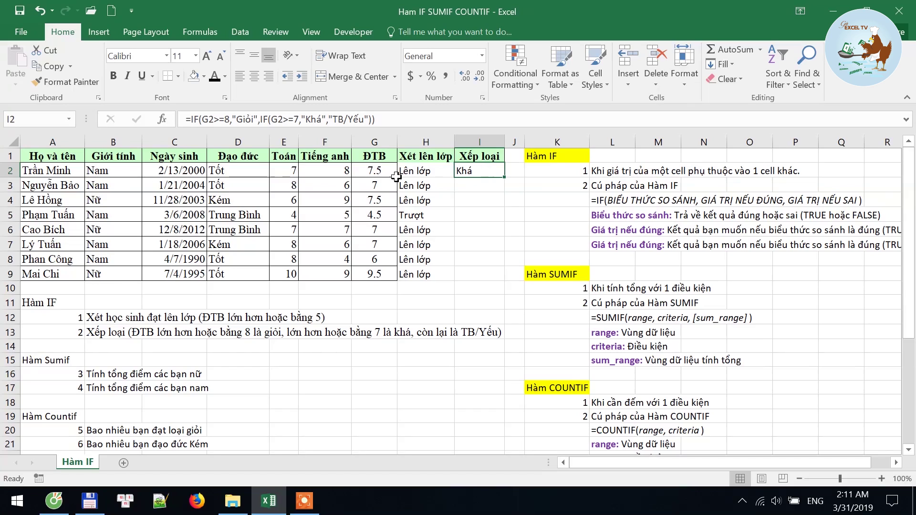
left_click(381, 171)
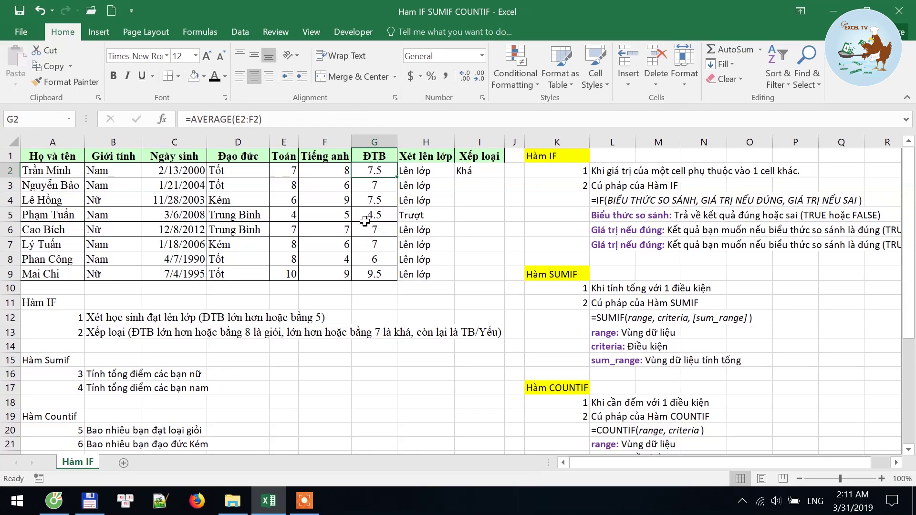
left_click(283, 171)
type("10")
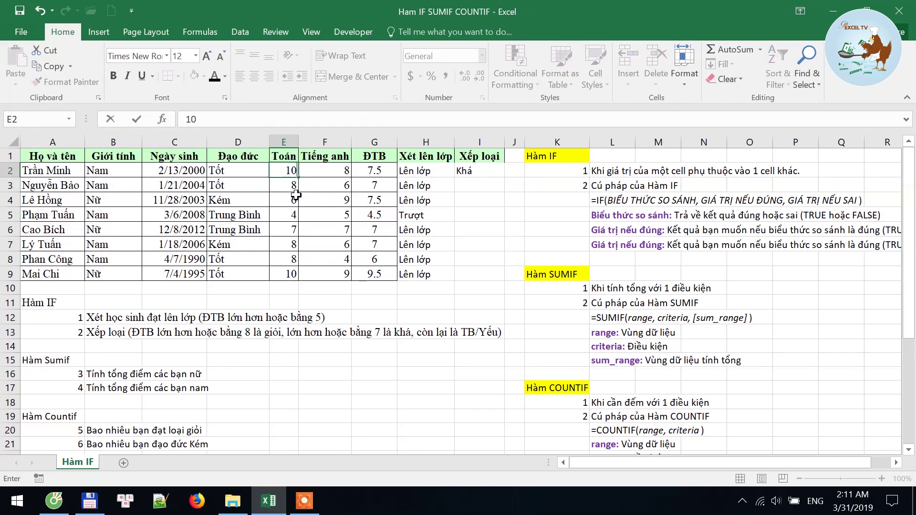
key("Return")
key("Up")
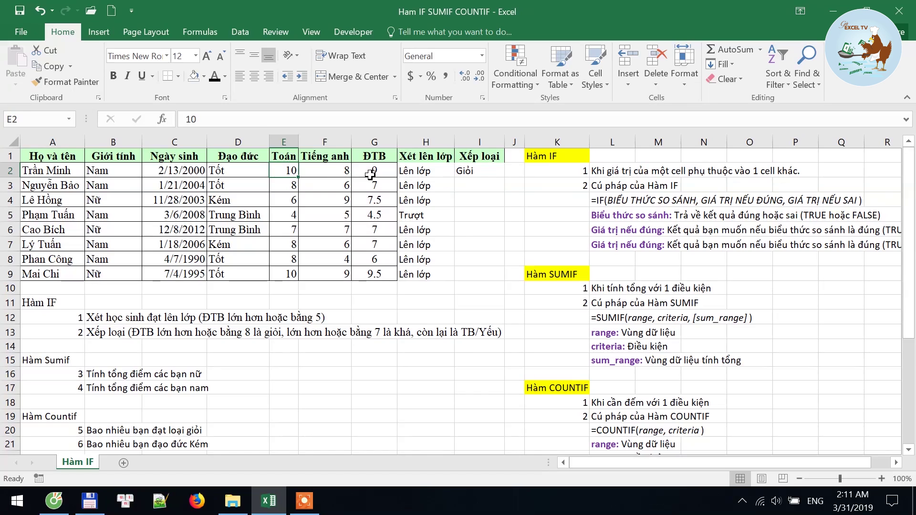
left_click(371, 172)
left_click(474, 169)
left_click(280, 174)
type("8")
key("Return")
key("Up")
key("Right")
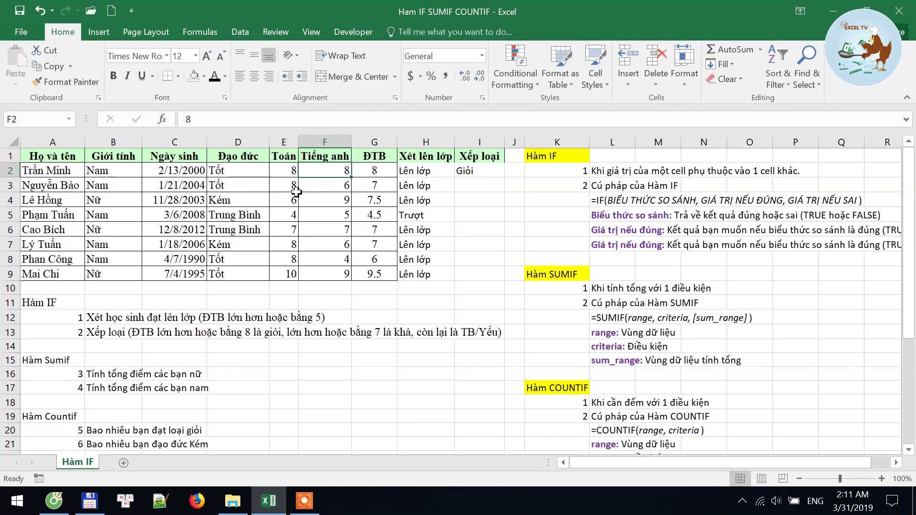
key("Right")
key("Left")
key("Left")
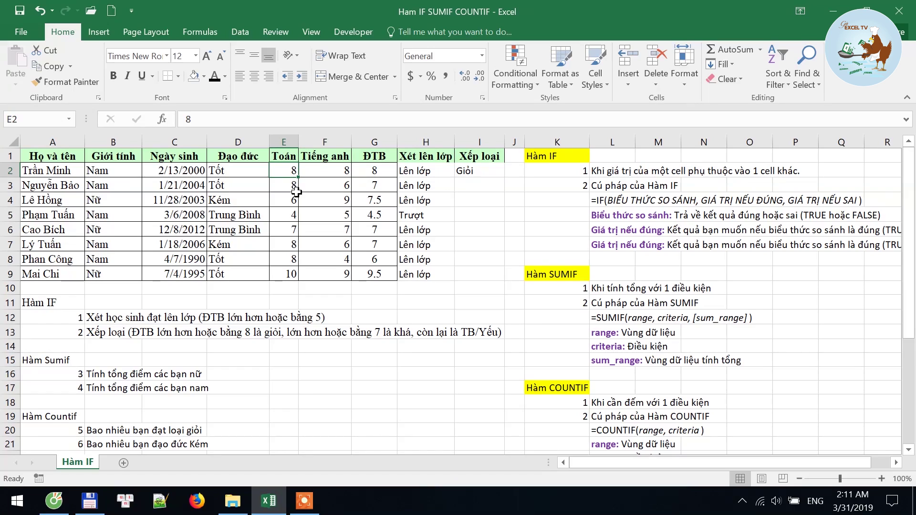
type("7")
key("Return")
key("Up")
type("1")
key("Return")
key("Up")
key("Right")
key("Right")
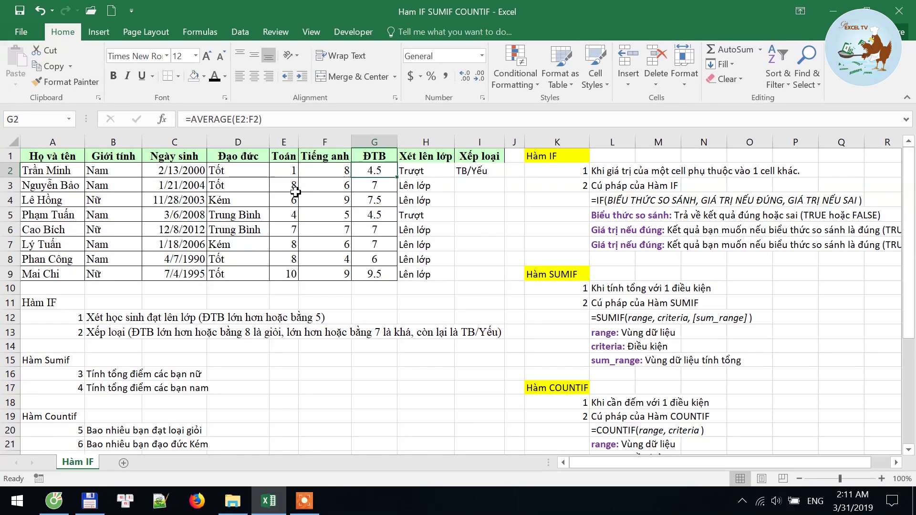
key("Right")
key("Right")
key("Left")
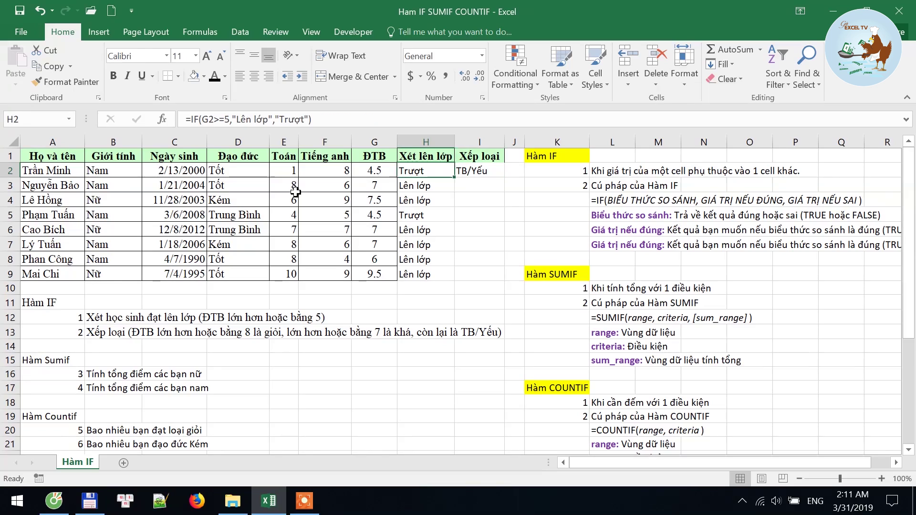
key("Left")
key("Left")
key("Left")
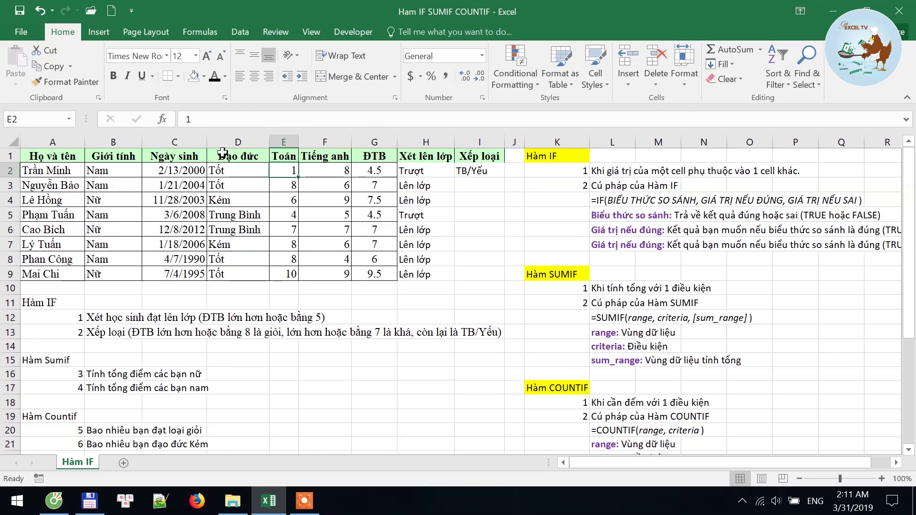
type("7")
key("Return")
key("Up")
key("Right")
key("Right")
key("Right")
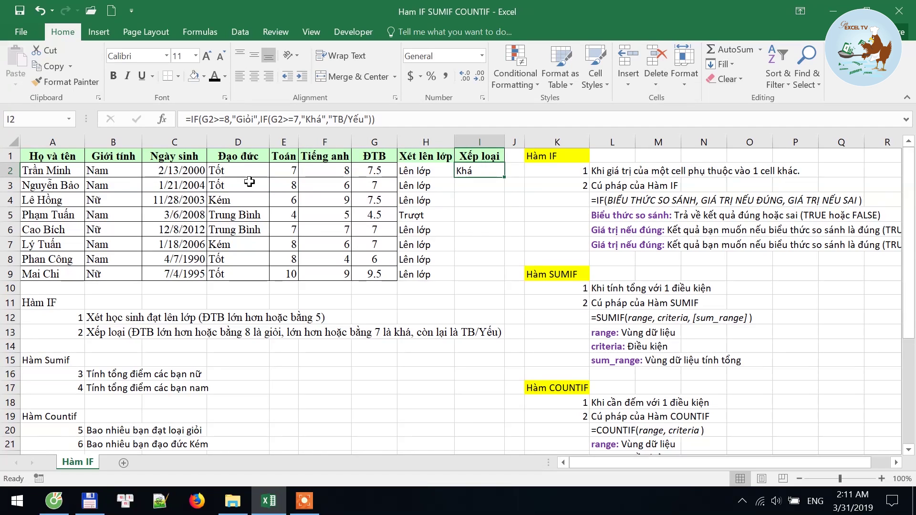
- Fill the grade formula down to I9 and change the first student's Toán score in E2 to 9
double_click(503, 176)
left_click(466, 269)
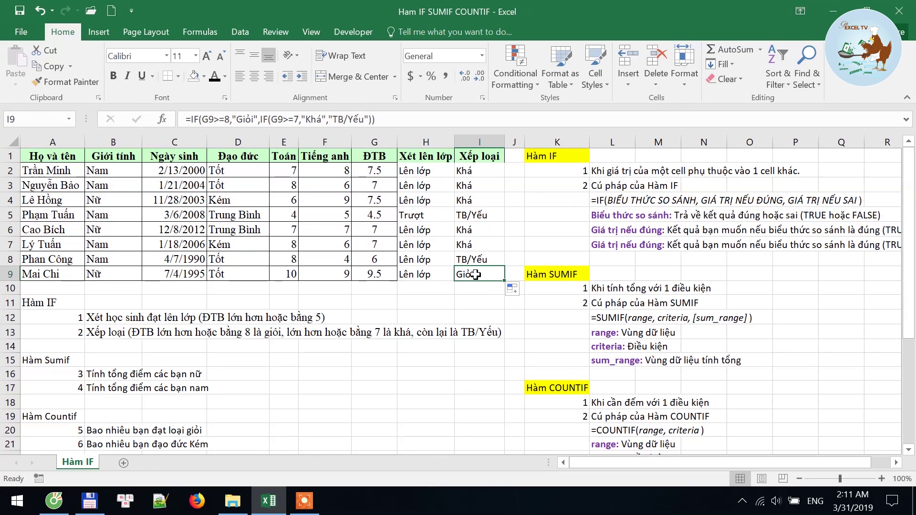
left_click(286, 173)
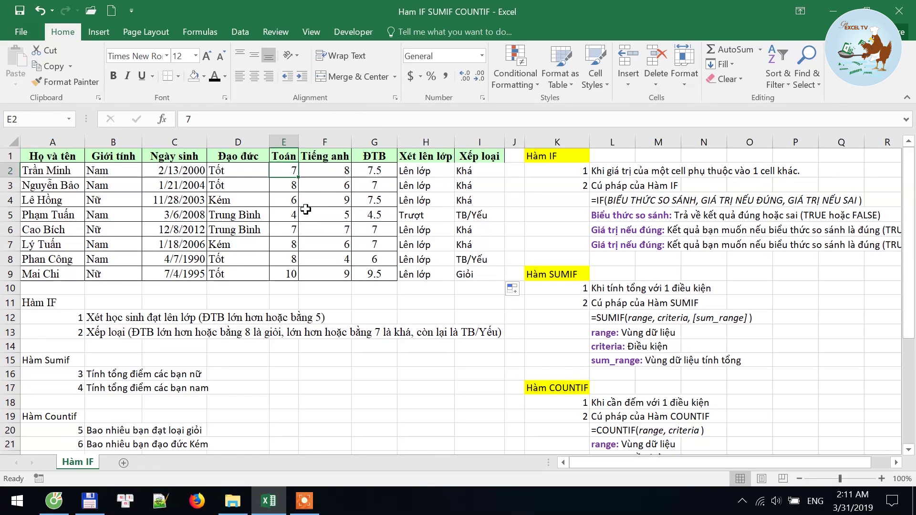
type("9")
key("ctrl+Return")
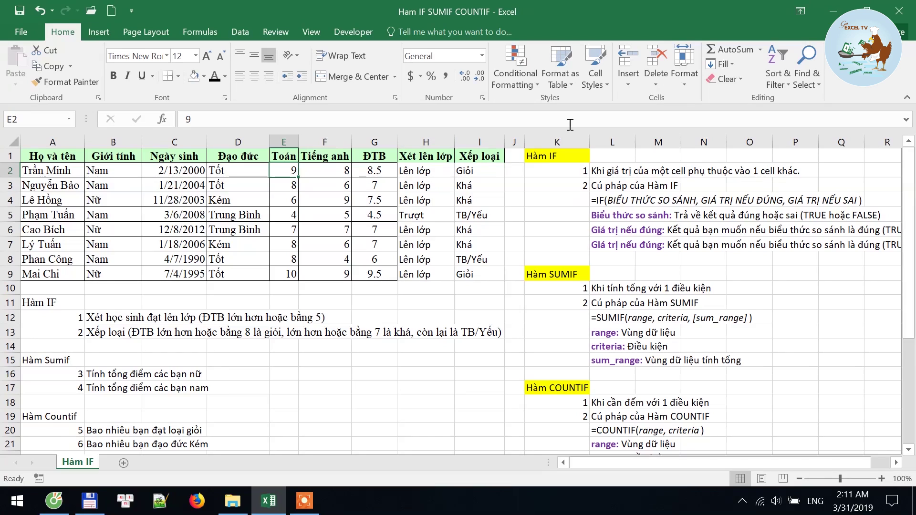
- Verify the copied grade formula in I9, then select the female total label in B16
left_click(484, 172)
left_click(470, 273)
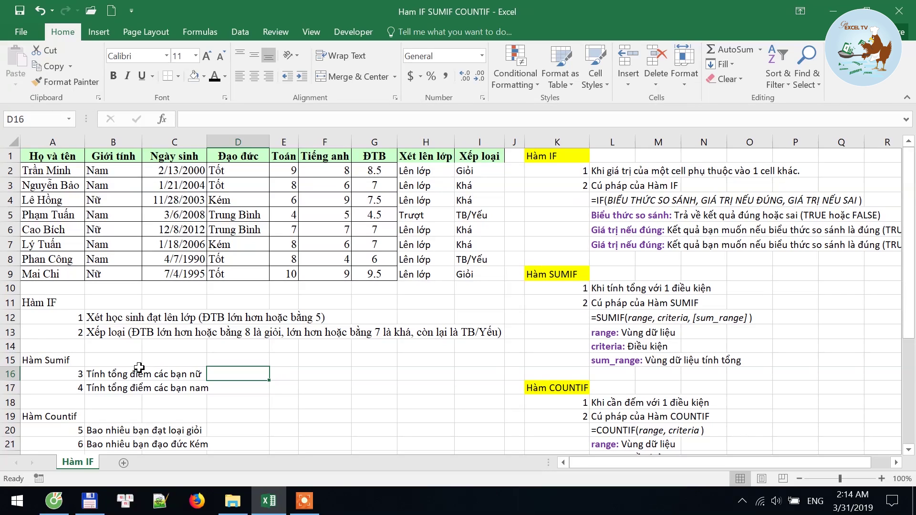
left_click(91, 376)
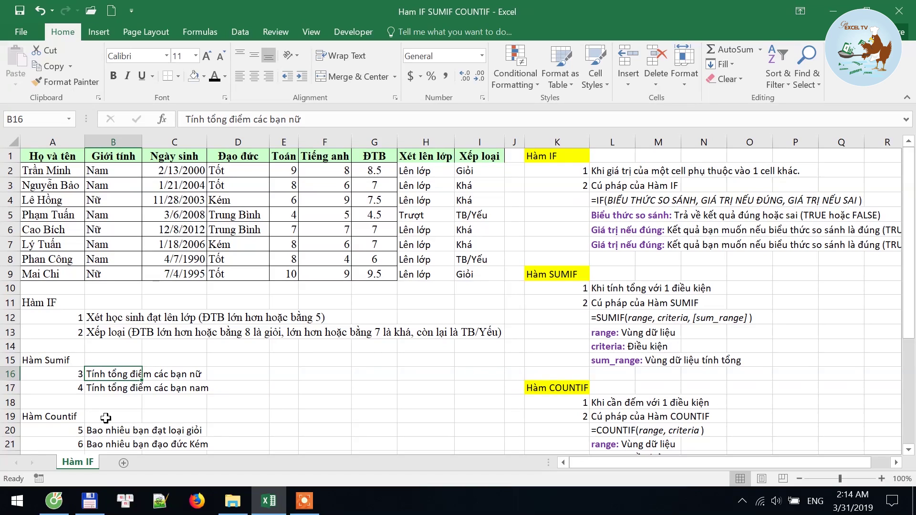
- Replace 'điểm' with 'ĐTB' in the B16 and B17 labels so both read 'Tính tổng ĐTB'
double_click(100, 375)
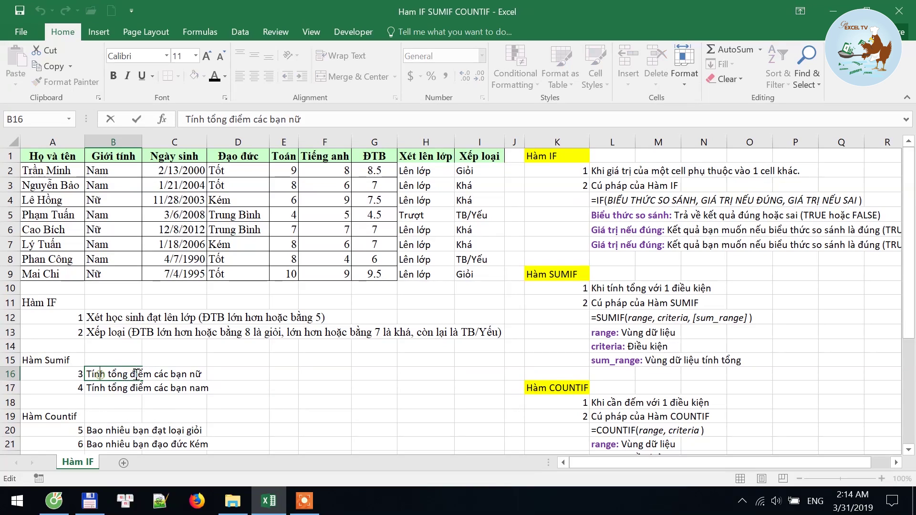
double_click(134, 375)
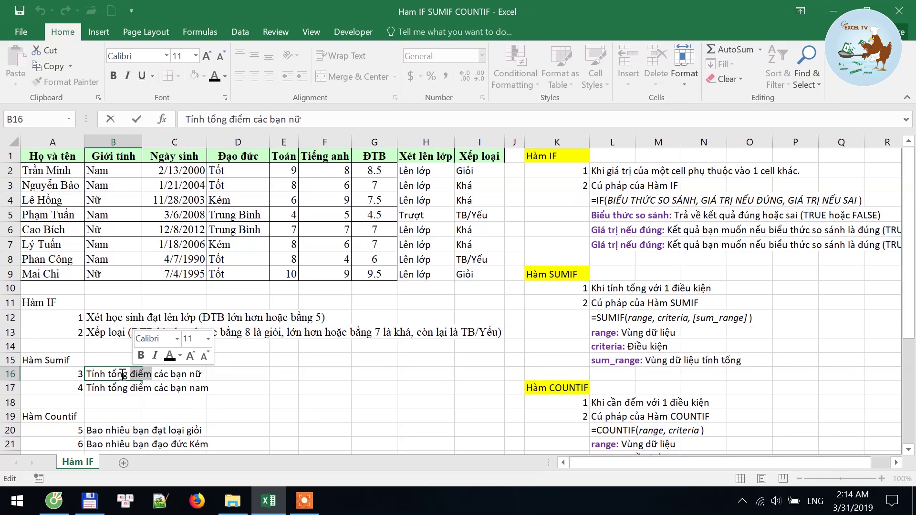
type("ĐTB")
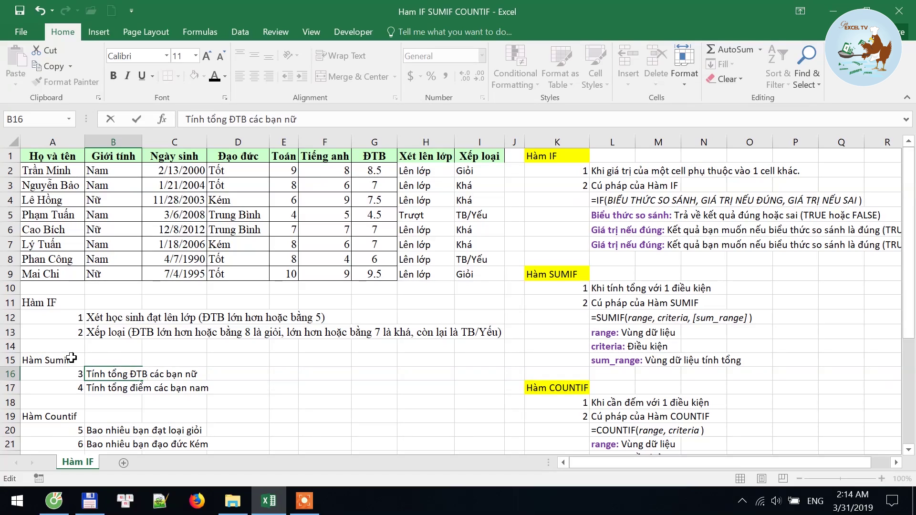
double_click(102, 389)
double_click(141, 388)
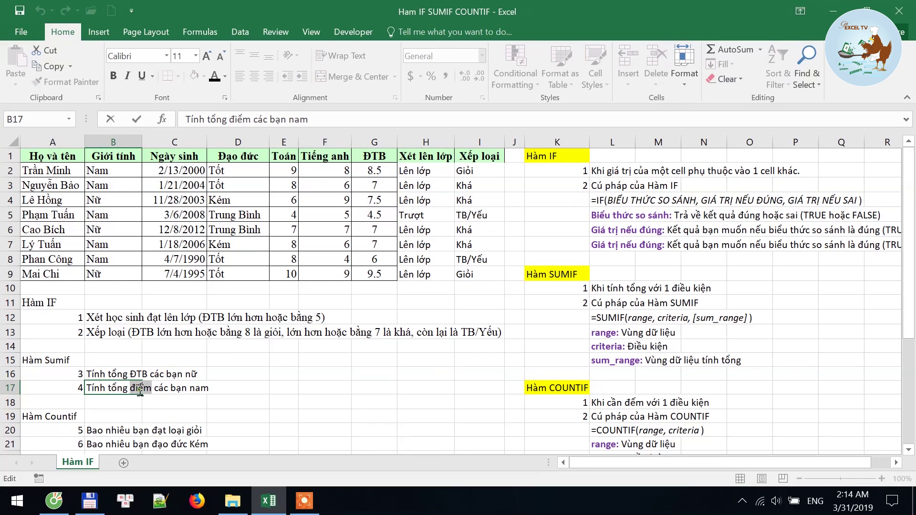
type("ĐTB")
key("Return")
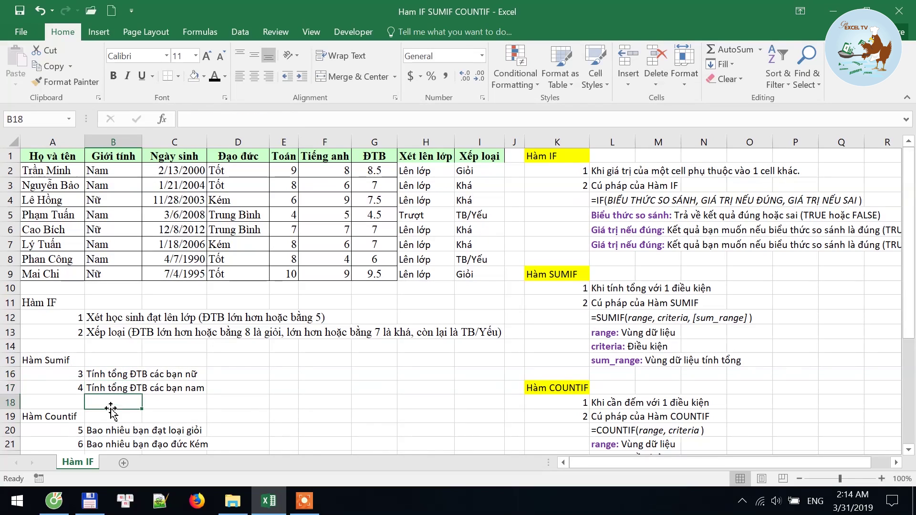
- Enter =SUMIF(B2:B9,"Nữ",G2:G9) in D16, totalling the female students' ĐTB as 24
left_click(234, 374)
type("=su")
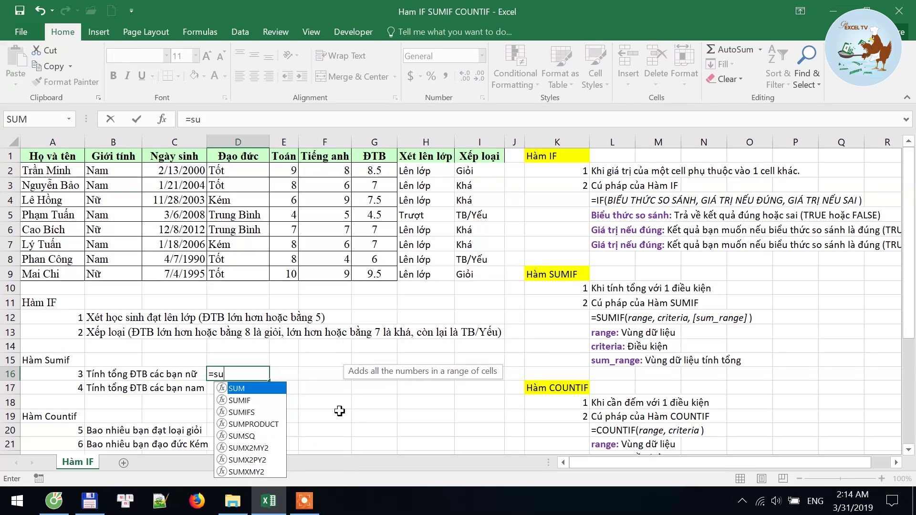
type("mif")
key("Tab")
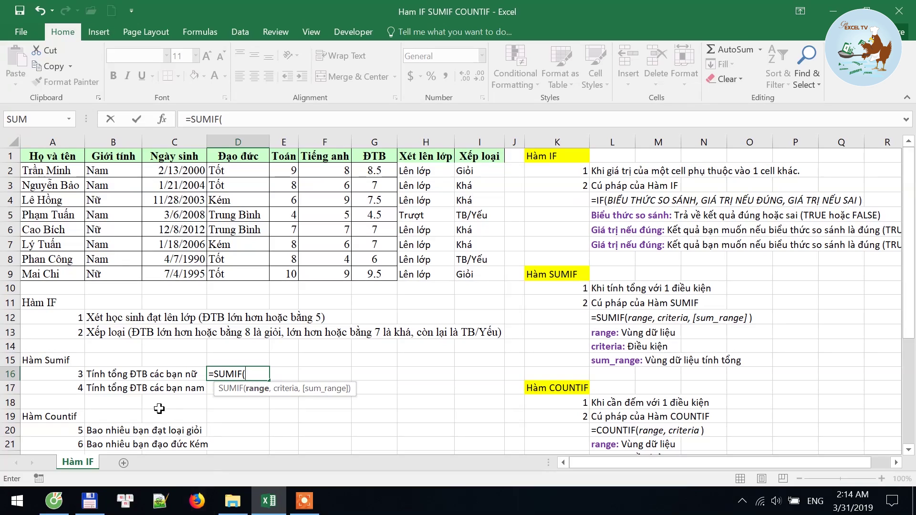
left_click(101, 173)
left_click_drag(102, 173, 110, 273)
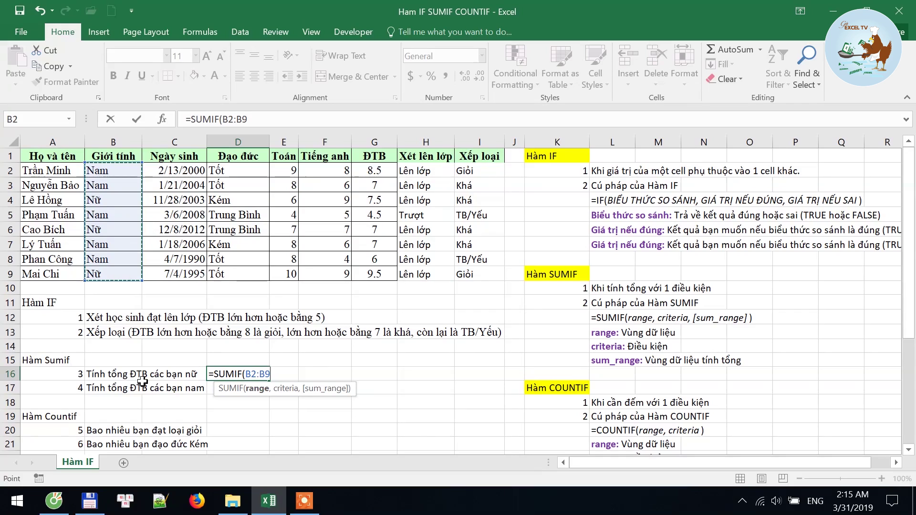
type(",")
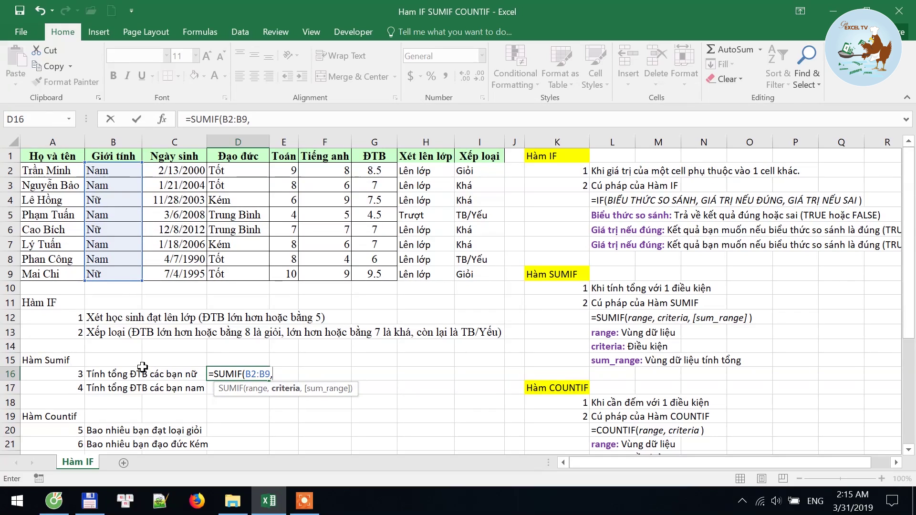
type("\"N")
type("u")
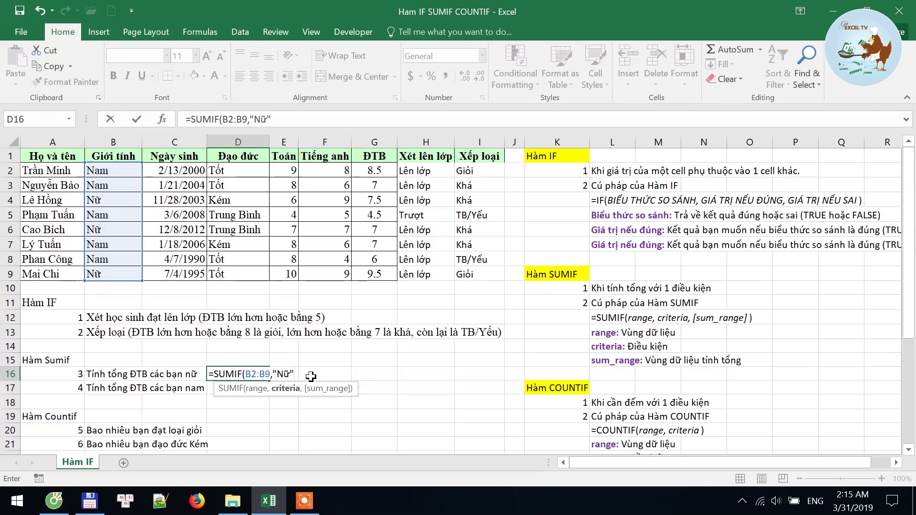
type(",")
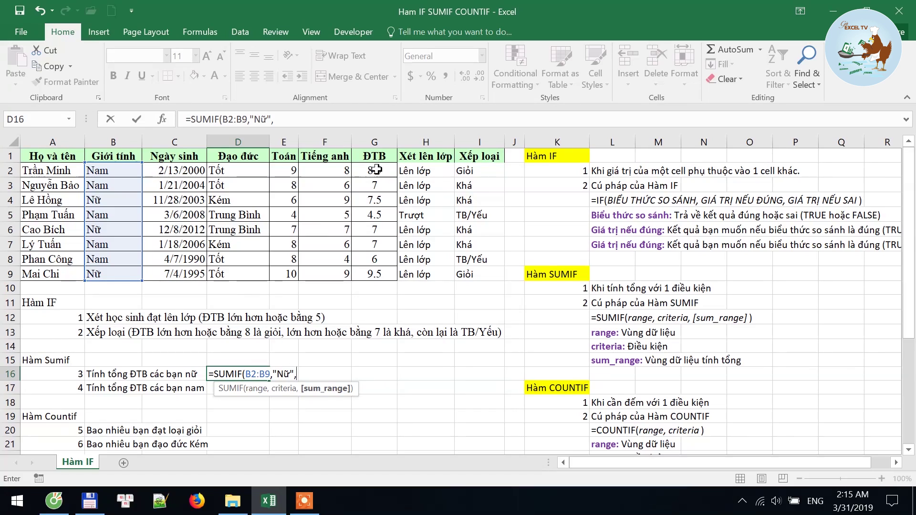
left_click_drag(377, 171, 380, 271)
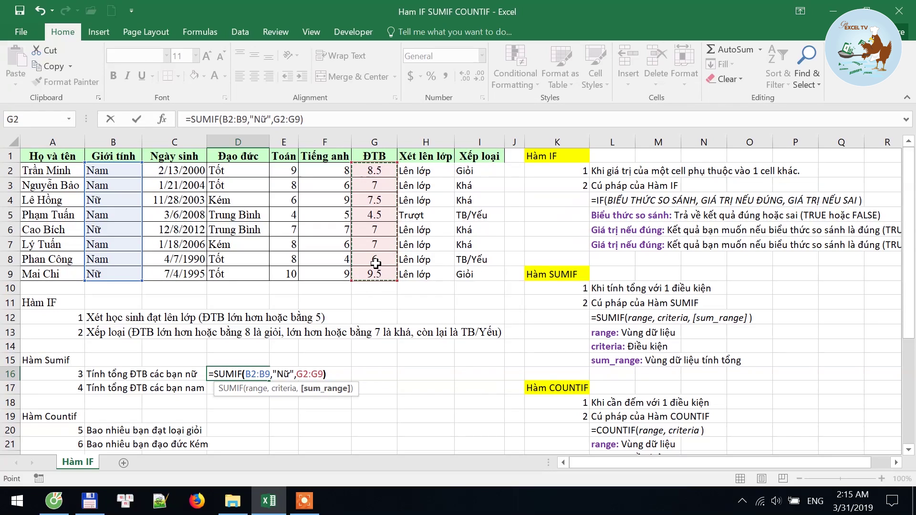
key("Return")
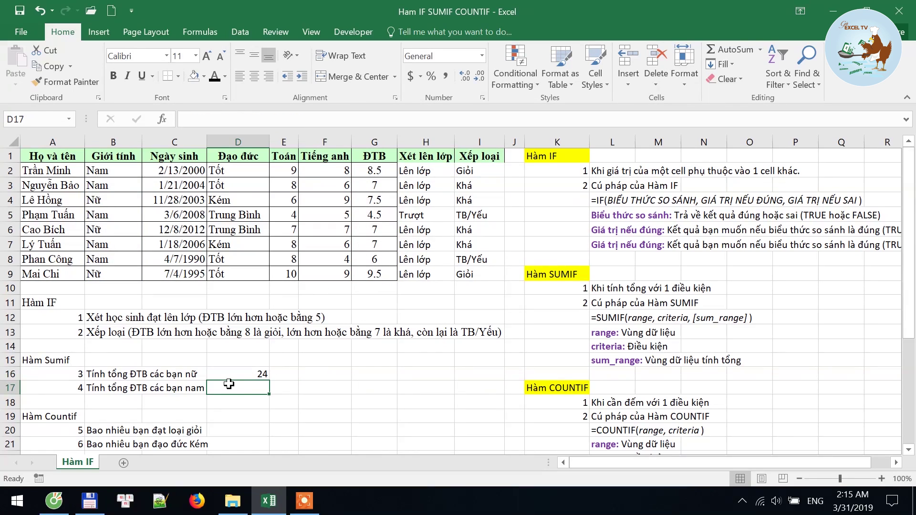
left_click(233, 375)
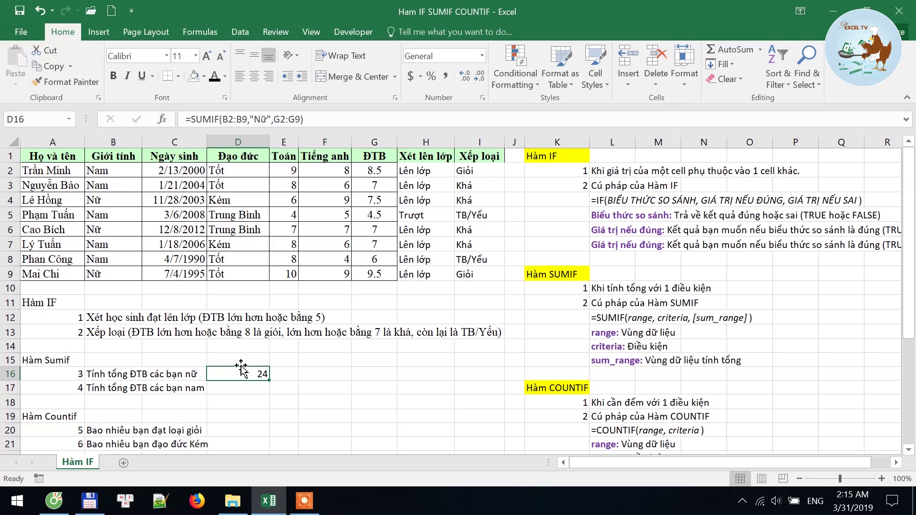
left_click(174, 158)
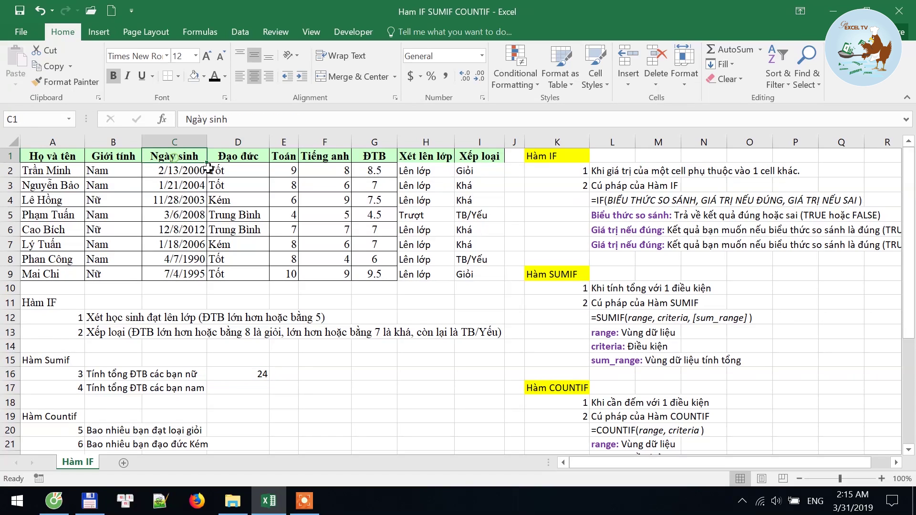
left_click(378, 200)
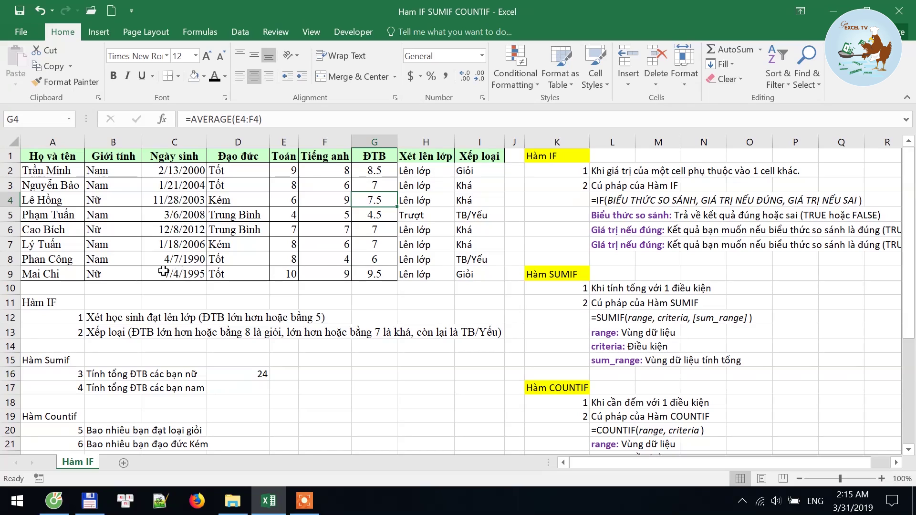
left_click(375, 233)
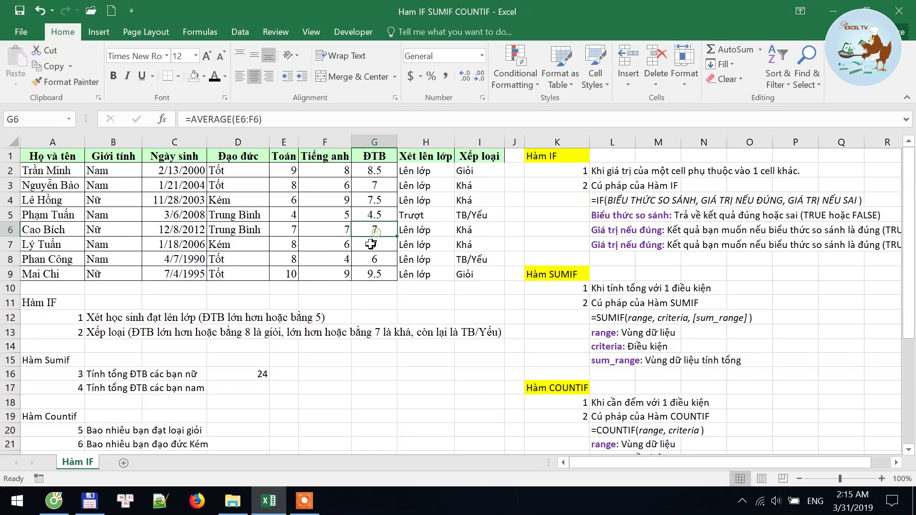
left_click(376, 275)
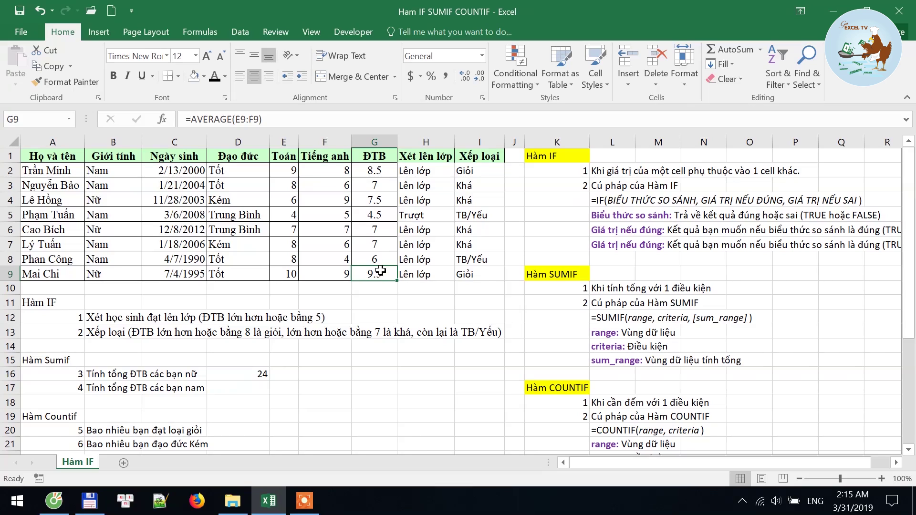
left_click(378, 231, "ctrl")
left_click(376, 205, "ctrl")
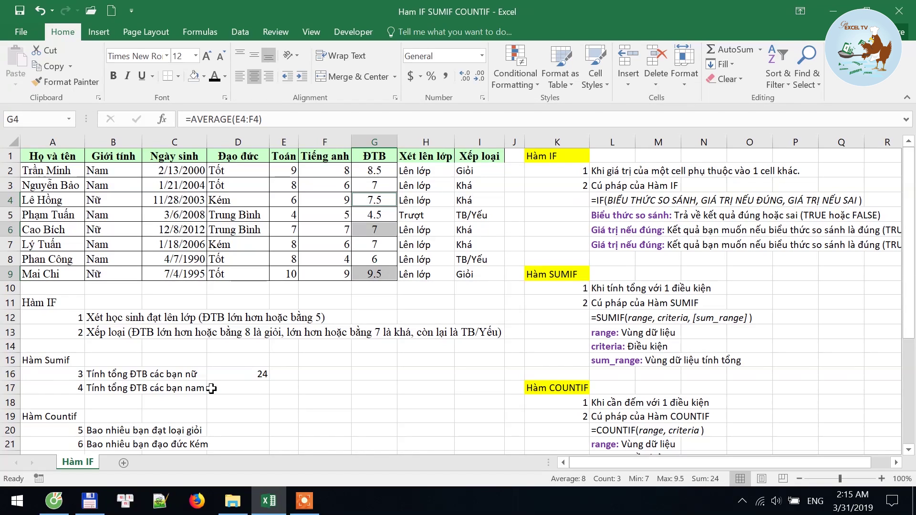
left_click(246, 387)
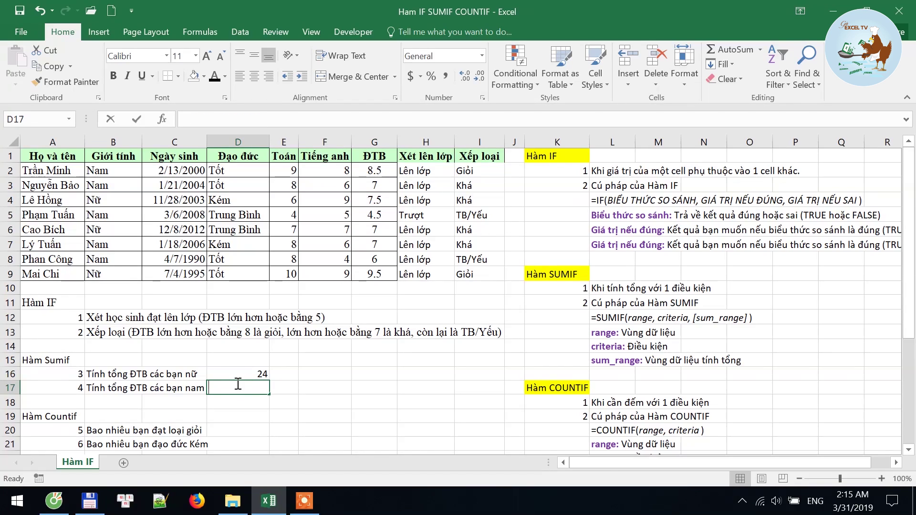
- Enter =SUMIF(B2:B9,"Nam",G2:G9) in D17, returning 33, and compare it with D16
type("=sumif")
key("Tab")
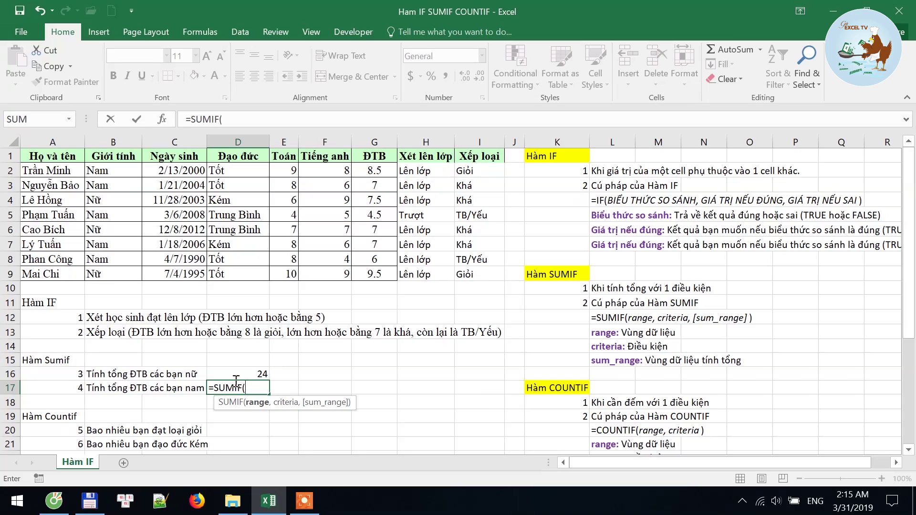
left_click_drag(120, 171, 119, 275)
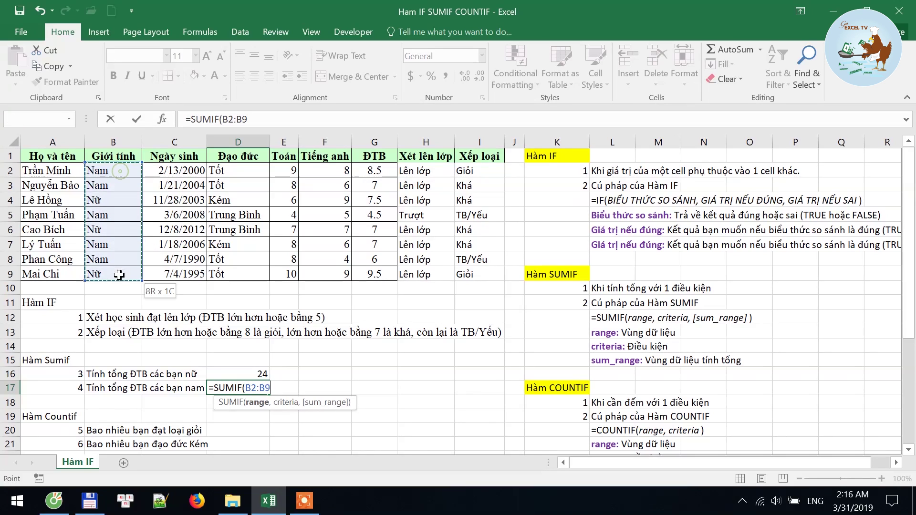
type(",\"N")
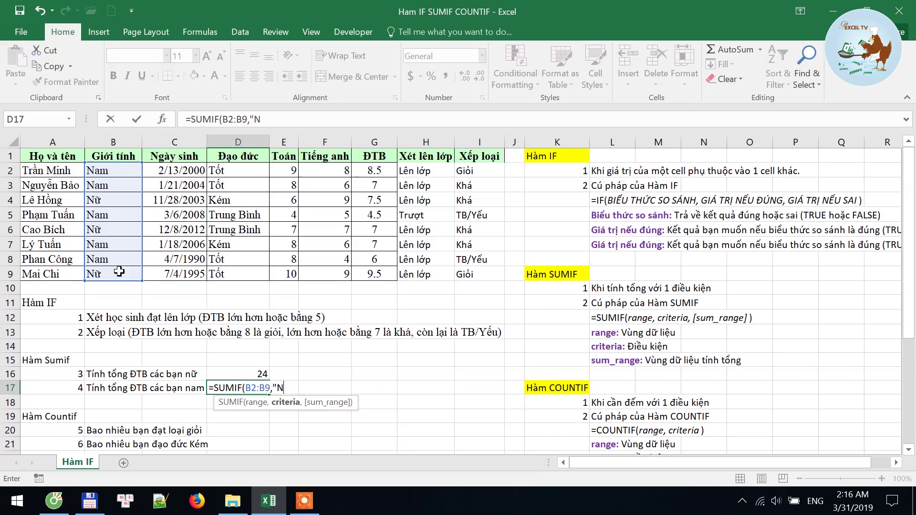
type("am\",")
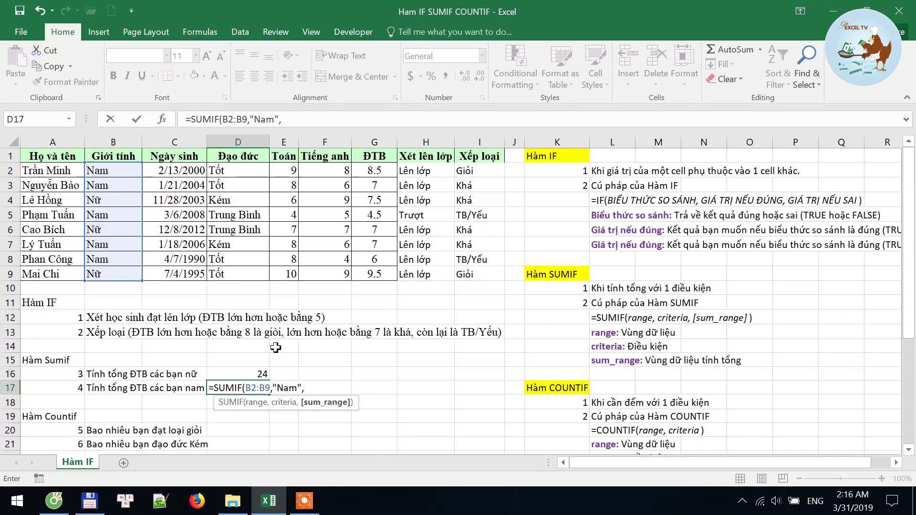
left_click_drag(369, 172, 375, 273)
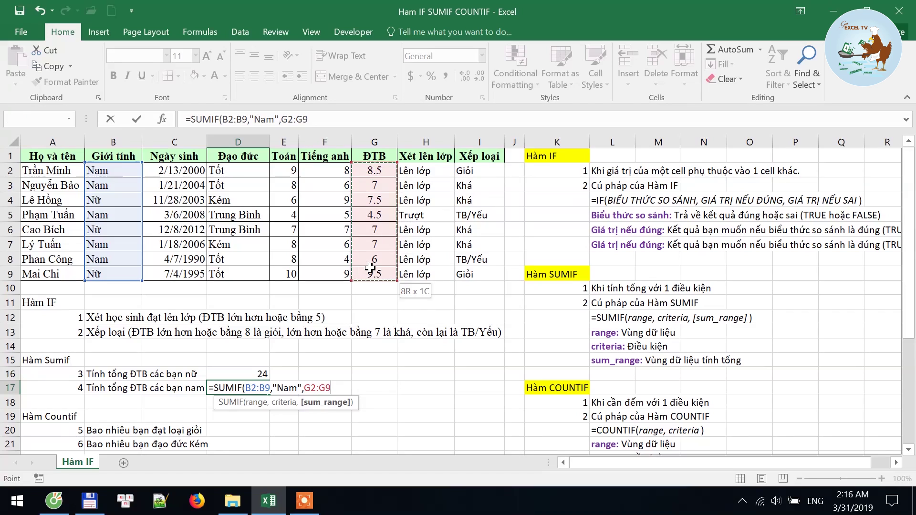
key("Return")
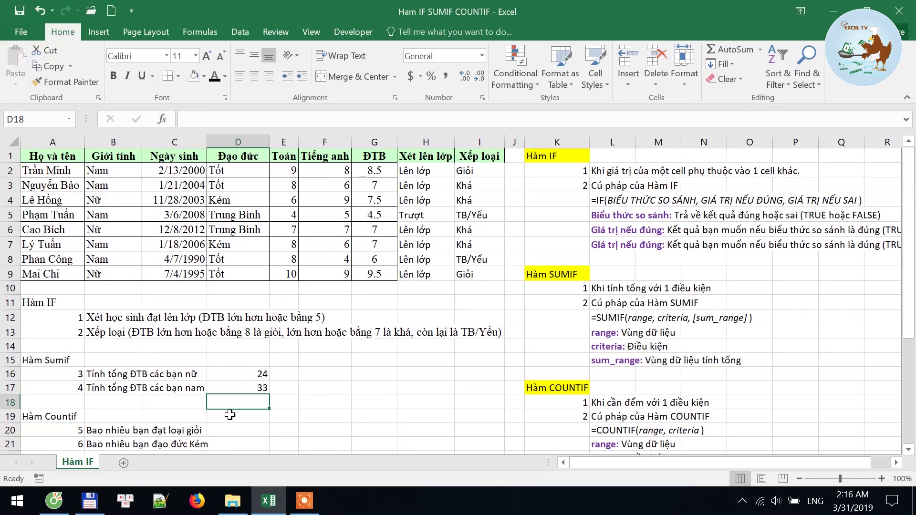
left_click(255, 388)
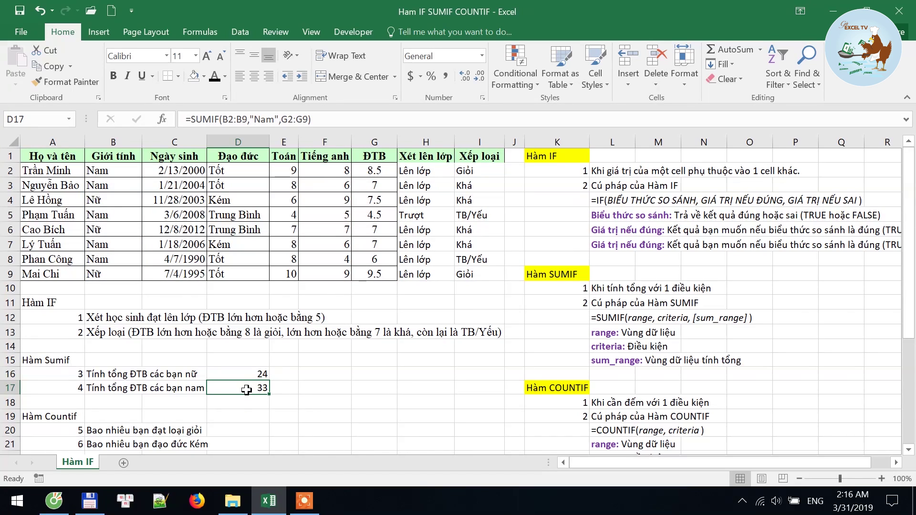
left_click(246, 374)
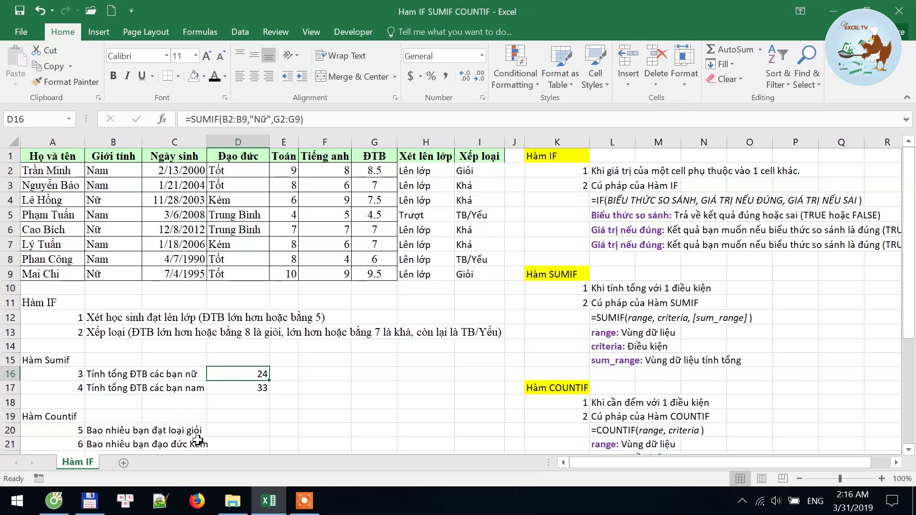
left_click(102, 391)
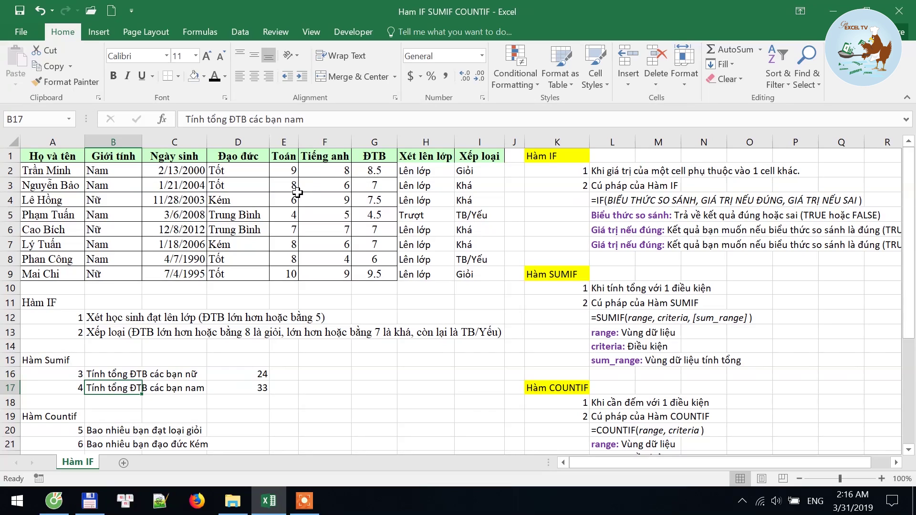
left_click_drag(470, 171, 473, 270)
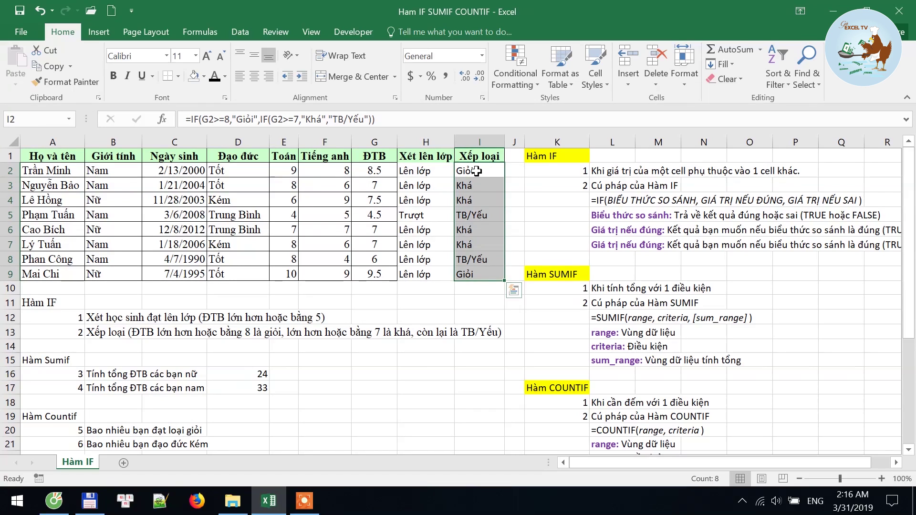
left_click_drag(476, 171, 476, 276)
left_click(115, 402)
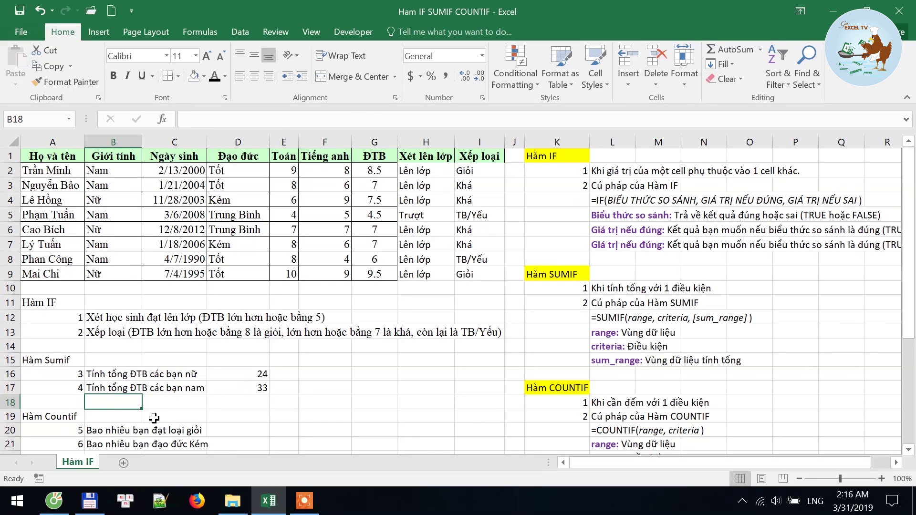
type("ĐTB cac")
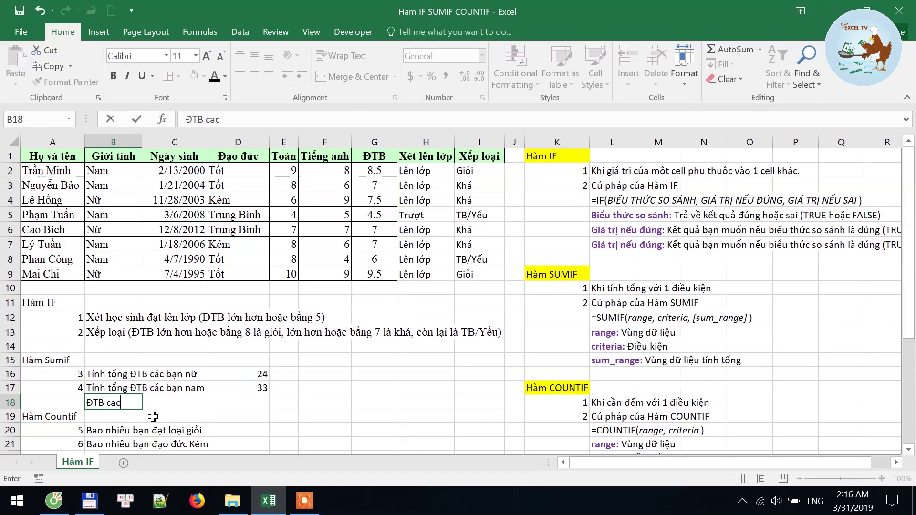
type(" loại ")
type("s")
key("Tab")
key("Tab")
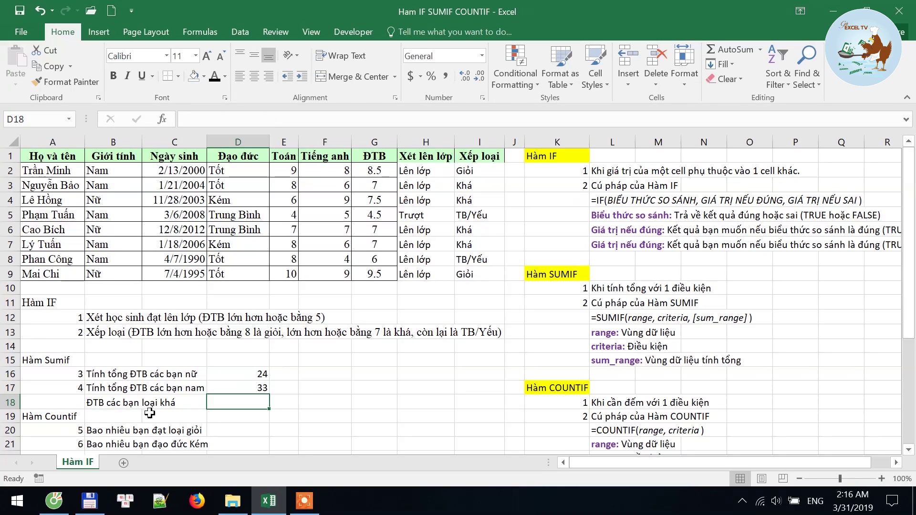
type("=sumif")
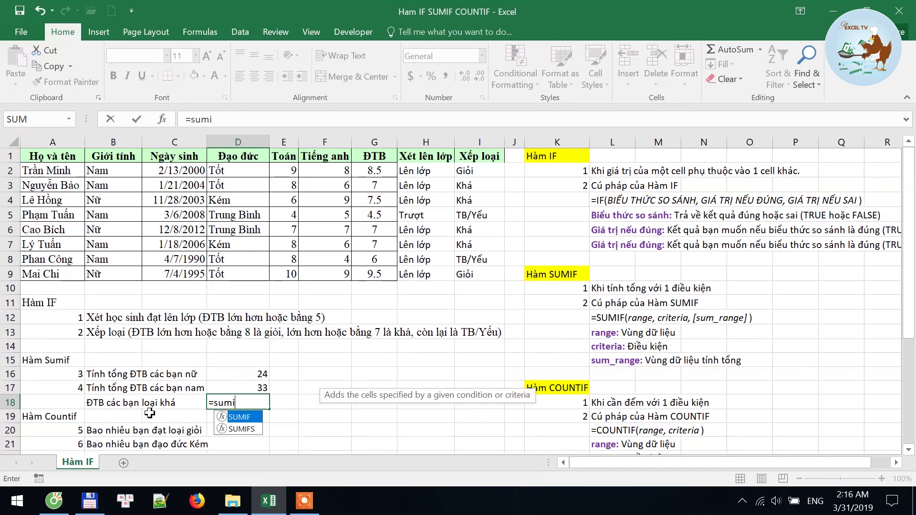
key("Tab")
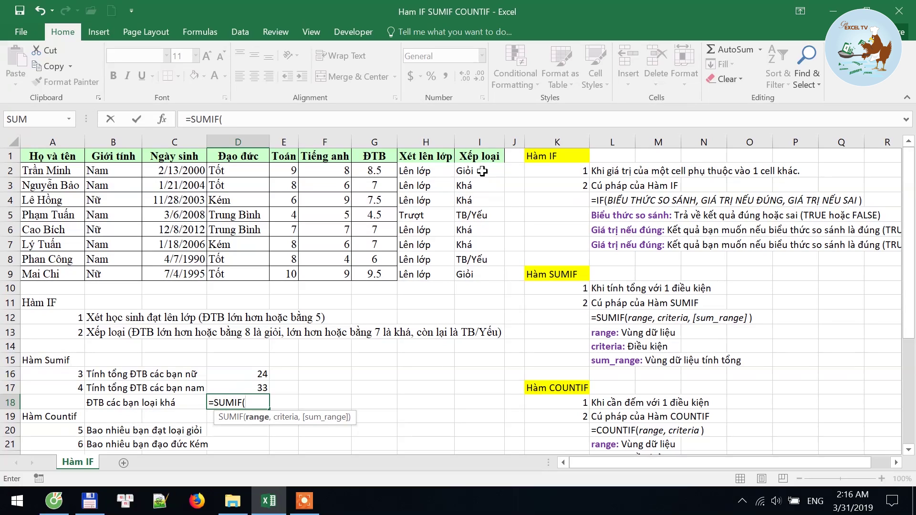
left_click_drag(482, 170, 477, 273)
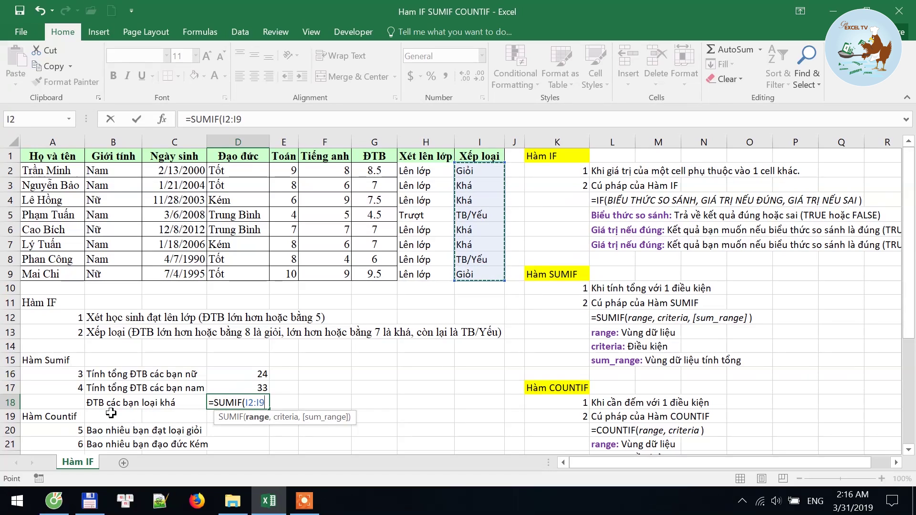
type(",")
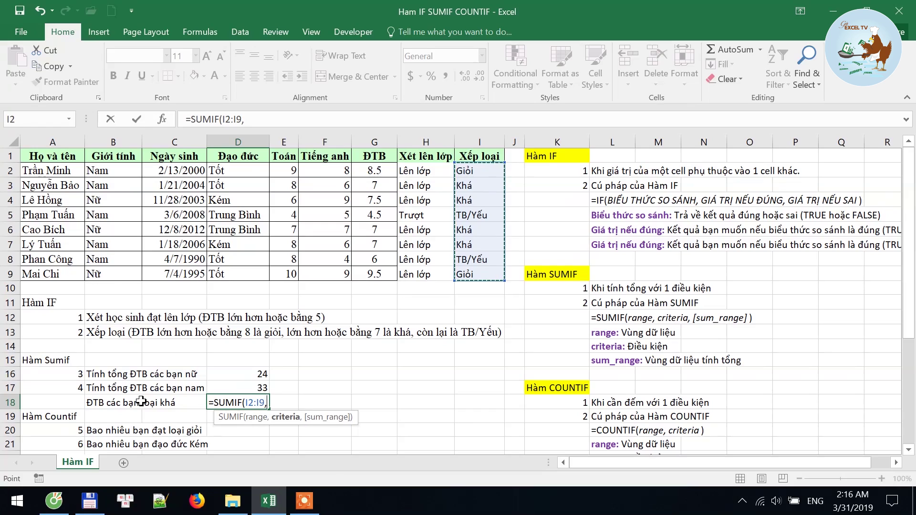
type("Ka")
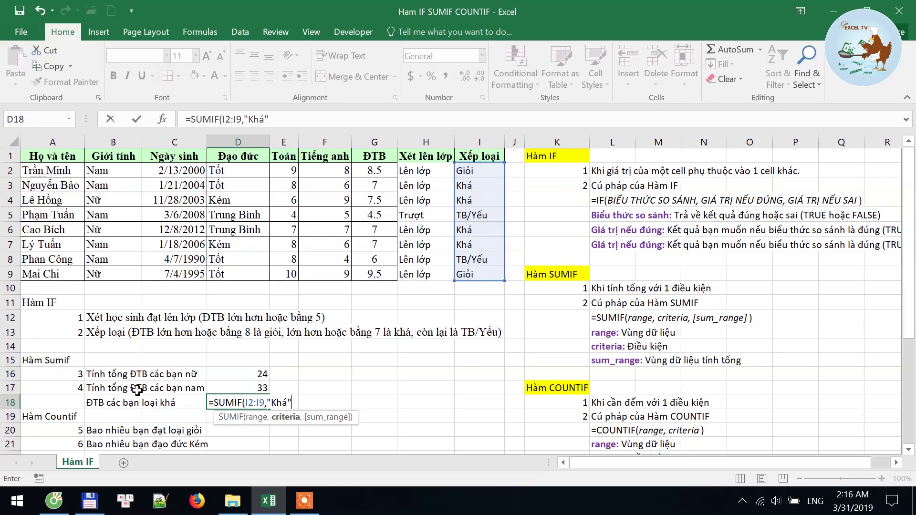
type(",")
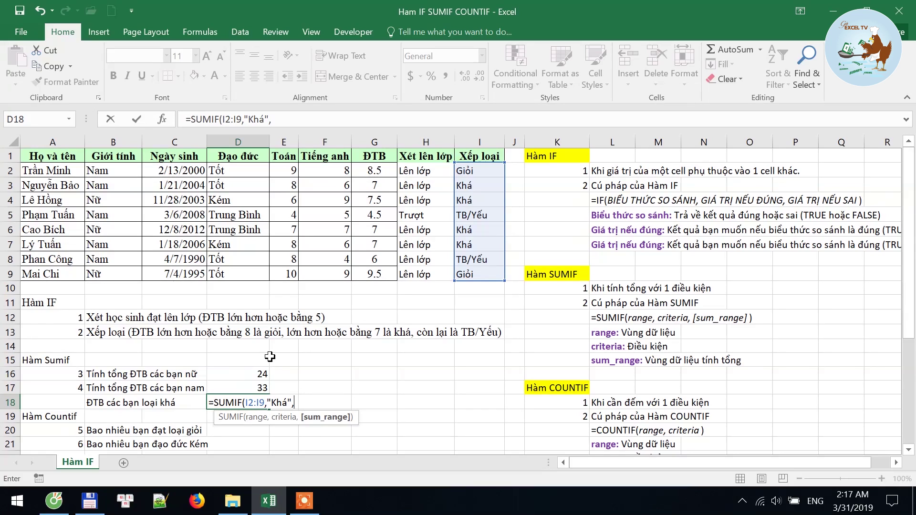
left_click_drag(367, 168, 381, 272)
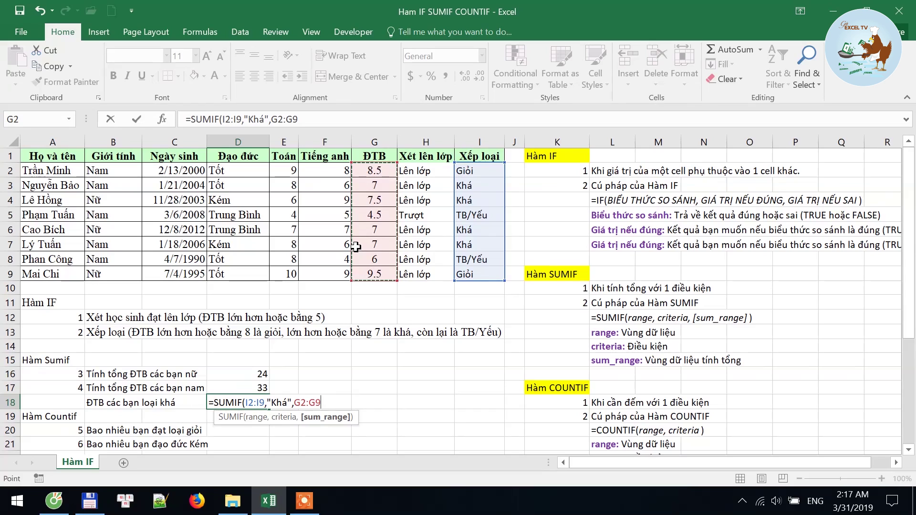
key("Return")
key("Up")
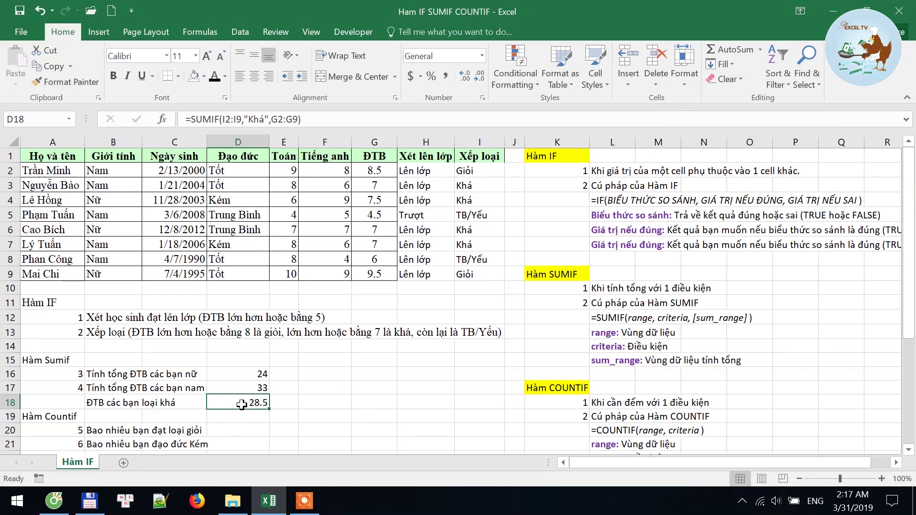
left_click(413, 162)
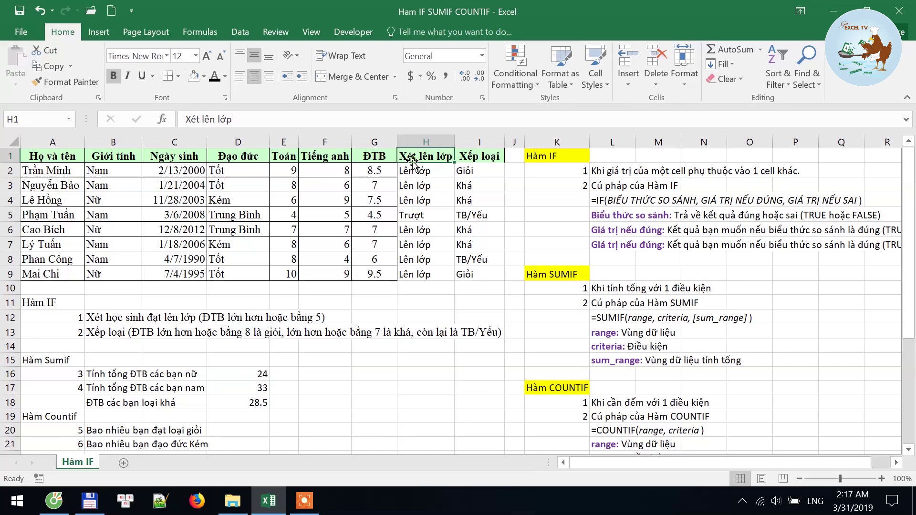
left_click(473, 185)
left_click(373, 187)
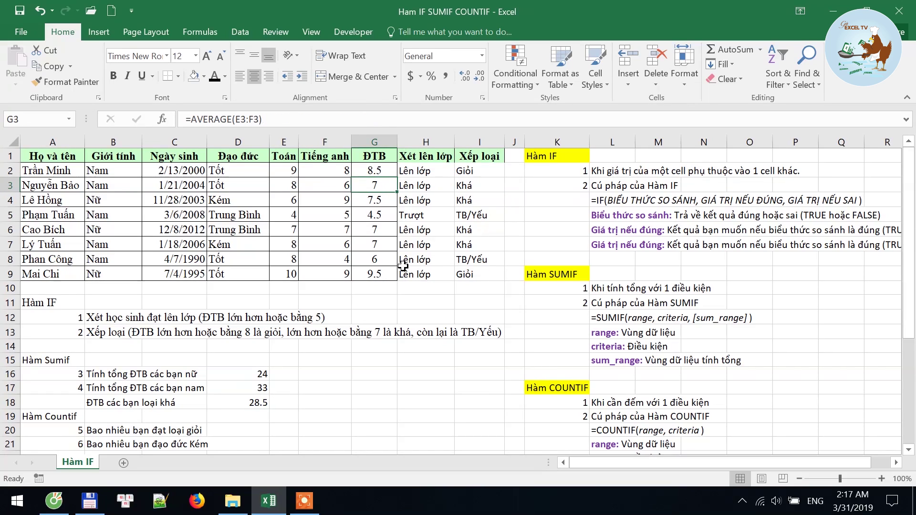
left_click(381, 201, "ctrl")
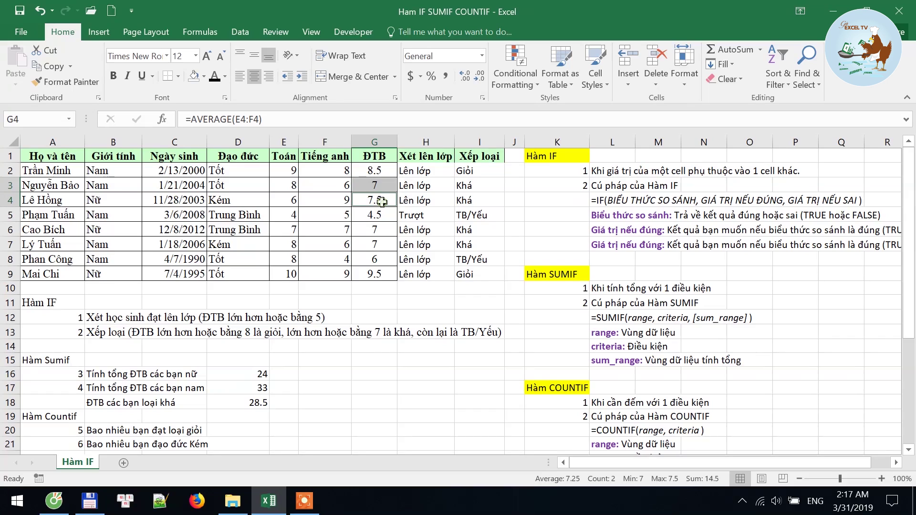
left_click(377, 237, "ctrl")
left_click(378, 245, "ctrl")
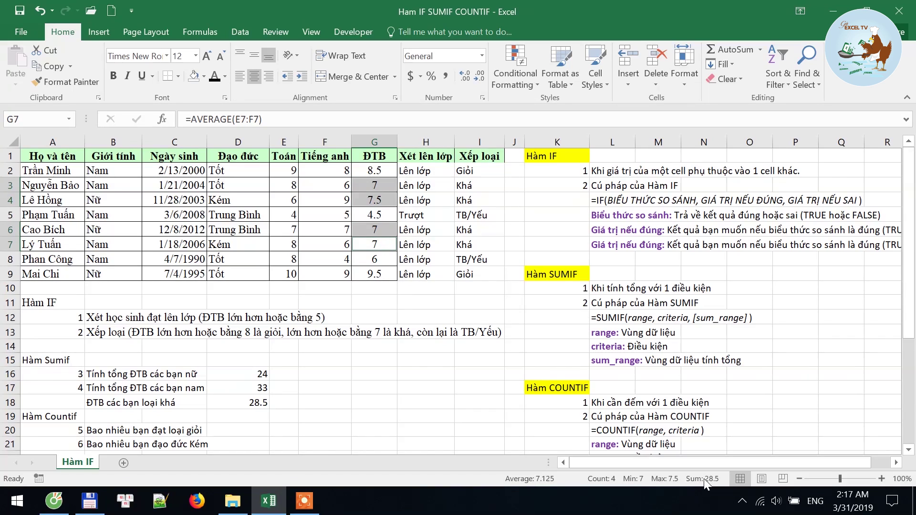
left_click(243, 402)
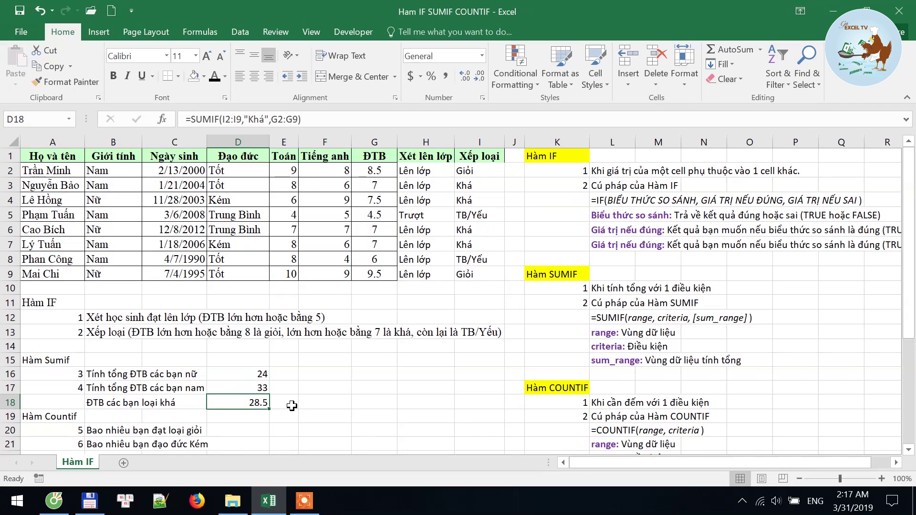
left_click(93, 403)
left_click_drag(112, 377, 114, 403)
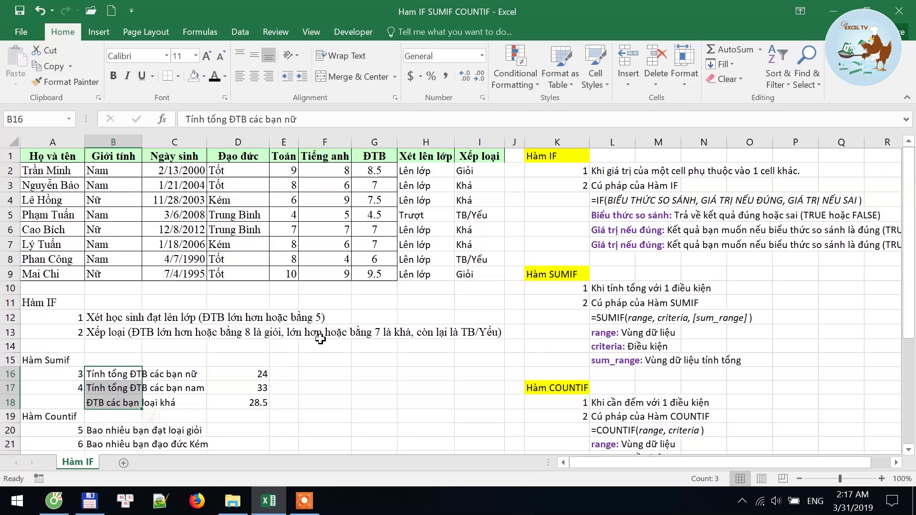
left_click(241, 404)
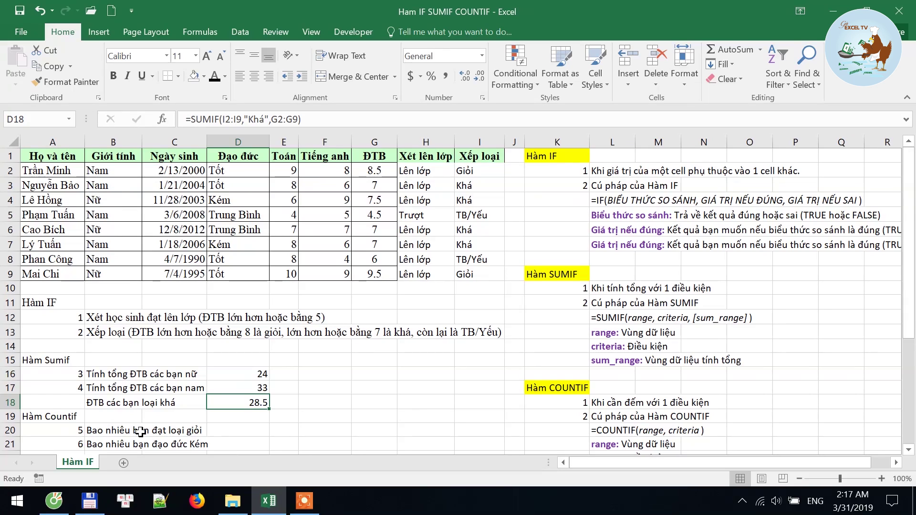
- Open D18's formula and cancel the retyped SUMIF, keeping its 28.5 result
left_click(97, 404)
double_click(242, 404)
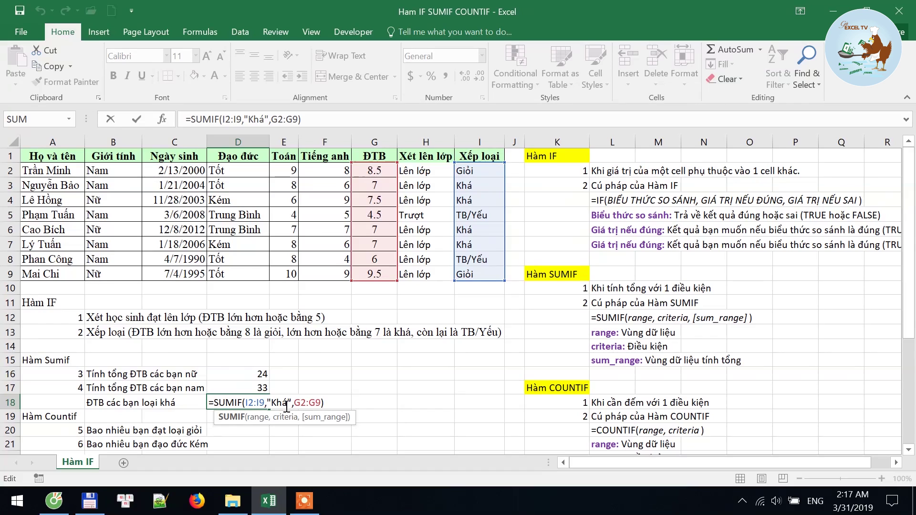
key("Escape")
type("=")
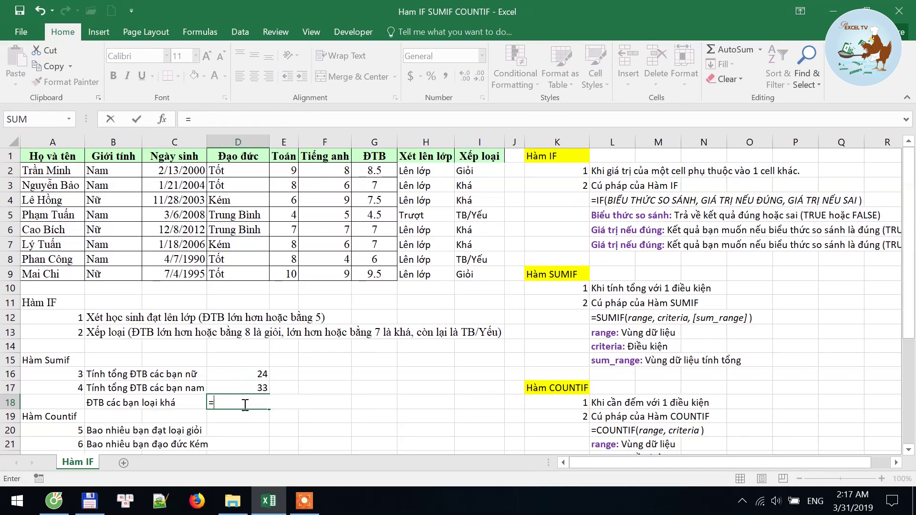
type("sumif")
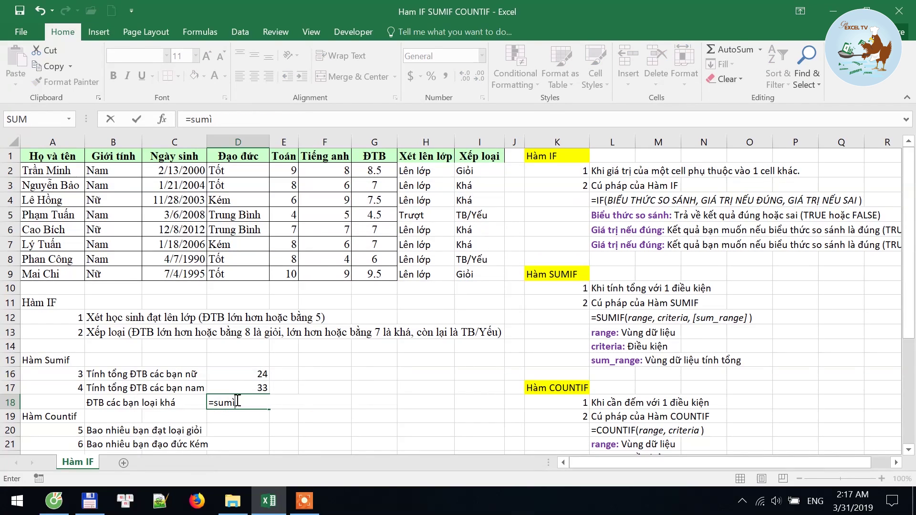
key("Escape")
- Insert 'nam đạt' into the B18 label so it asks about male students rated Khá
key("Left")
key("Left")
key("Left")
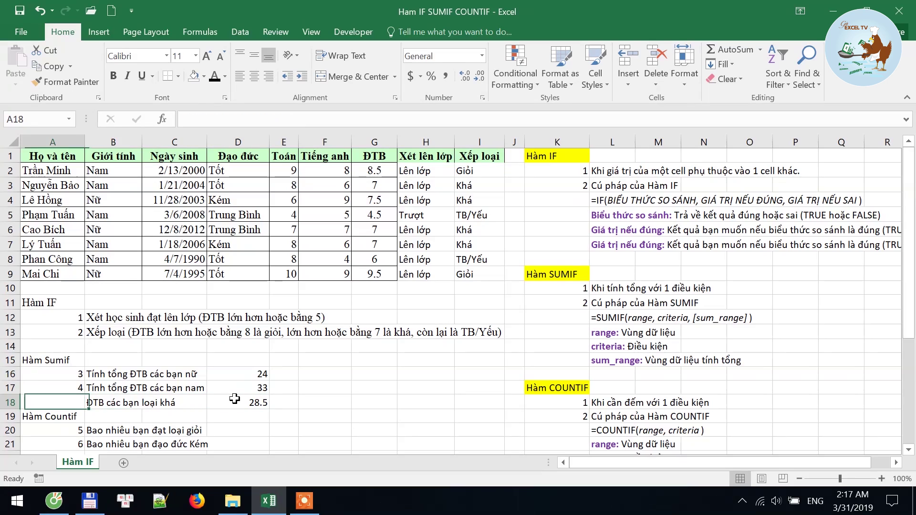
key("Right")
key("F2")
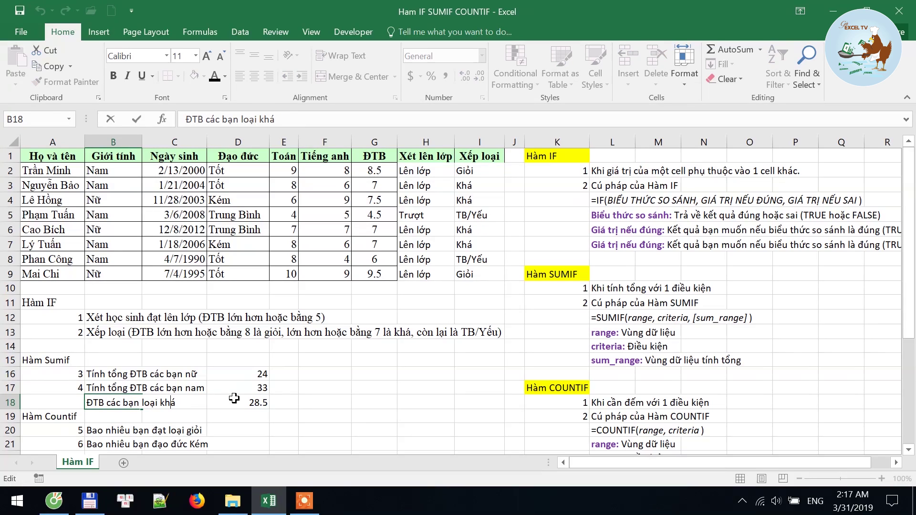
key("Left")
key("Left")
key("Left")
type("nam ")
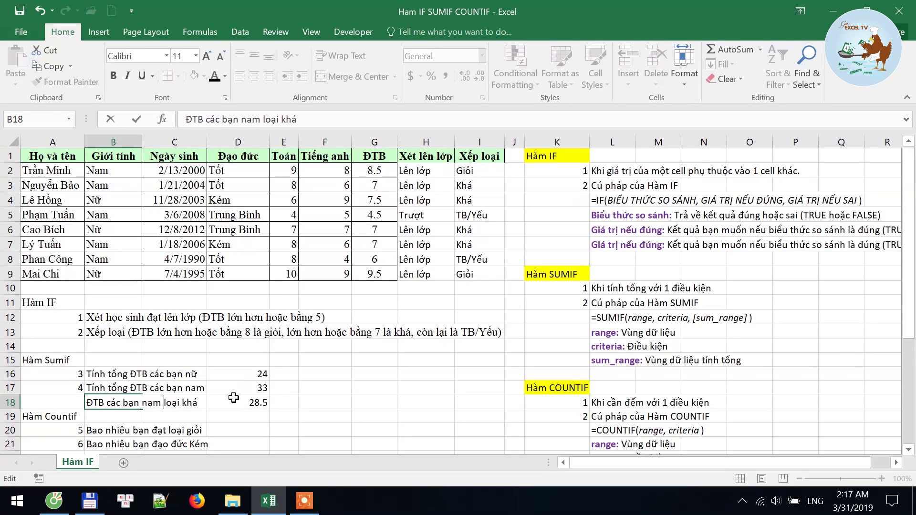
type("đạt")
key("Return")
- Clear the old SUMIF result from D18
key("Up")
key("Right")
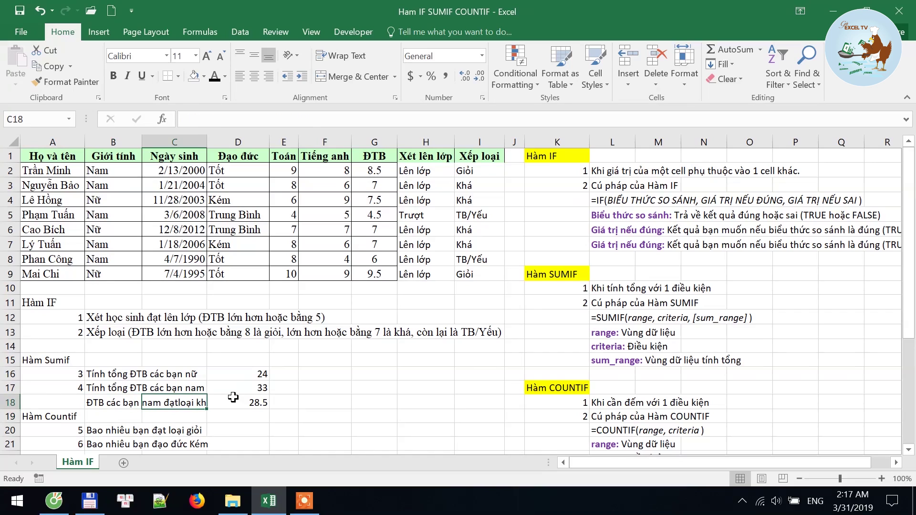
key("Right")
key("Delete")
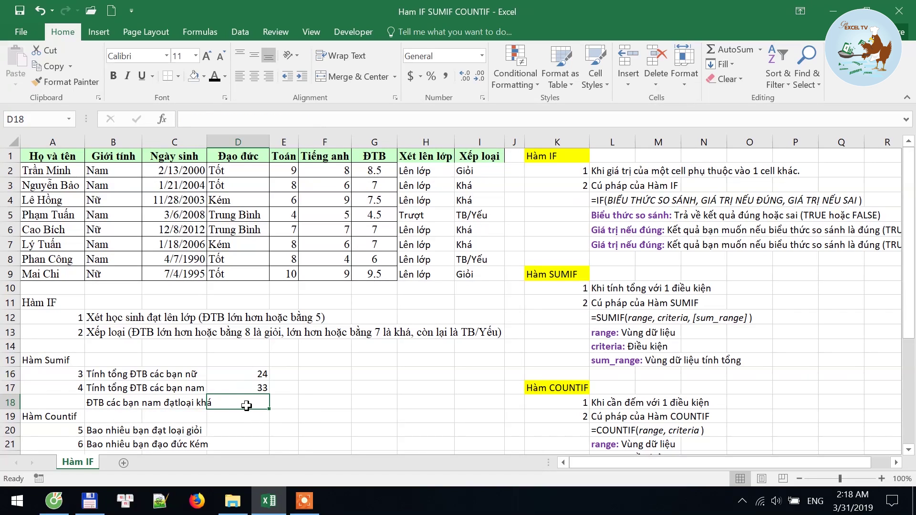
- Enter =SUMIFS(G2:G9,B2:B9,"Nam",I2:I9,"Khá") in D18, returning 14
type("=sumifs")
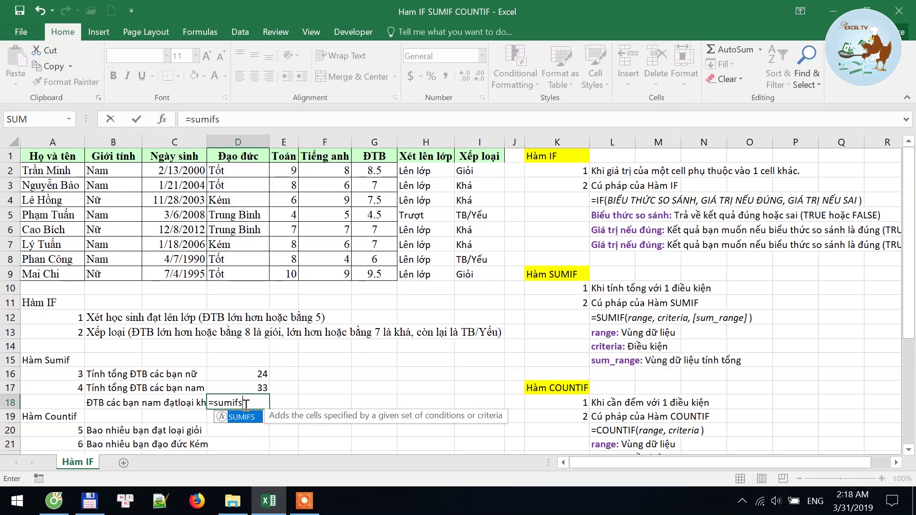
key("Tab")
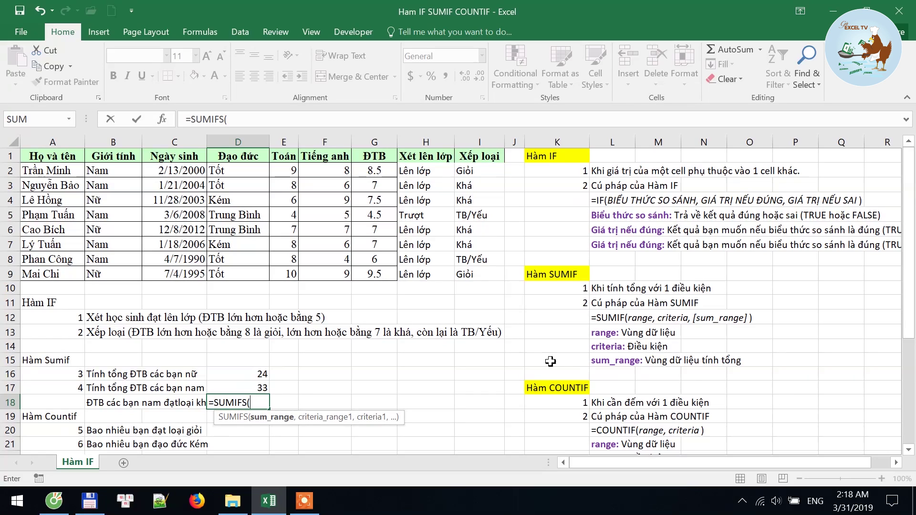
left_click_drag(375, 170, 384, 274)
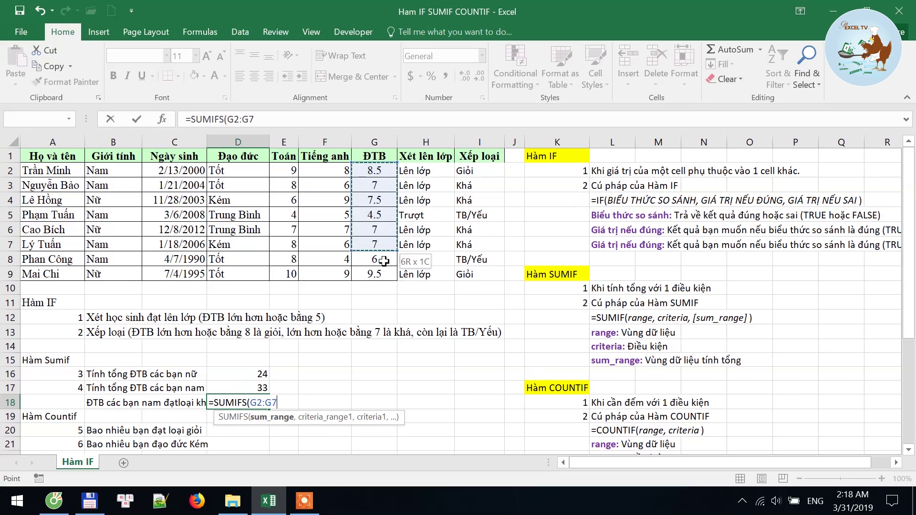
type(",")
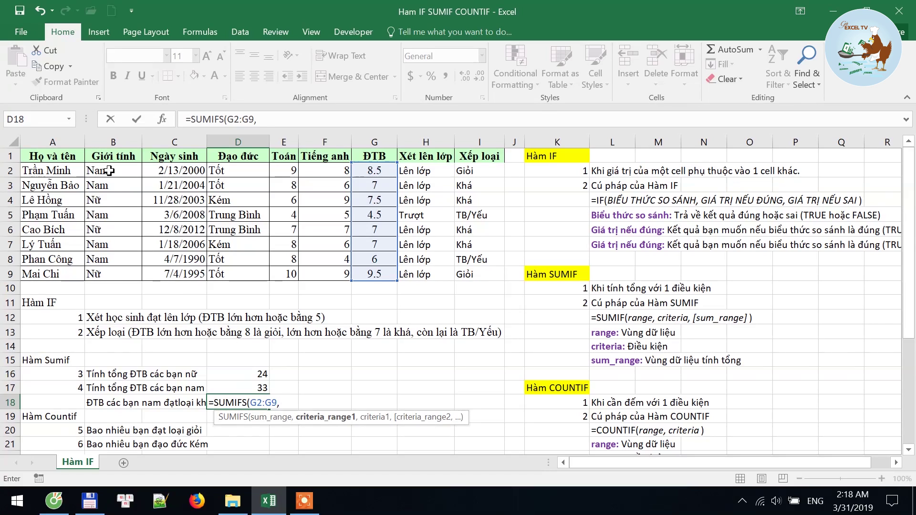
left_click_drag(103, 171, 118, 272)
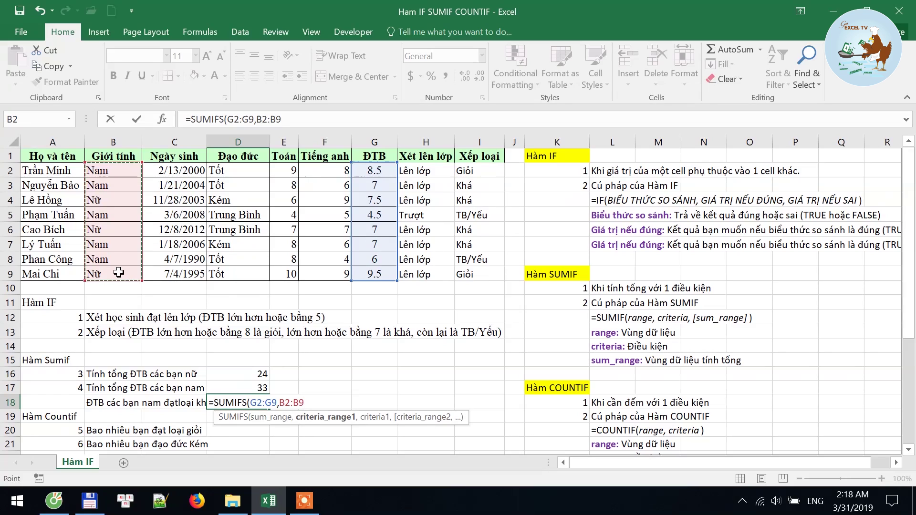
type(",\"N")
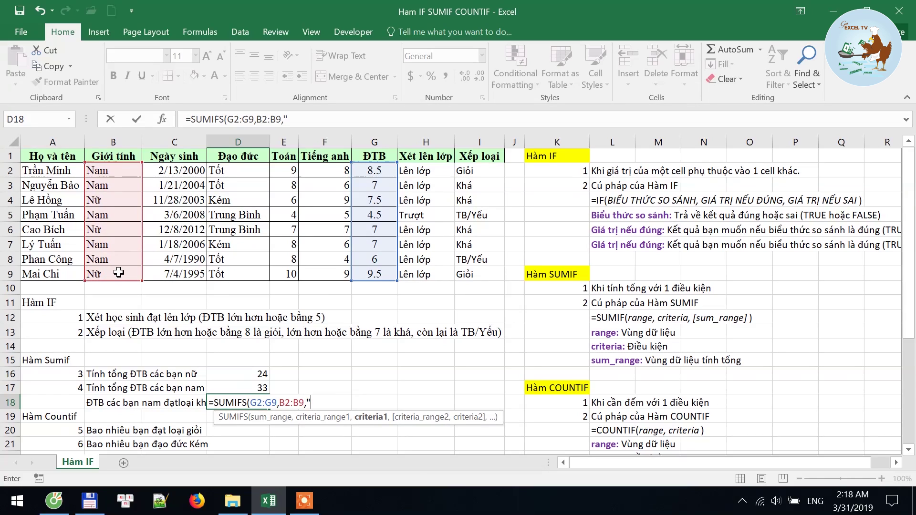
type("am\"")
type(",")
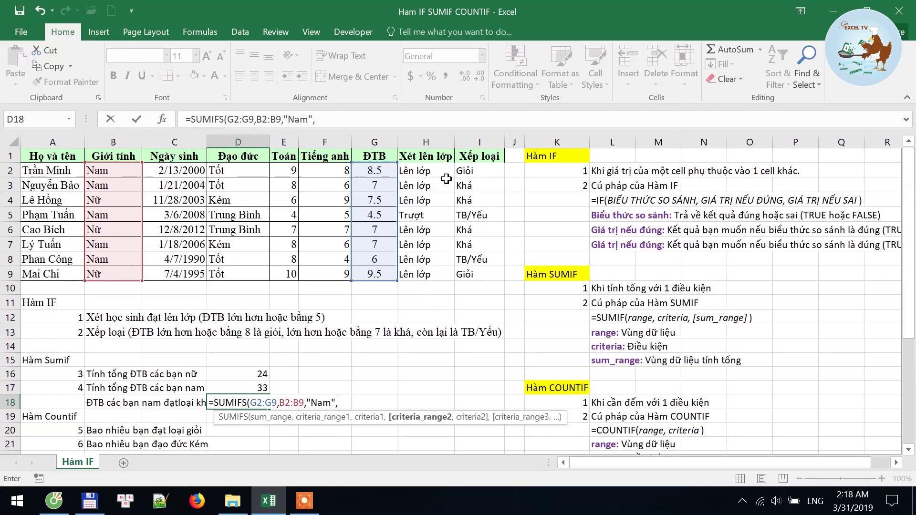
left_click_drag(479, 170, 477, 277)
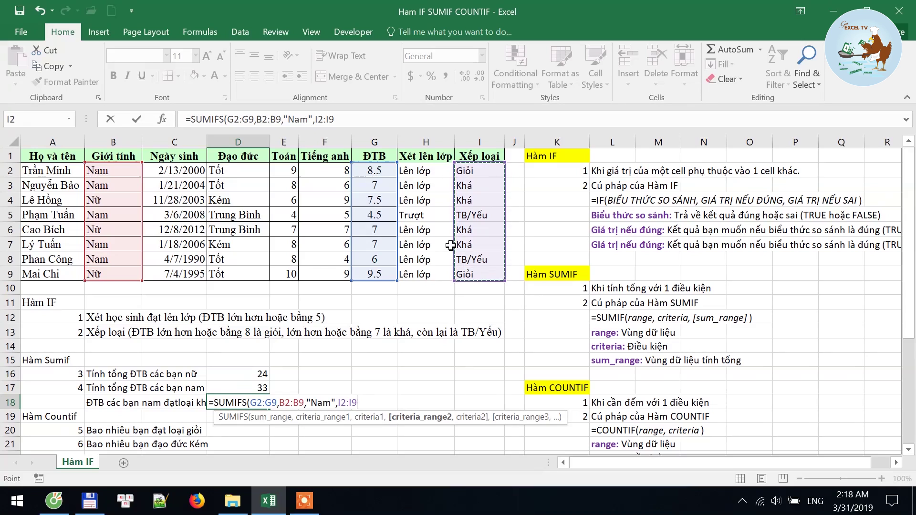
type(",\"Khá")
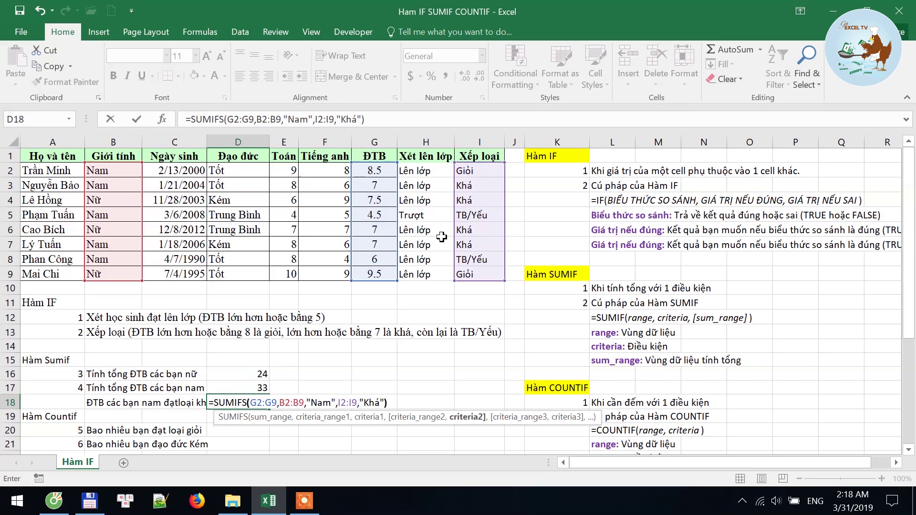
key("Return")
key("Up")
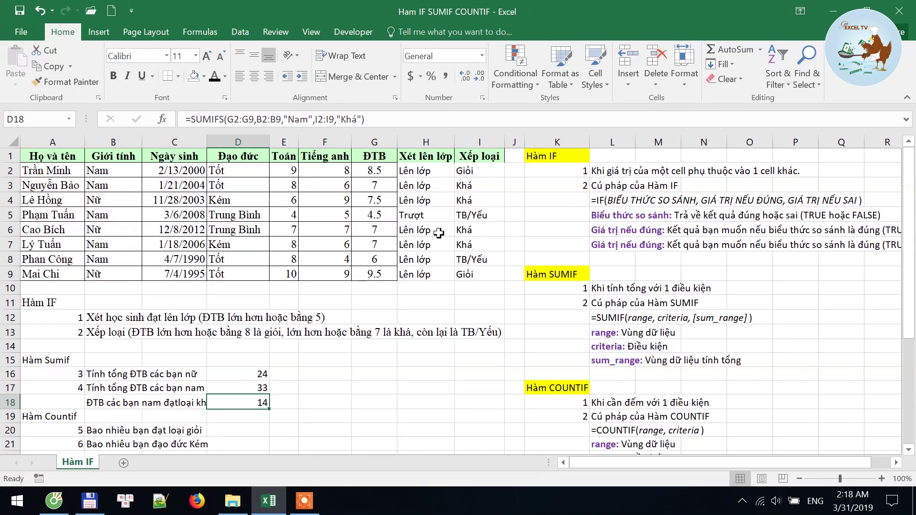
left_click(108, 405)
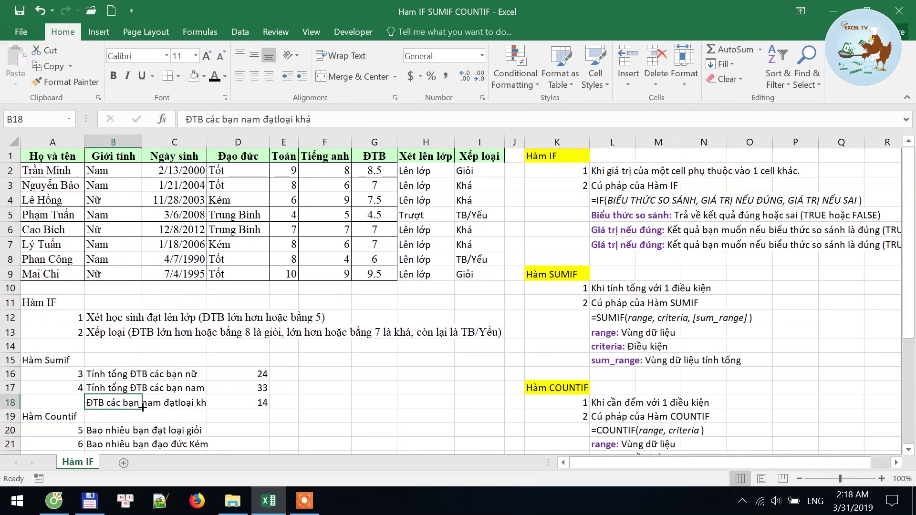
left_click(259, 404)
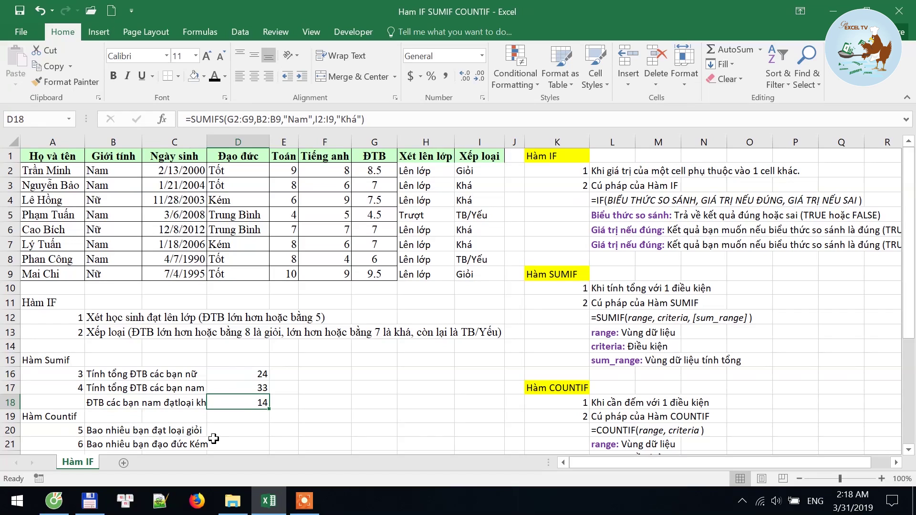
left_click(259, 388)
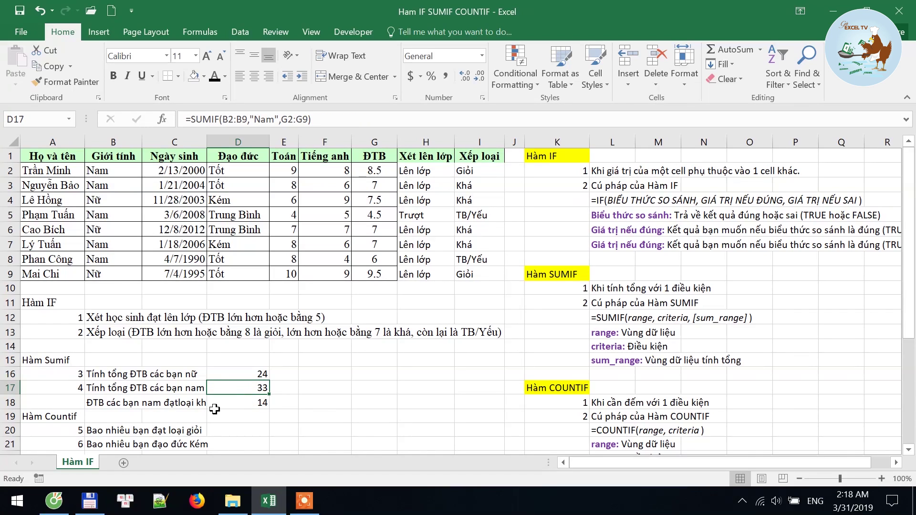
left_click(98, 401)
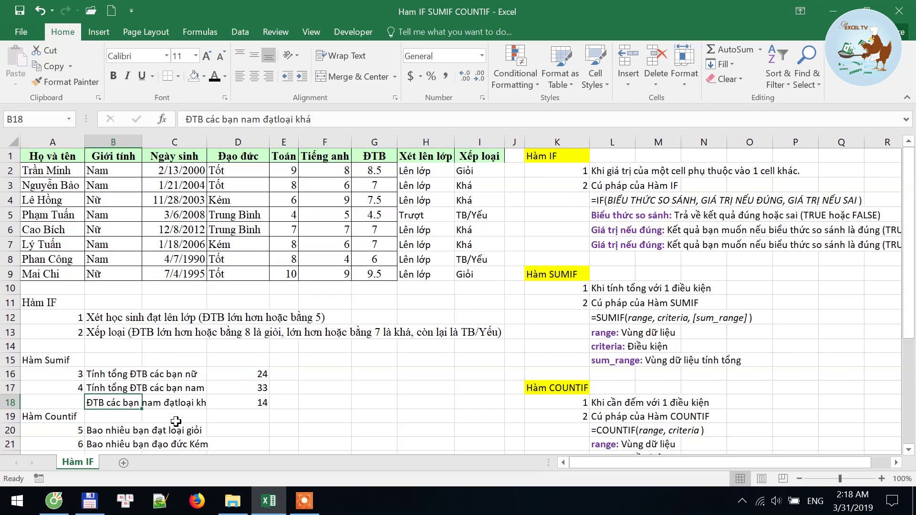
scroll(172, 426, "down", 1)
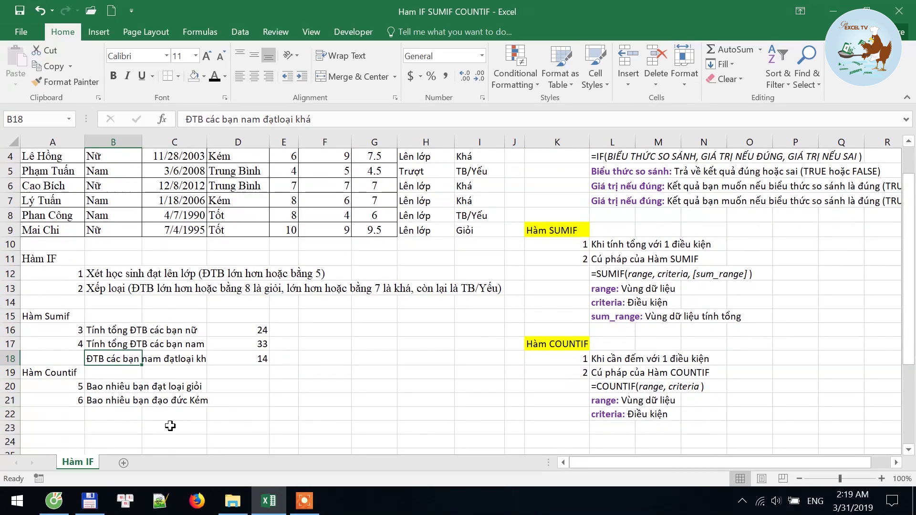
left_click(61, 378)
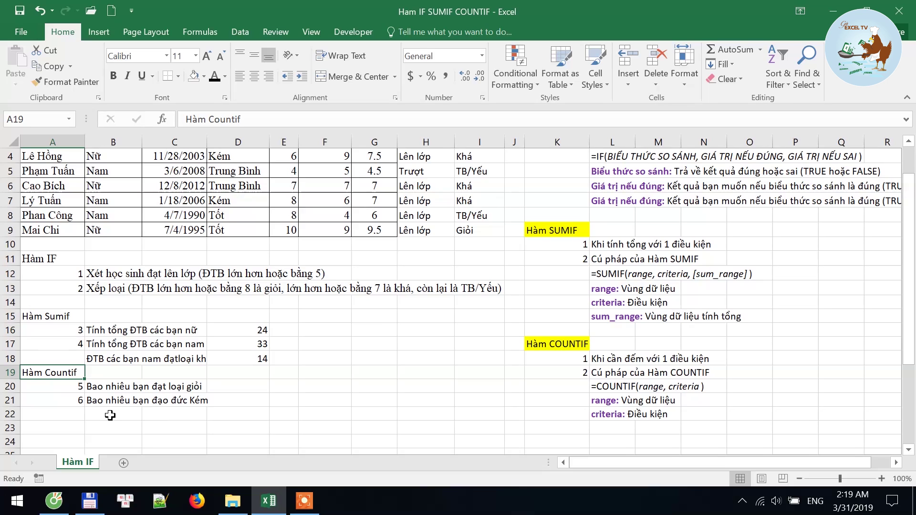
scroll(110, 415, "up", 1)
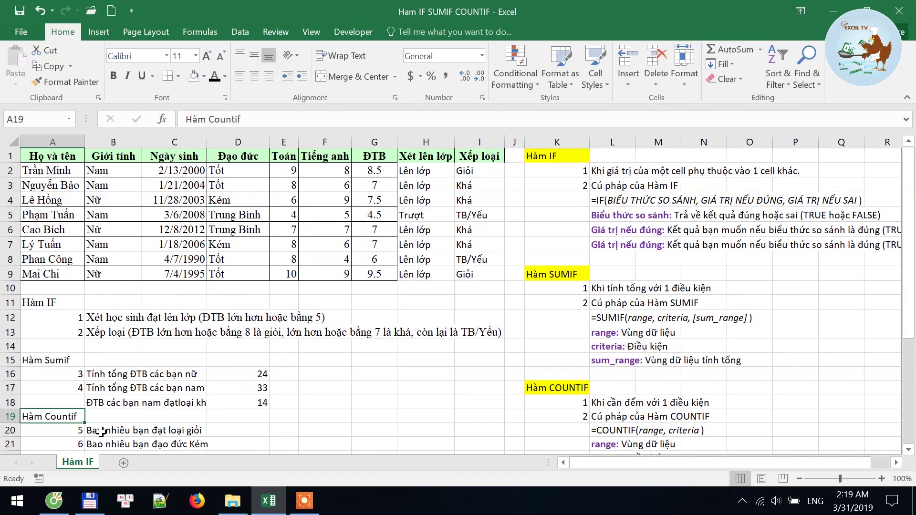
left_click(101, 431)
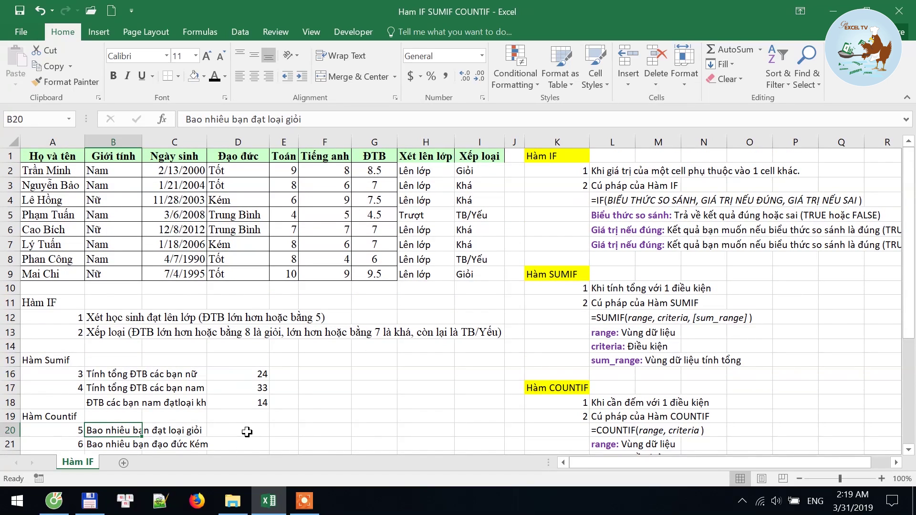
left_click(247, 432)
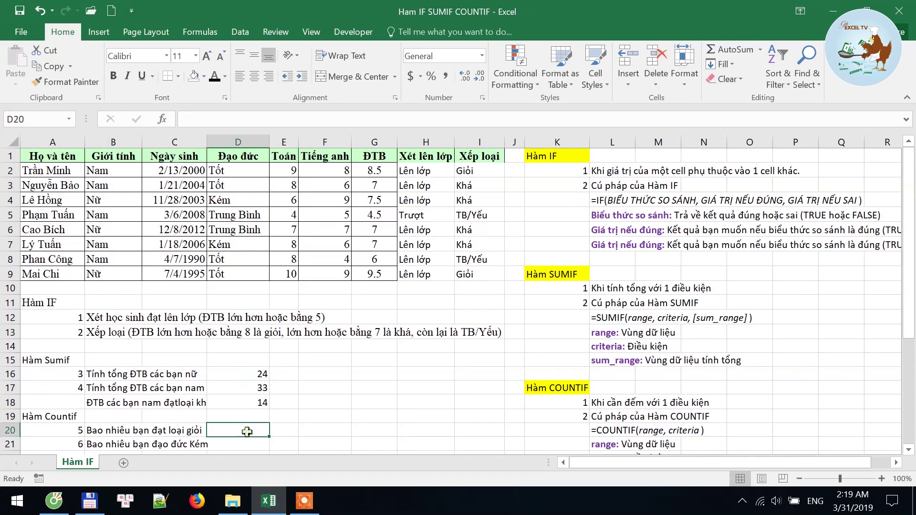
left_click(100, 434)
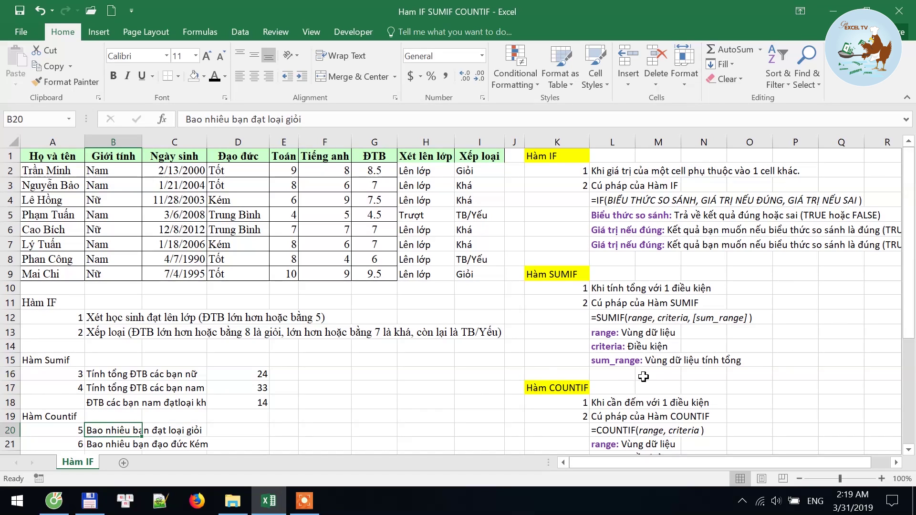
left_click(225, 428)
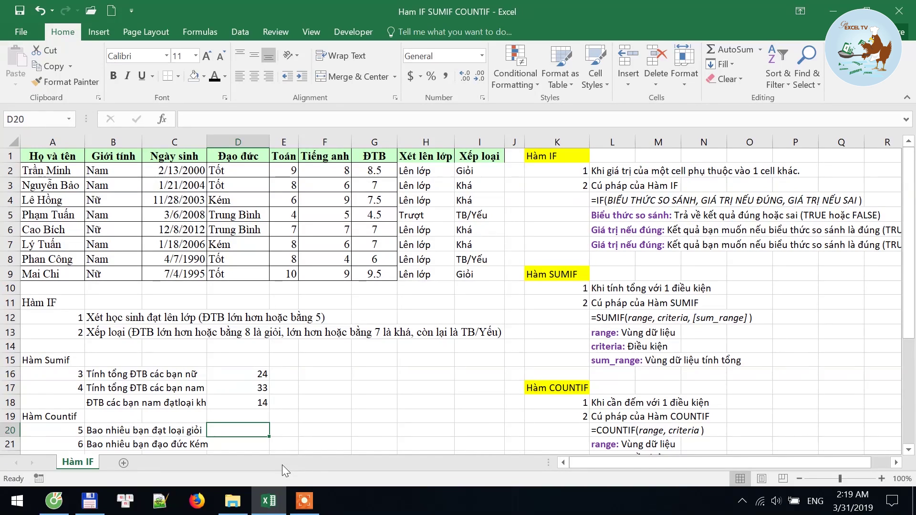
- Enter =COUNTIF(I2:I9,"Giỏi") in D20 and confirm it counts 2 students
type("=coun")
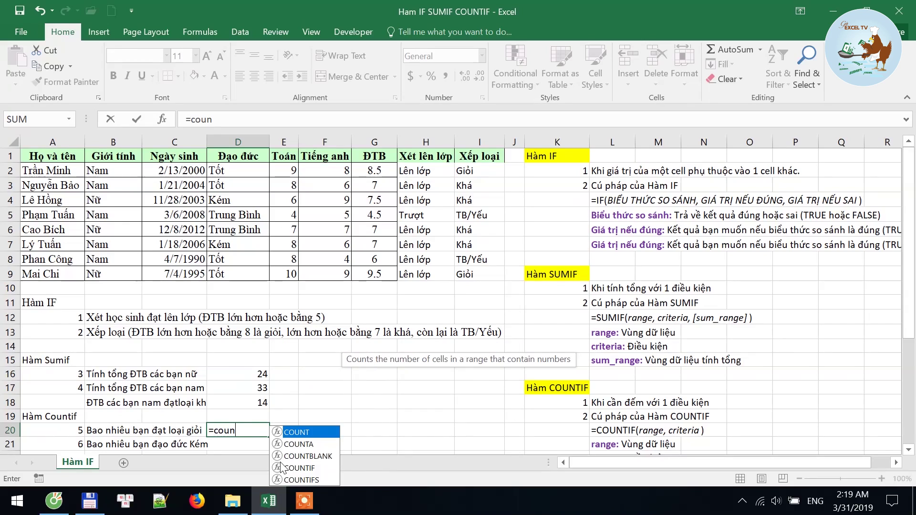
type("tif")
key("Tab")
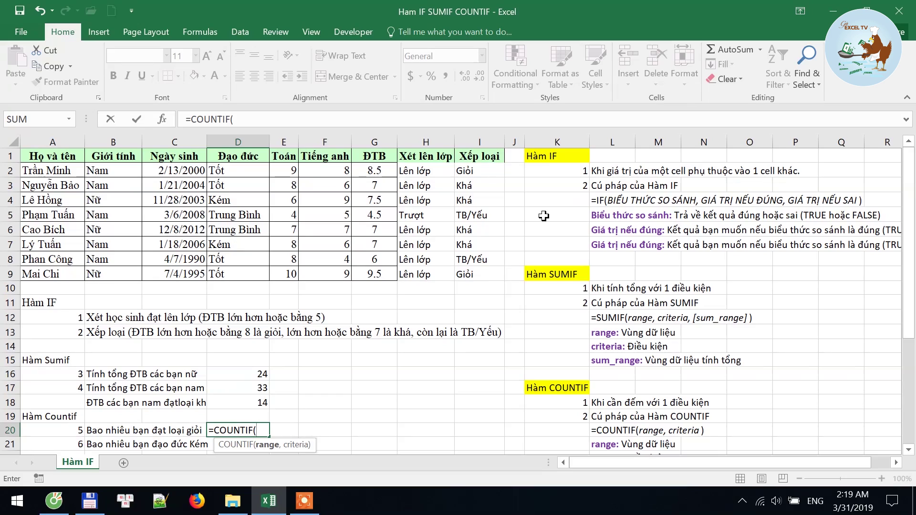
left_click_drag(473, 171, 471, 273)
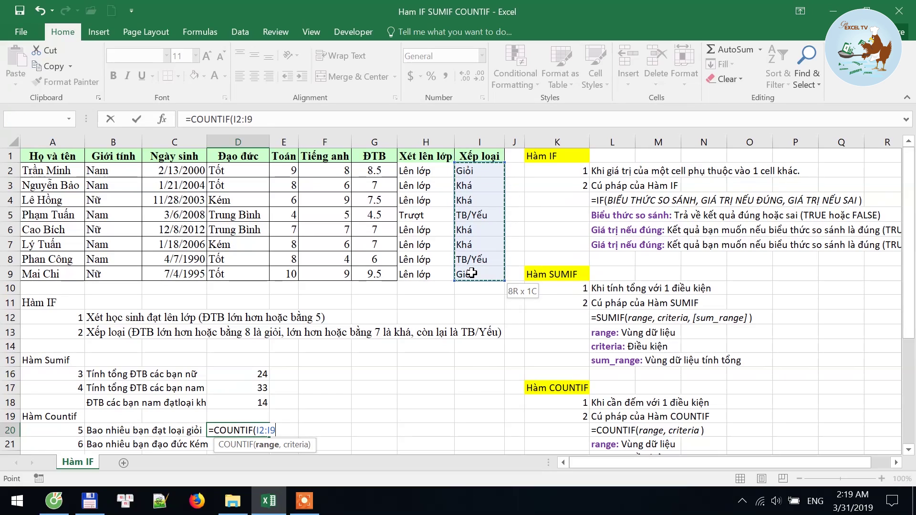
type(",")
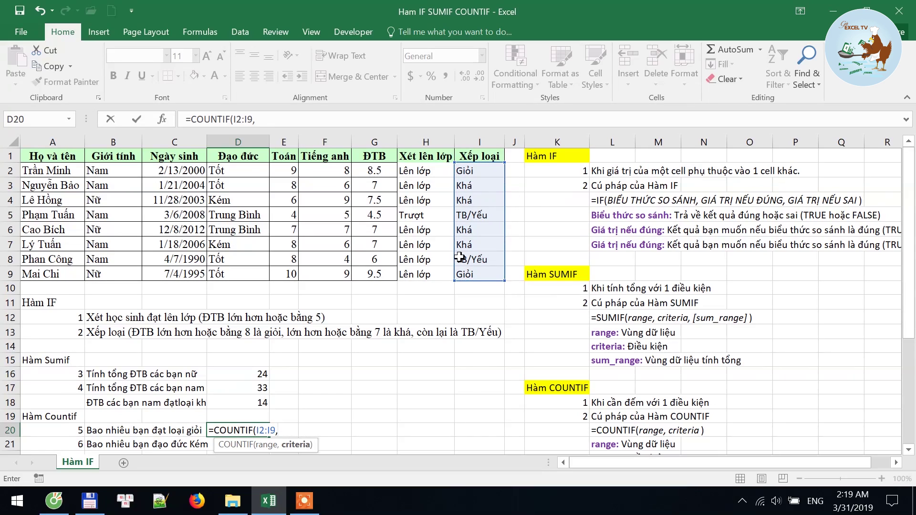
type("\"Giỏi")
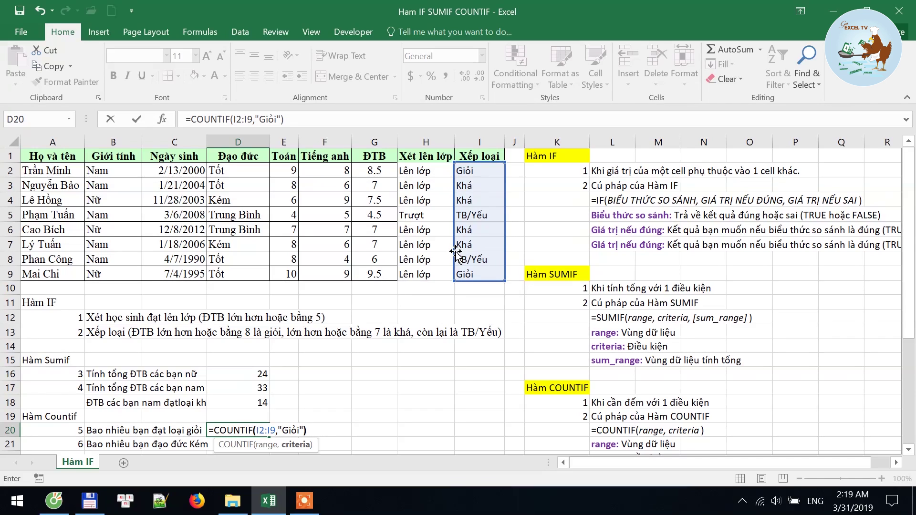
key("Return")
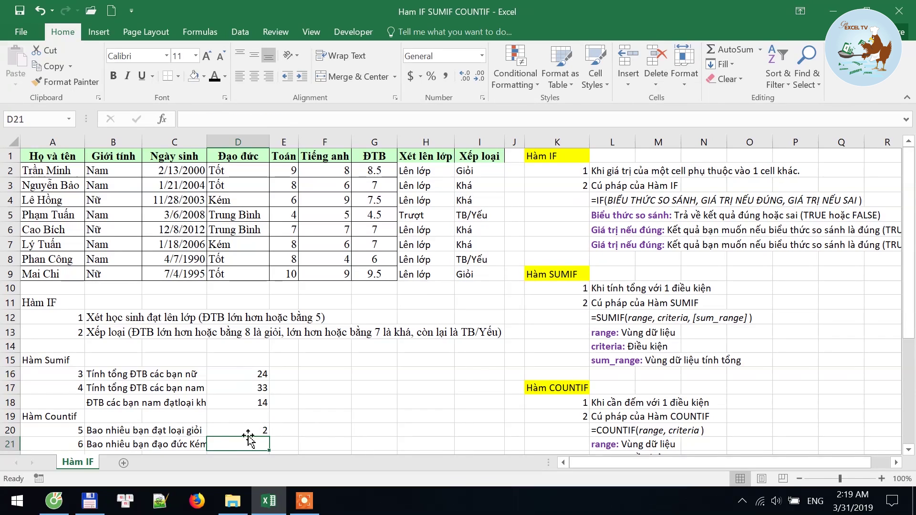
left_click(252, 429)
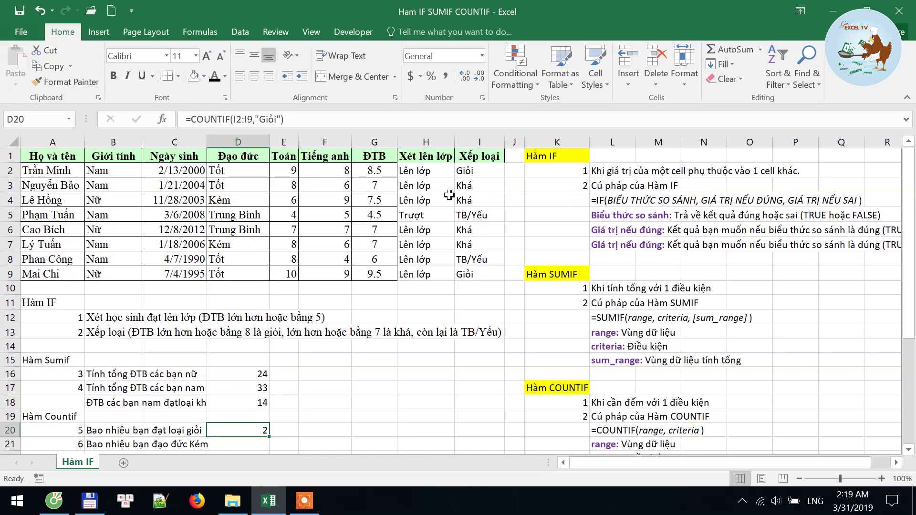
- Change the second student's English score in F3 to 9, then check I3 and D20
left_click(336, 187)
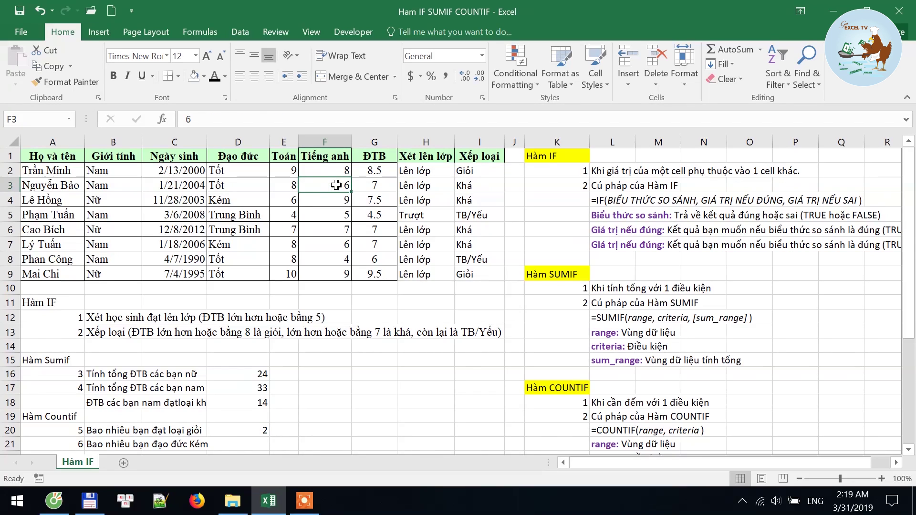
type("9")
key("Return")
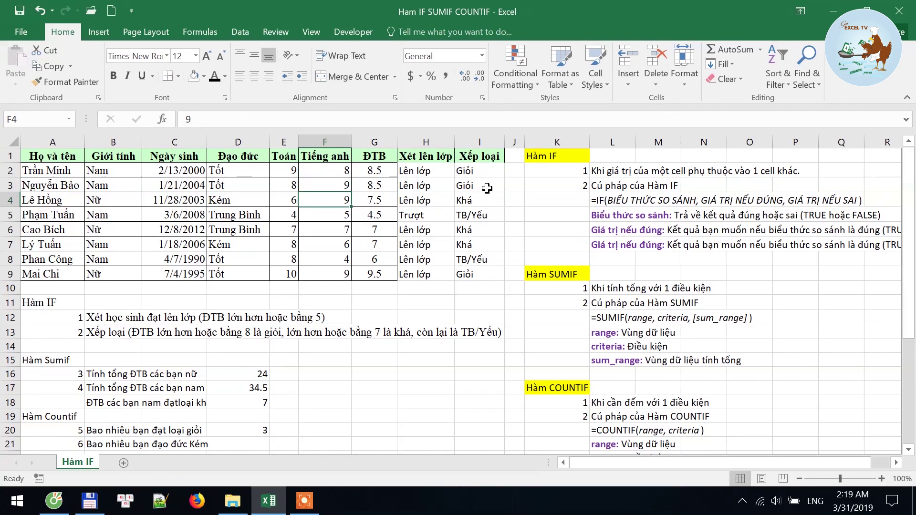
left_click(486, 184)
left_click(243, 432)
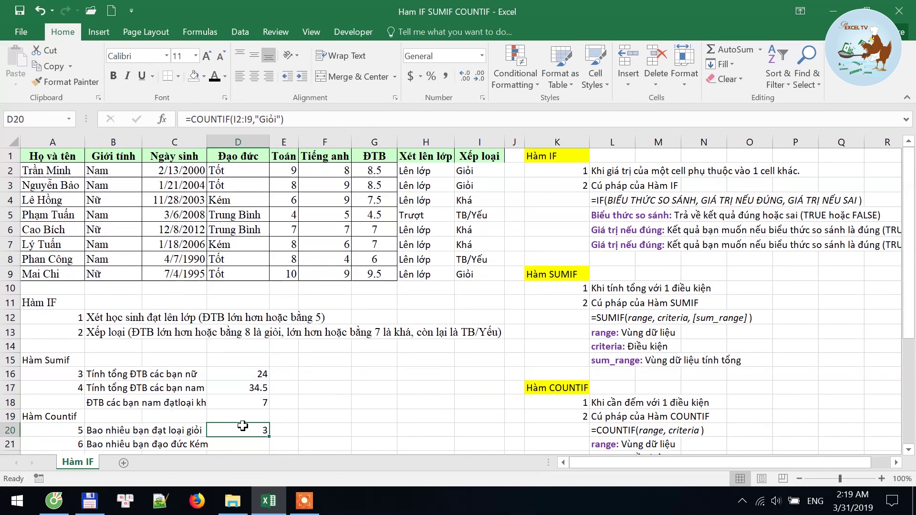
- Review the question 6 text, its answer cell, and the rankings in column I
left_click(98, 446)
scroll(232, 439, "down", 3)
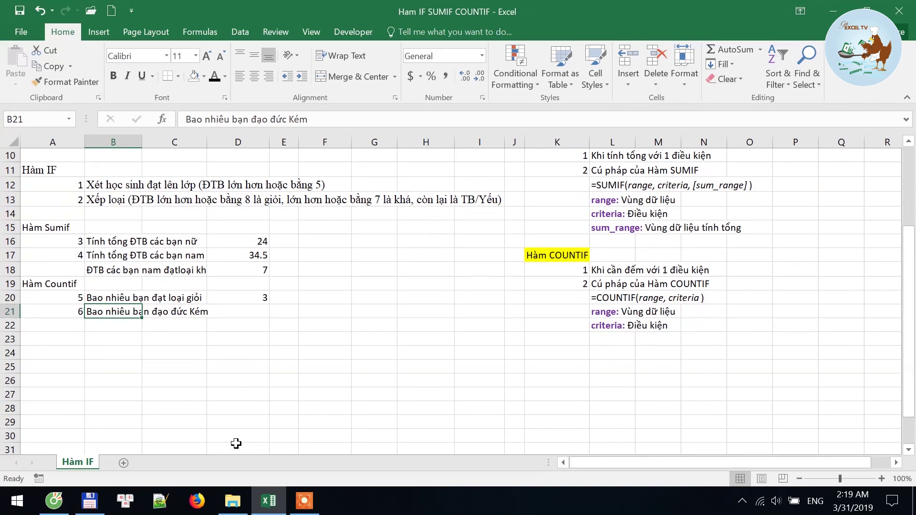
scroll(173, 374, "up", 3)
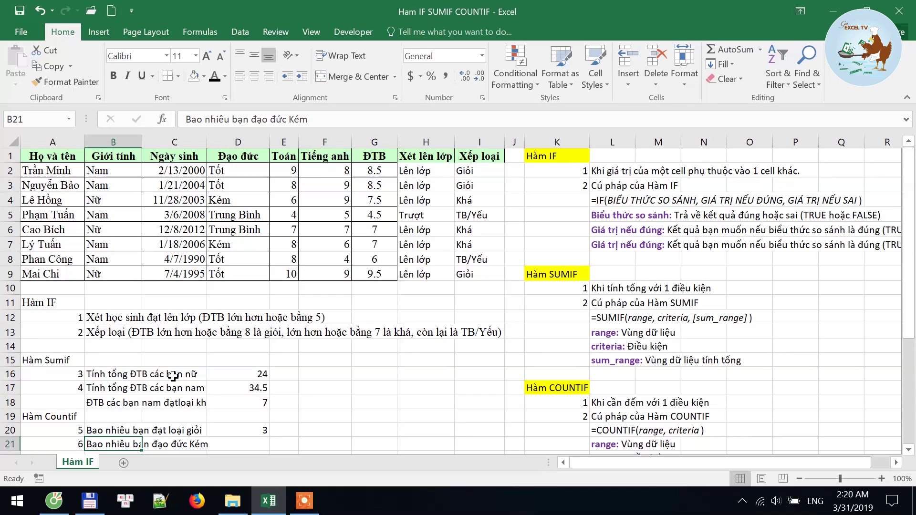
scroll(174, 377, "down", 1)
left_click(236, 404)
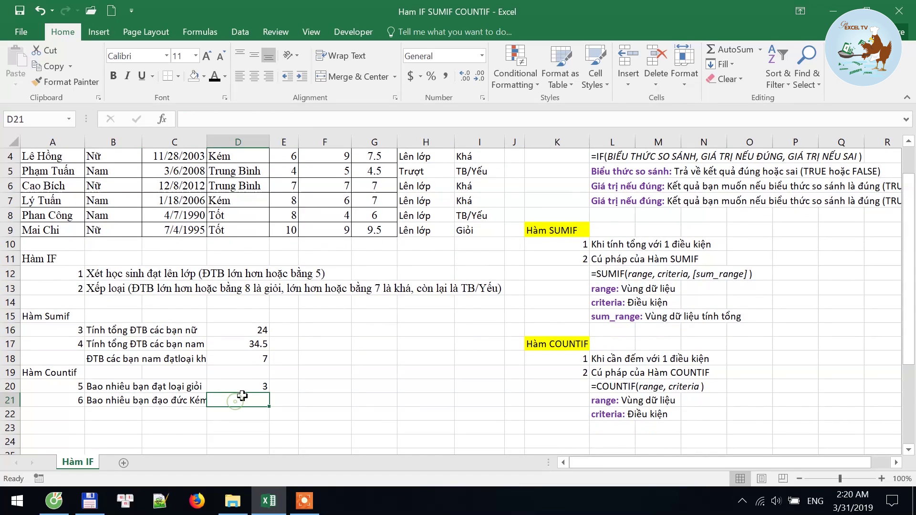
scroll(241, 400, "up", 1)
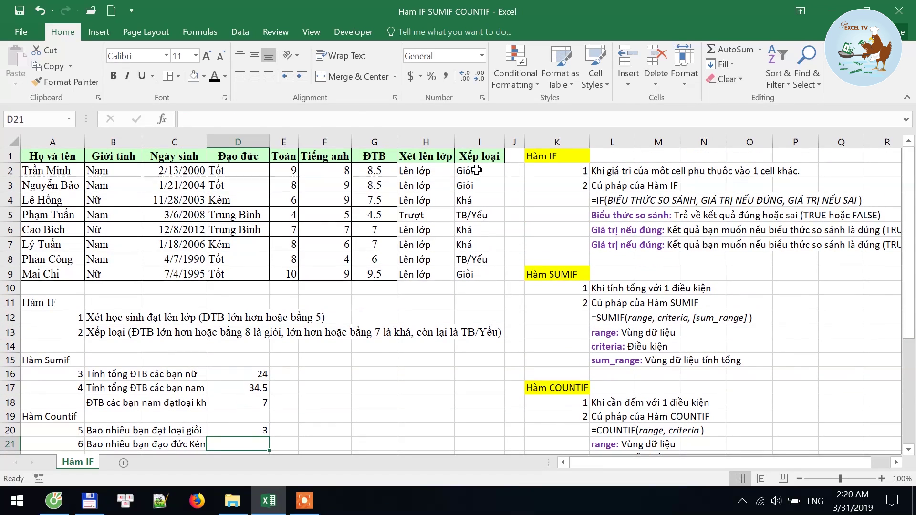
left_click_drag(475, 172, 470, 263)
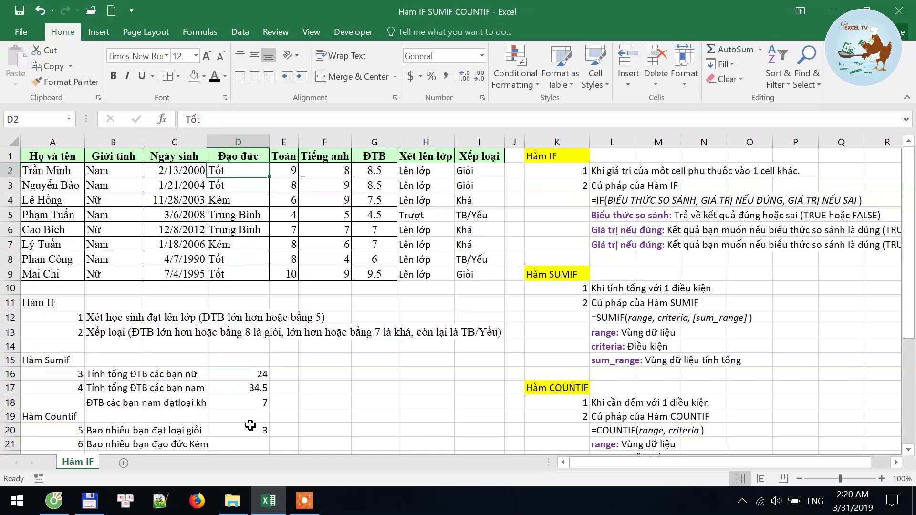
- Enter =COUNTIF(D2:D9,"Kém") in D21, returning 2
left_click(248, 443)
type("=count")
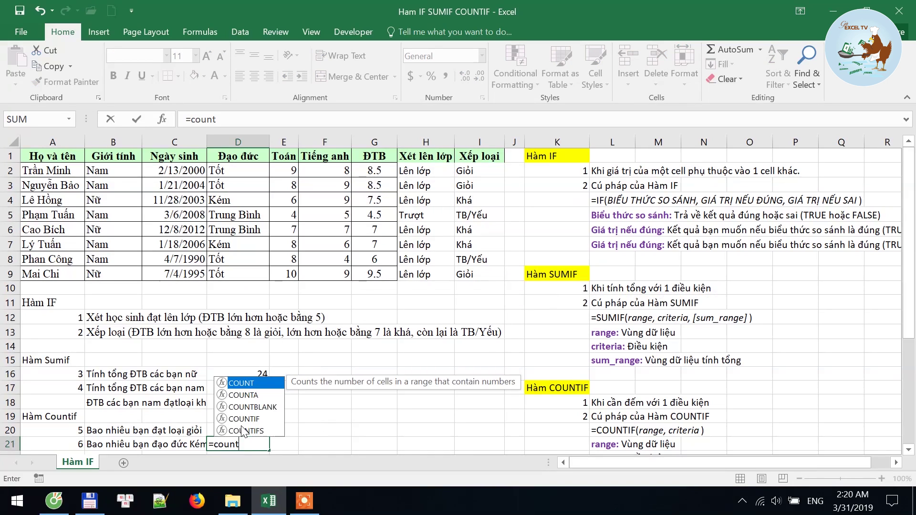
type("if")
key("Tab")
left_click_drag(235, 168, 248, 268)
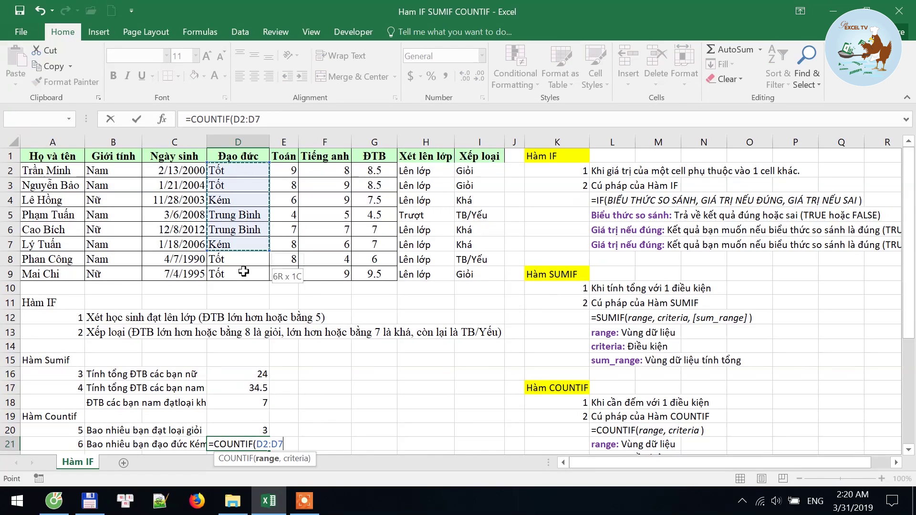
type(",\"")
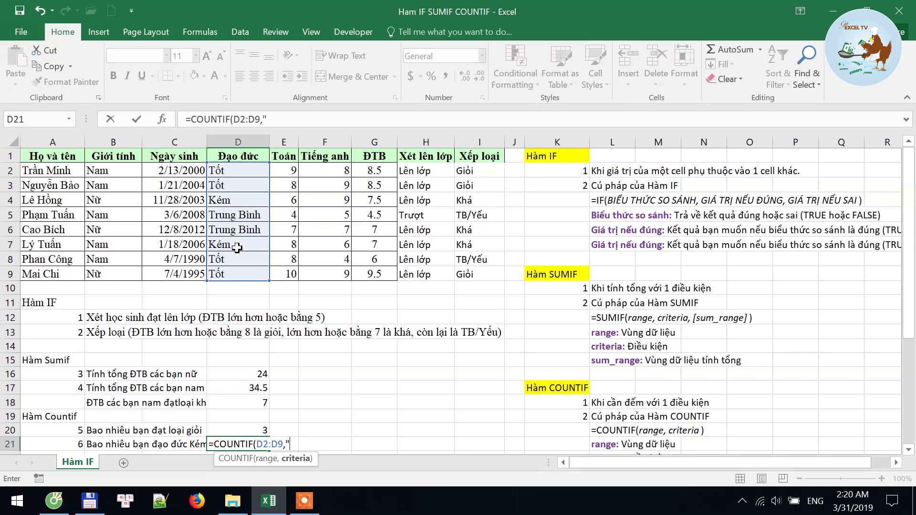
type("Kém\")")
key("Return")
key("Up")
- Verify the two Kém conduct entries in D4 and D7
scroll(230, 266, "down", 1)
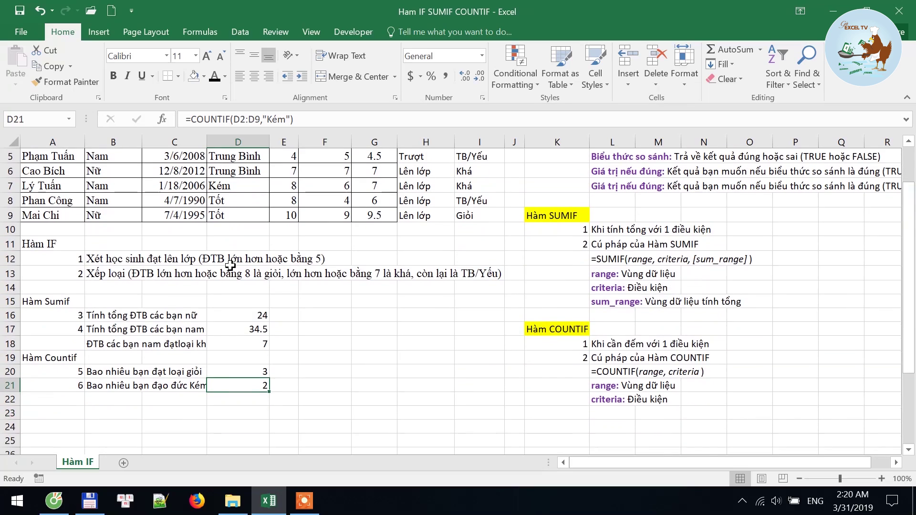
scroll(230, 266, "up", 1)
left_click(237, 186)
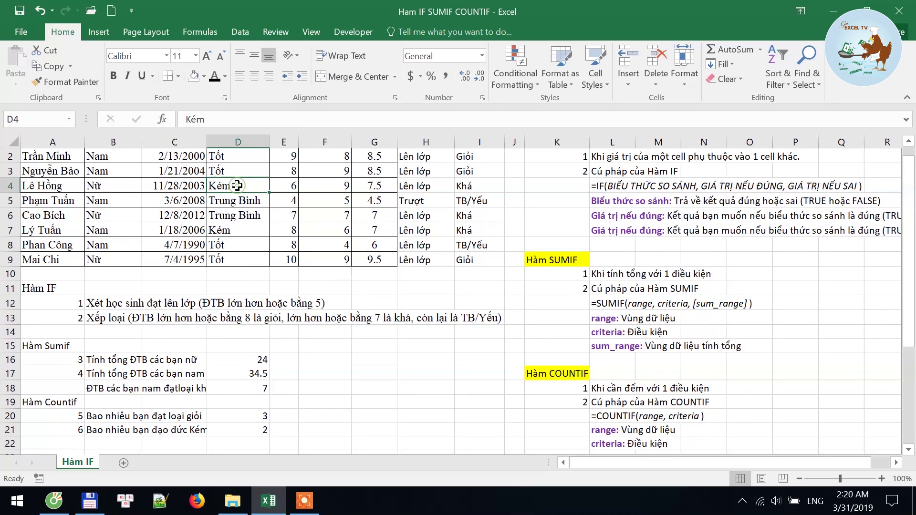
left_click(236, 230)
scroll(251, 353, "up", 1)
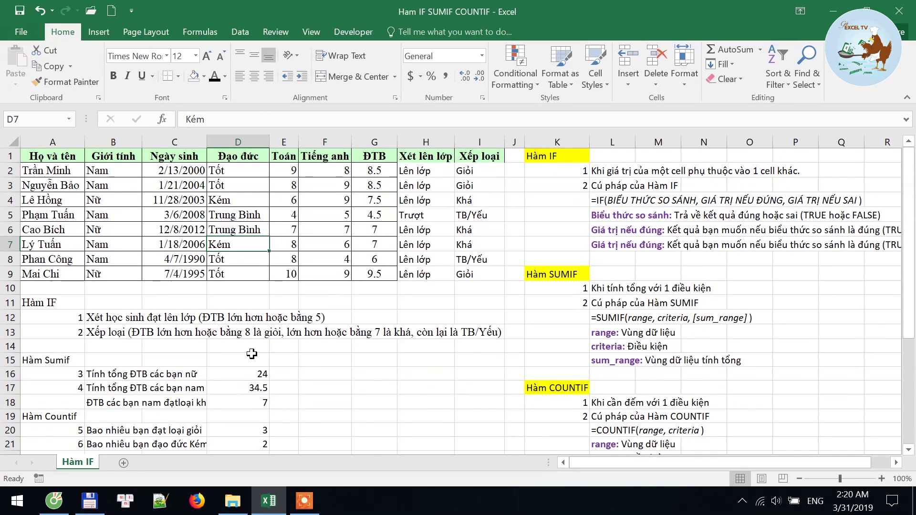
scroll(251, 353, "down", 2)
left_click(101, 372)
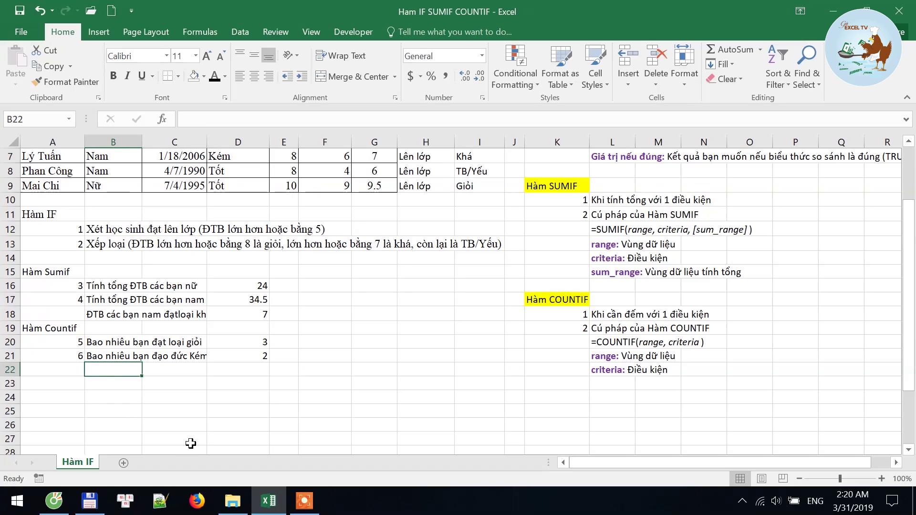
- Copy the question 5 text from B20
scroll(208, 378, "up", 2)
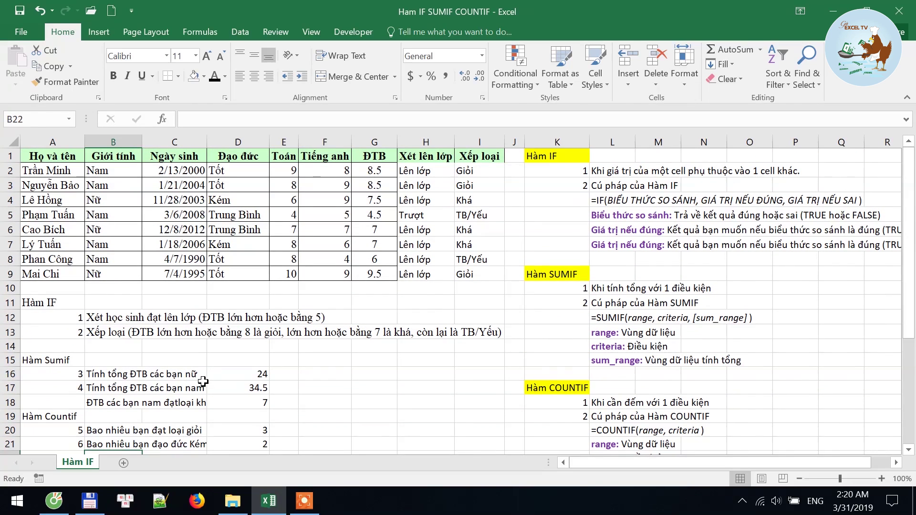
scroll(200, 391, "down", 1)
scroll(173, 419, "up", 1)
scroll(174, 418, "down", 2)
key("Up")
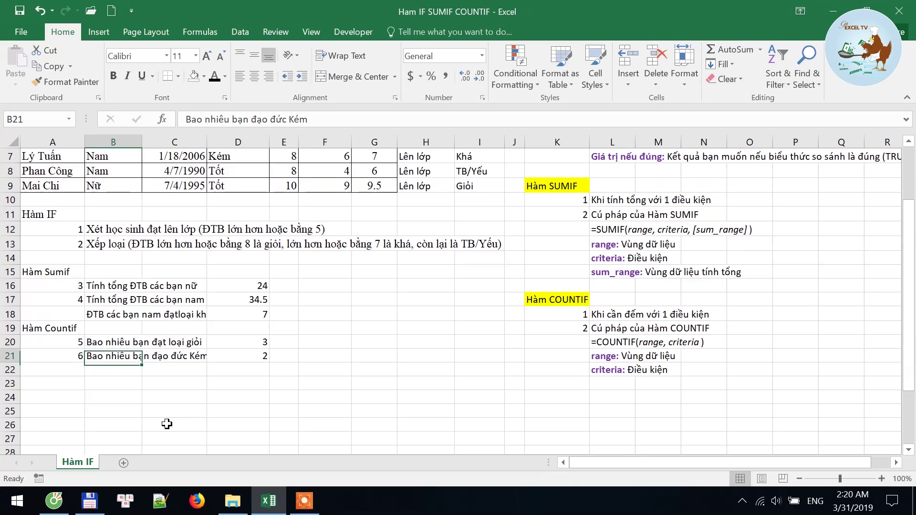
key("Up")
key("ctrl+c")
- Paste it into B22 and extend it to 'Bao nhiêu bạn đạt loại giỏi, đạo đức tốt'
key("Down")
key("Down")
key("ctrl+v")
key("F2")
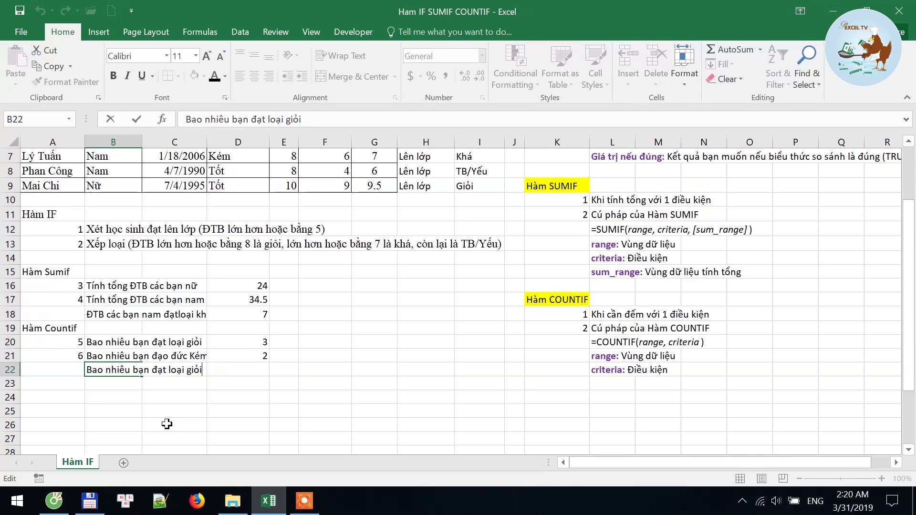
type(", đạo đức tốt")
key("Return")
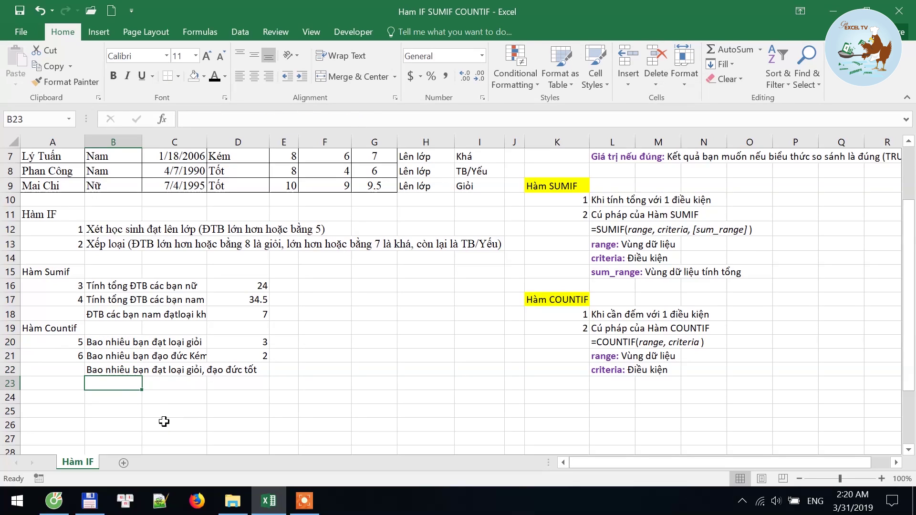
left_click(112, 373)
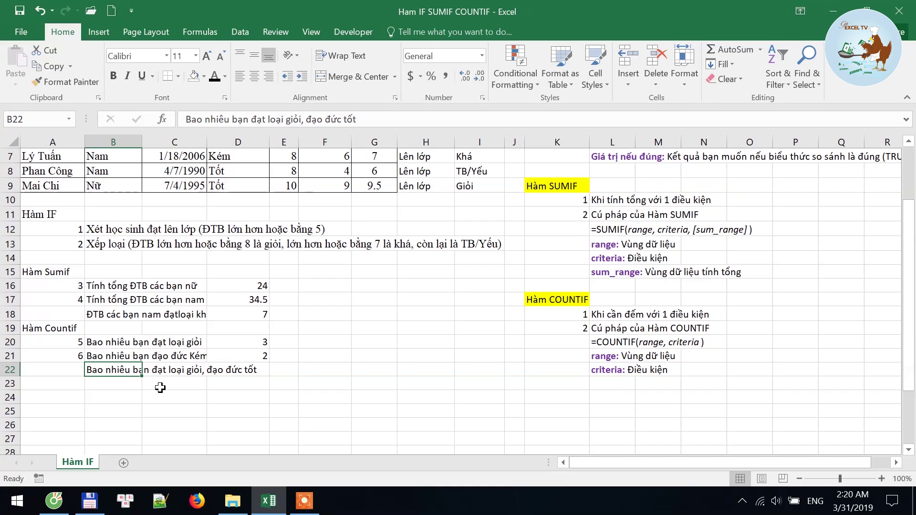
left_click(41, 332)
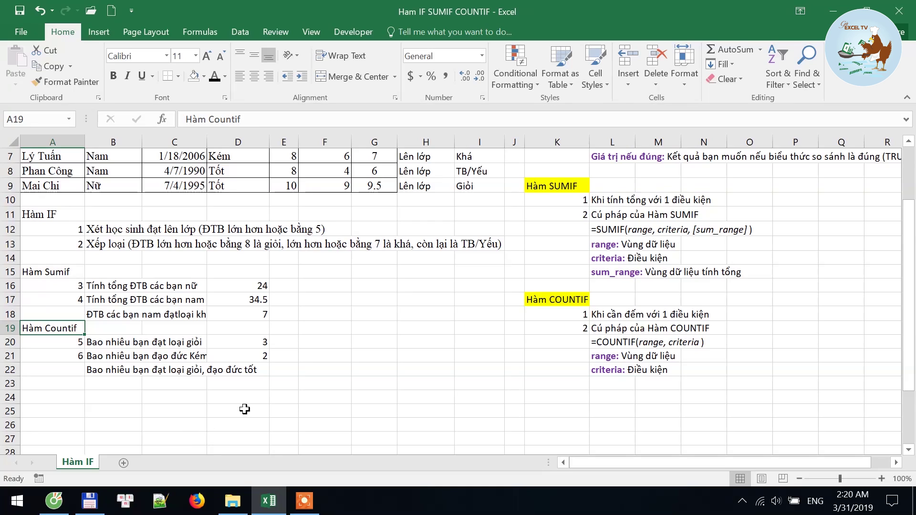
- Start a COUNTIFS formula in D22 with I2:I9,"Giỏi" as the first condition
left_click(252, 366)
type("=c")
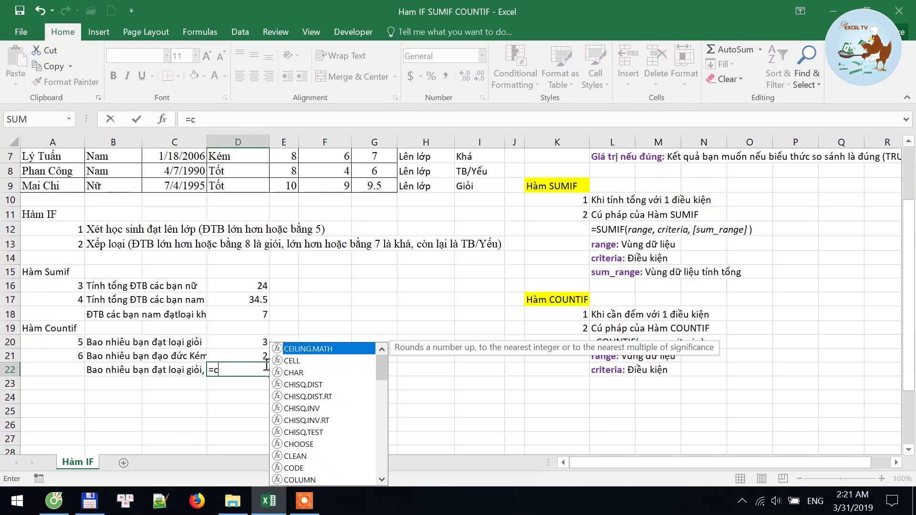
type("ountìfs")
key("Tab")
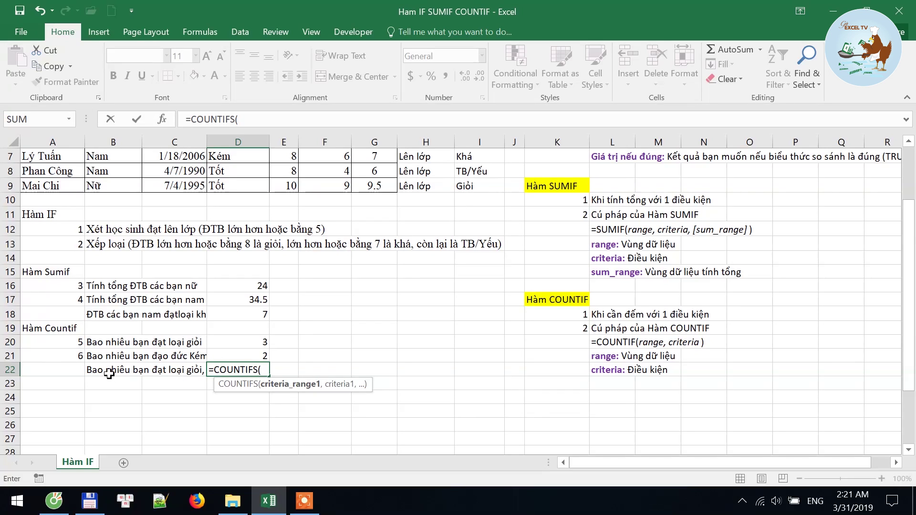
scroll(197, 375, "up", 1)
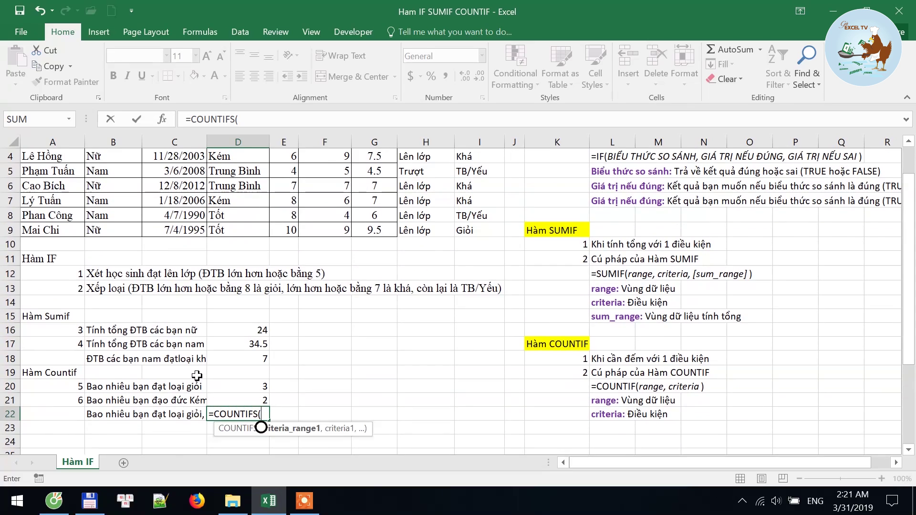
scroll(197, 376, "up", 1)
left_click_drag(475, 171, 472, 273)
type(",\"")
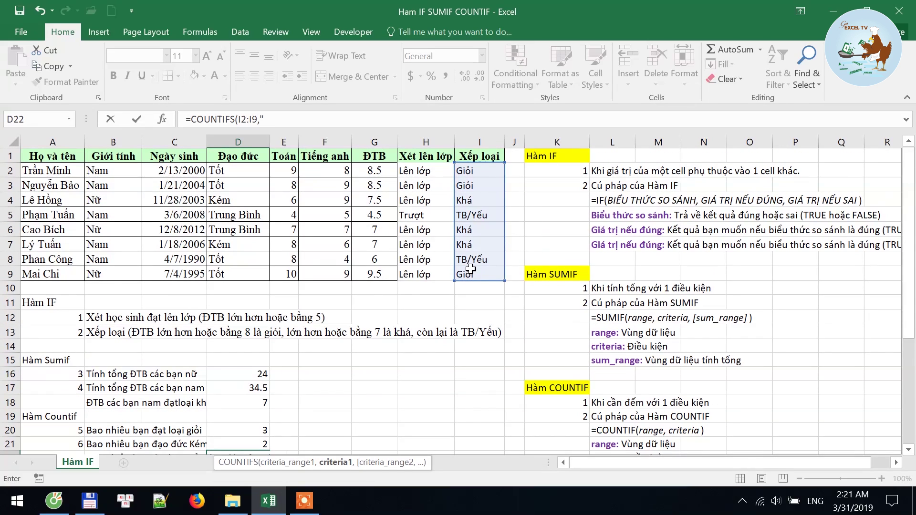
type("Giỏi\"")
type(",")
- Add D2:D9,"Tốt" as the second condition and commit, giving 3
scroll(546, 274, "down", 1)
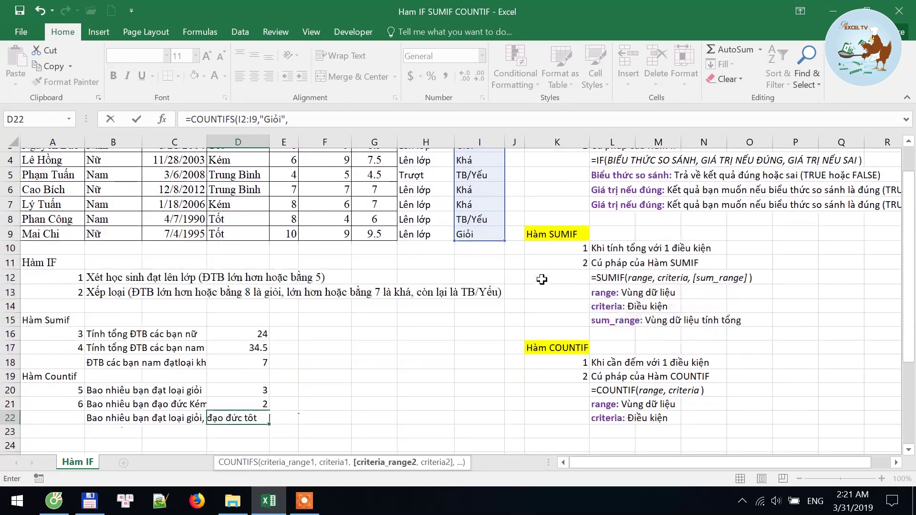
scroll(191, 348, "down", 1)
scroll(359, 300, "up", 1)
scroll(334, 300, "up", 1)
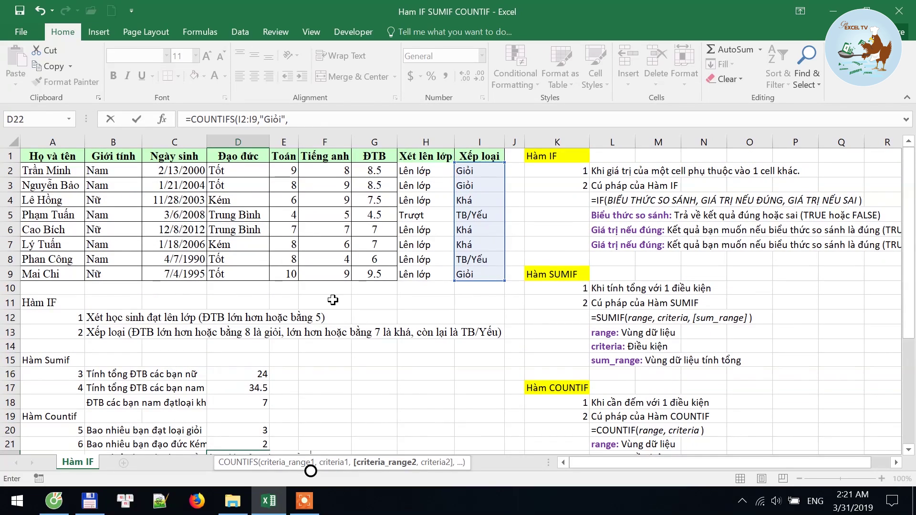
left_click_drag(236, 175, 237, 275)
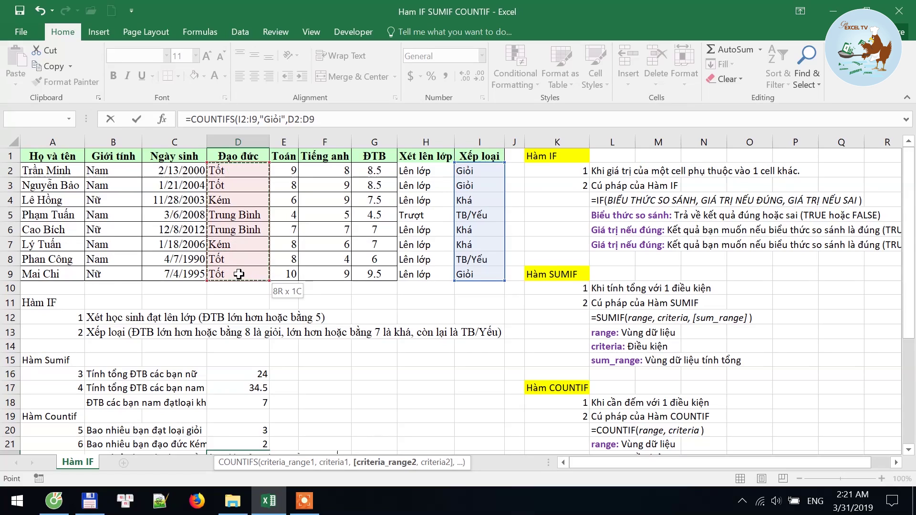
type(",\"T")
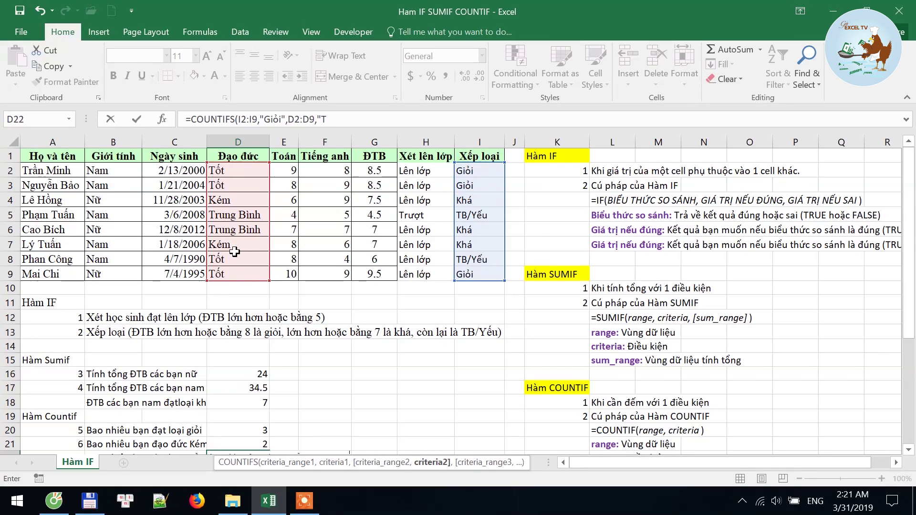
type("ốt")
key("ctrl+Return")
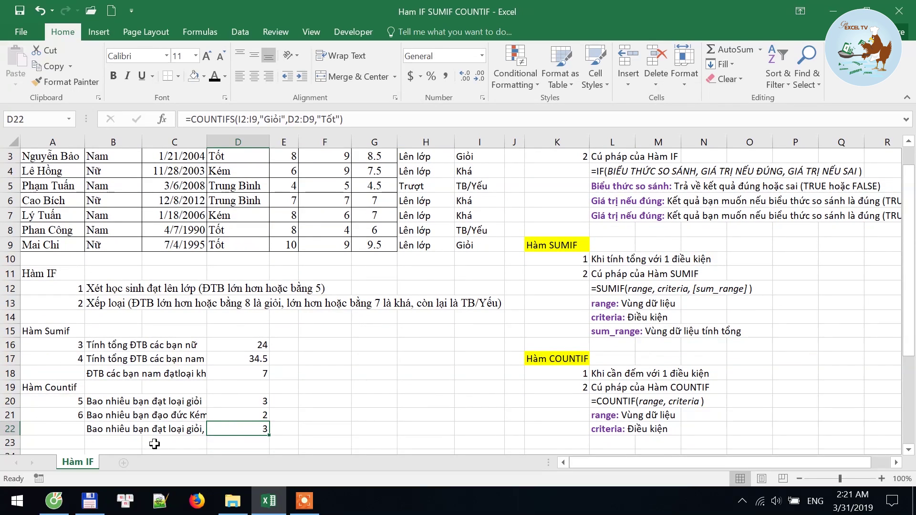
scroll(140, 434, "up", 1)
- Inspect the grades in I2, I3 and I9 and the conduct values in D2 and D3
left_click(473, 174)
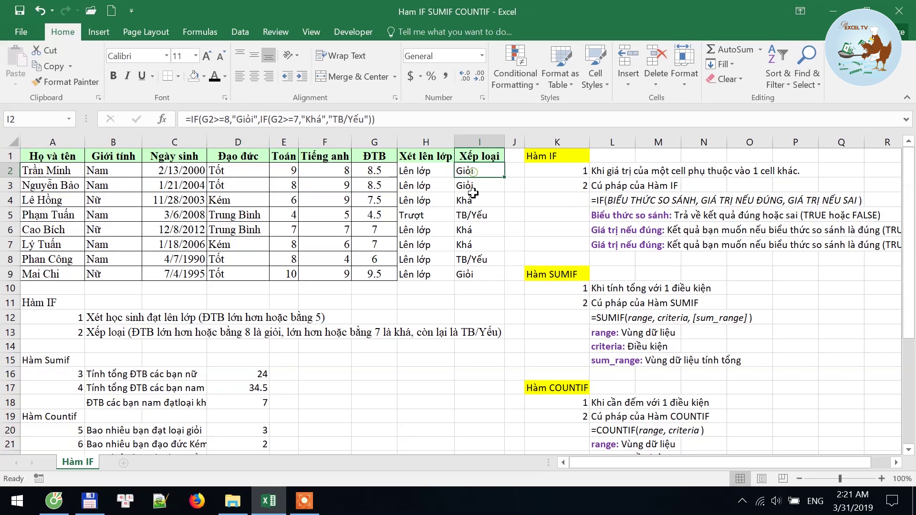
left_click(475, 186)
left_click(466, 275)
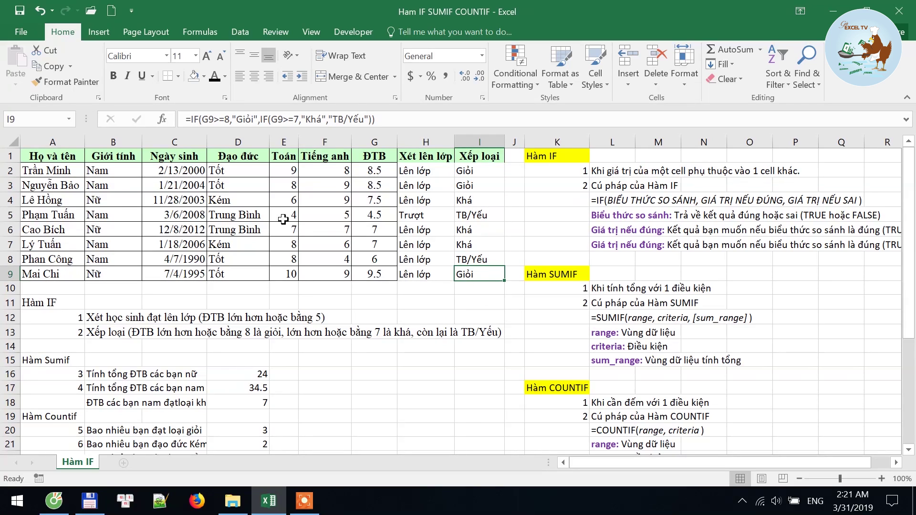
left_click(250, 173)
left_click(246, 186)
type("Khá")
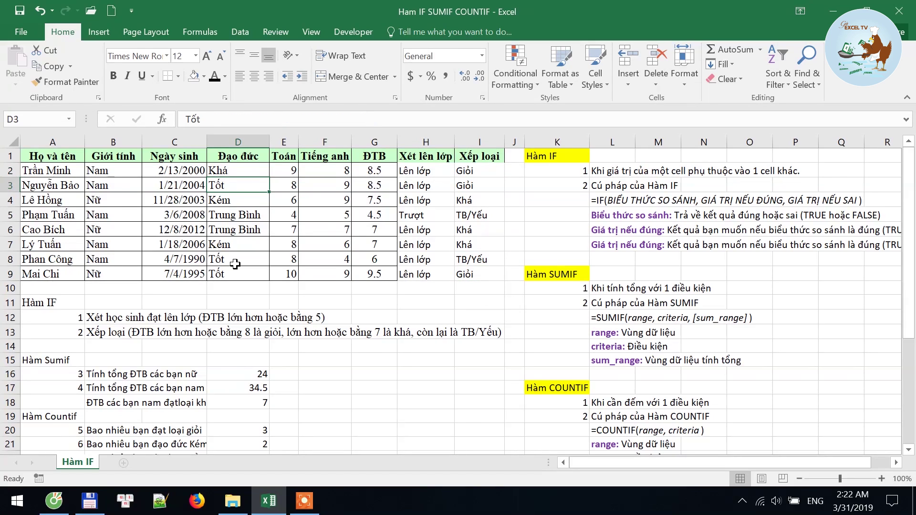
scroll(239, 261, "down", 3)
- Review D22's count of 2 alongside the questions in B20, B22 and D20's COUNTIF
left_click(236, 329)
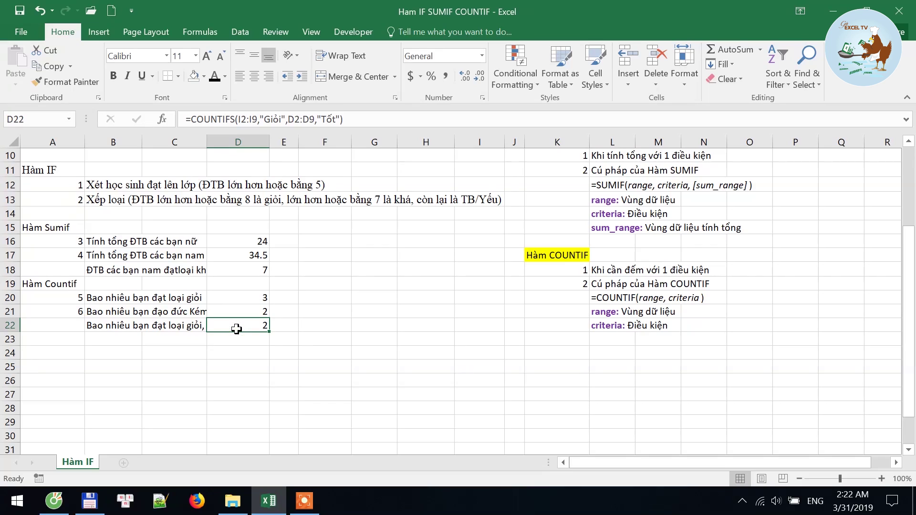
left_click(108, 299)
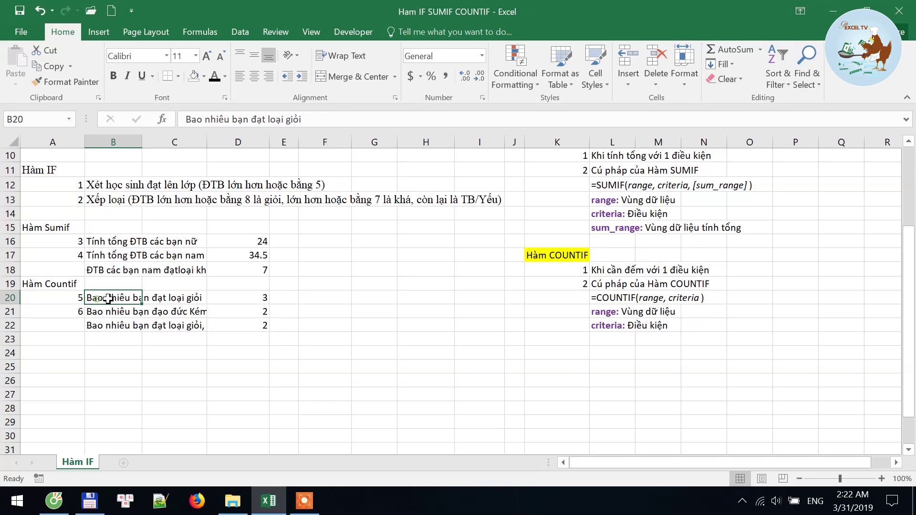
left_click(254, 297)
left_click(99, 323)
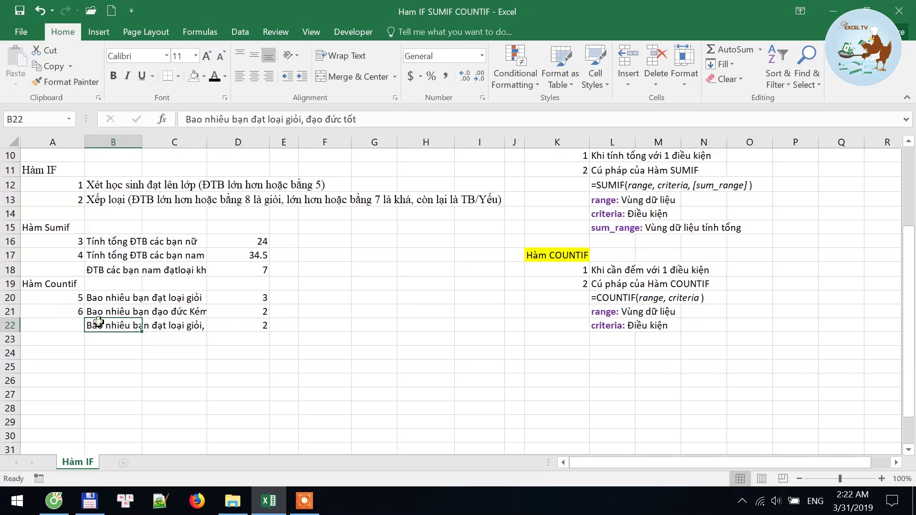
left_click(241, 330)
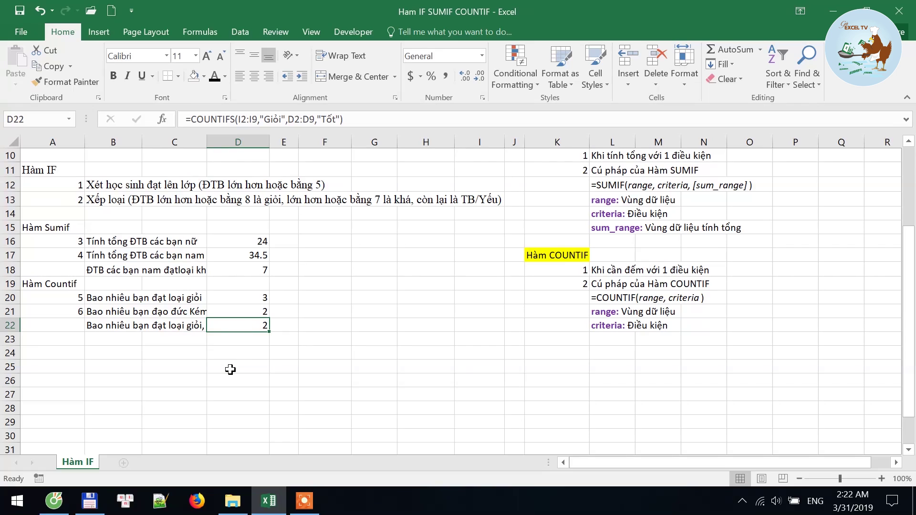
left_click(62, 284)
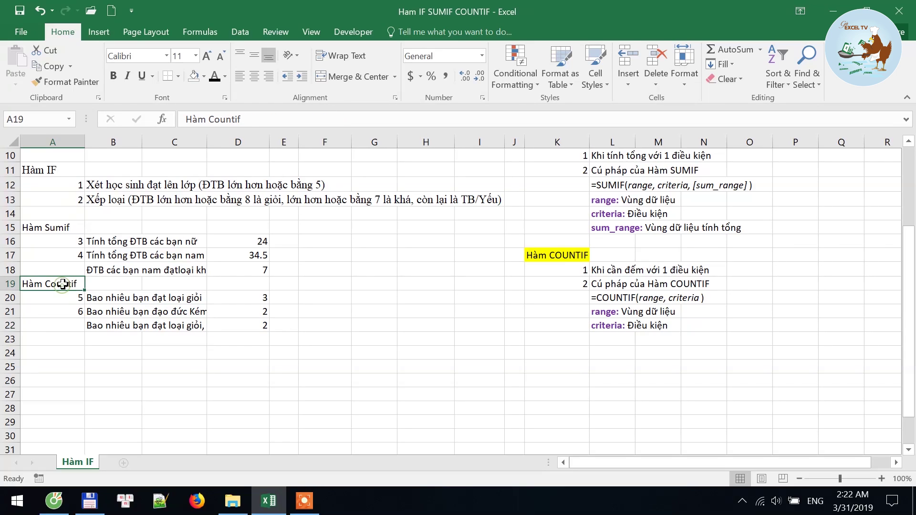
left_click(151, 323)
left_click(125, 326)
scroll(136, 332, "up", 2)
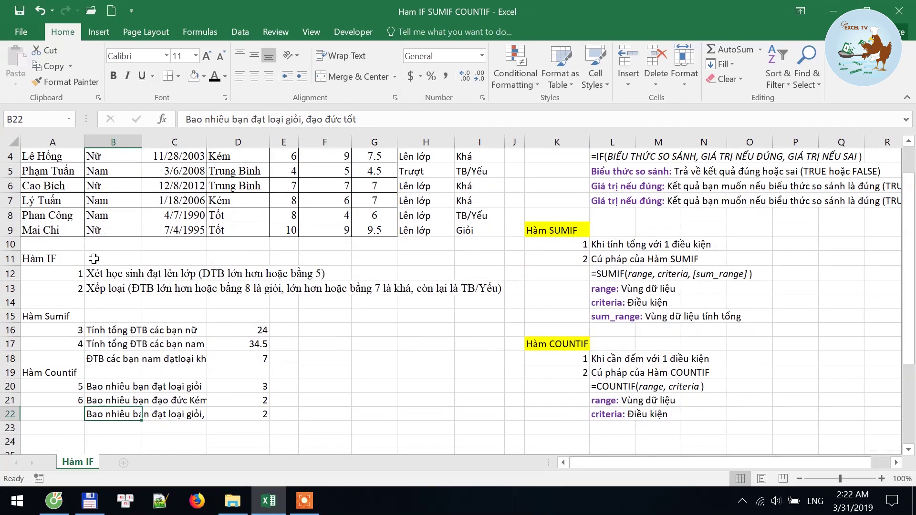
scroll(98, 241, "up", 1)
scroll(96, 200, "up", 1)
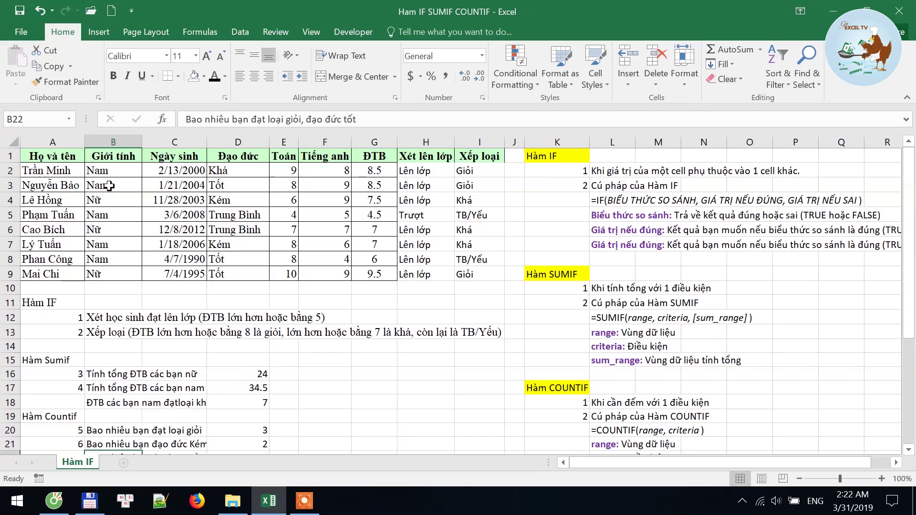
scroll(250, 439, "down", 2)
scroll(248, 381, "down", 1)
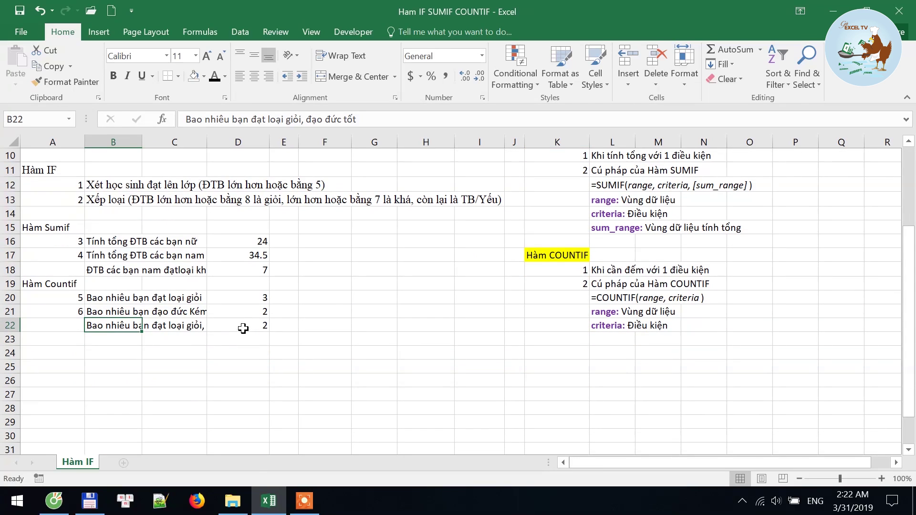
- Add the third condition B2:B9,"Nam" to D22's COUNTIFS, so it returns 1
double_click(245, 324)
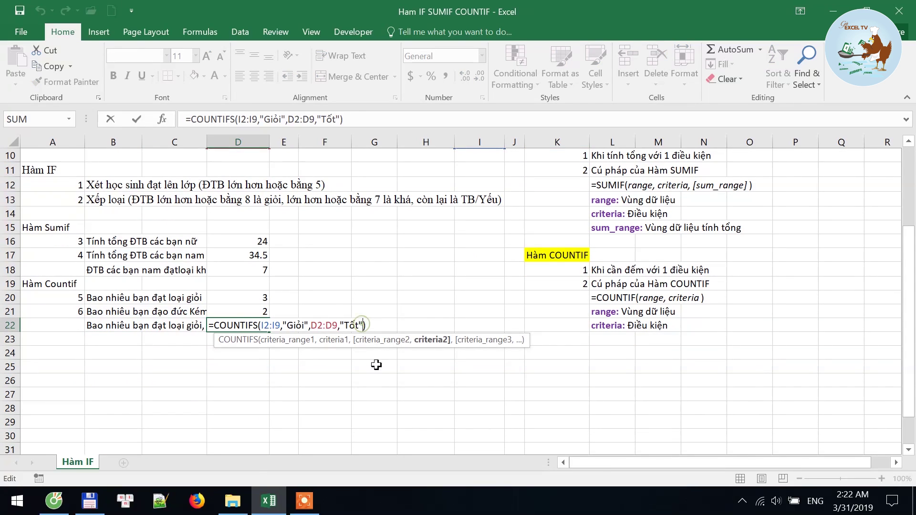
type(",")
scroll(365, 383, "up", 1)
scroll(145, 248, "up", 2)
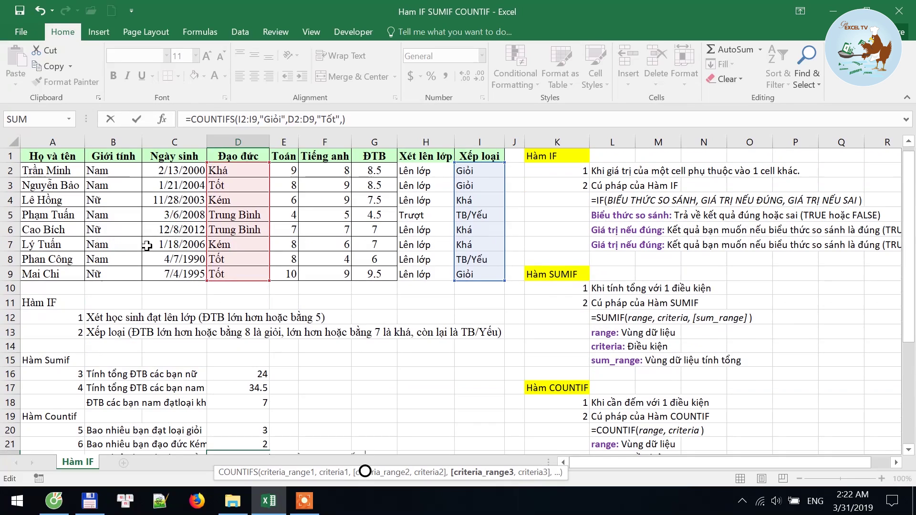
left_click(107, 177)
scroll(105, 224, "up", 1)
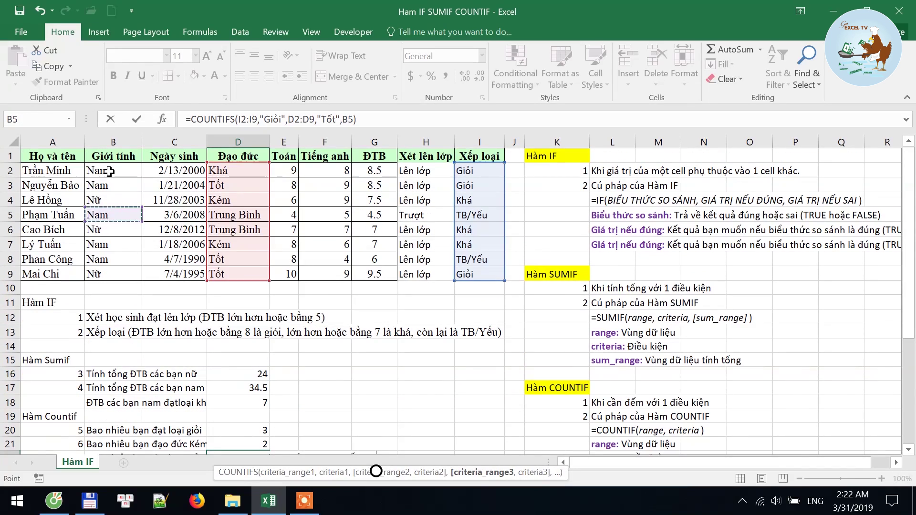
left_click_drag(113, 170, 100, 274)
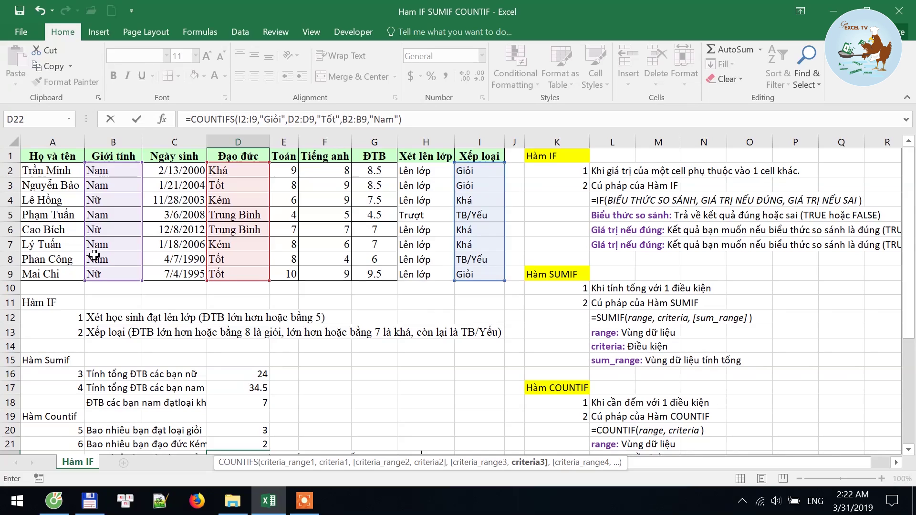
type(")")
key("Return")
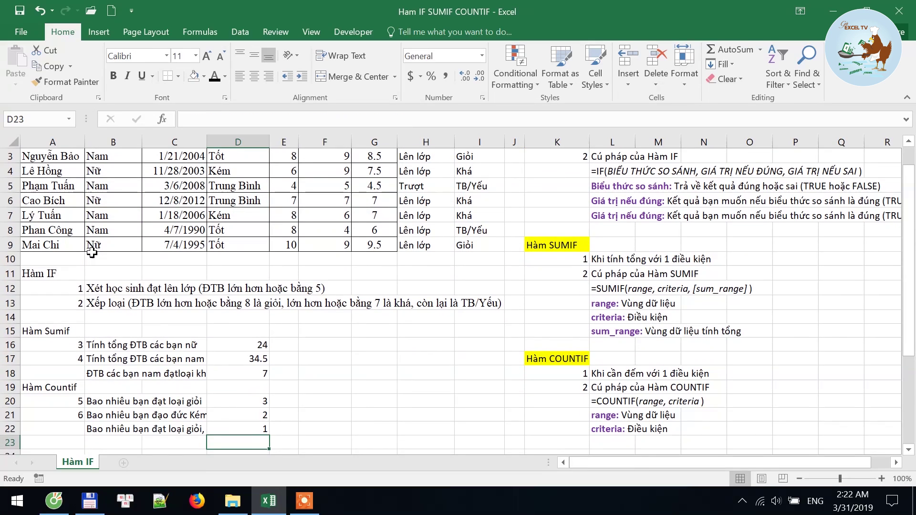
left_click(260, 435)
scroll(407, 271, "up", 1)
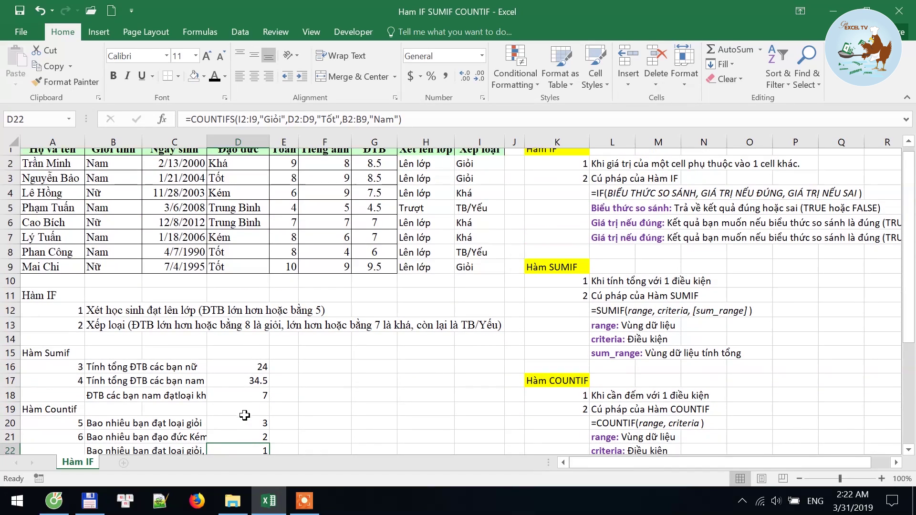
scroll(407, 271, "down", 1)
scroll(407, 271, "up", 1)
left_click(480, 170)
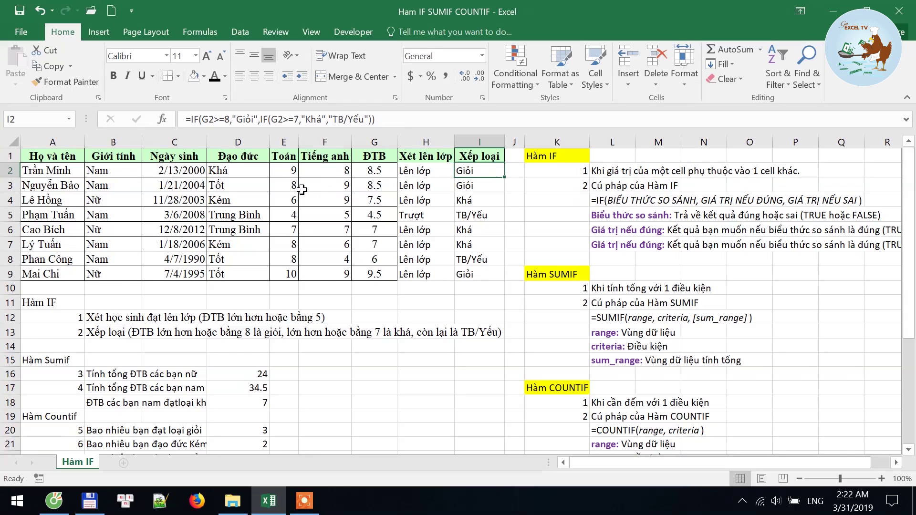
left_click(235, 187)
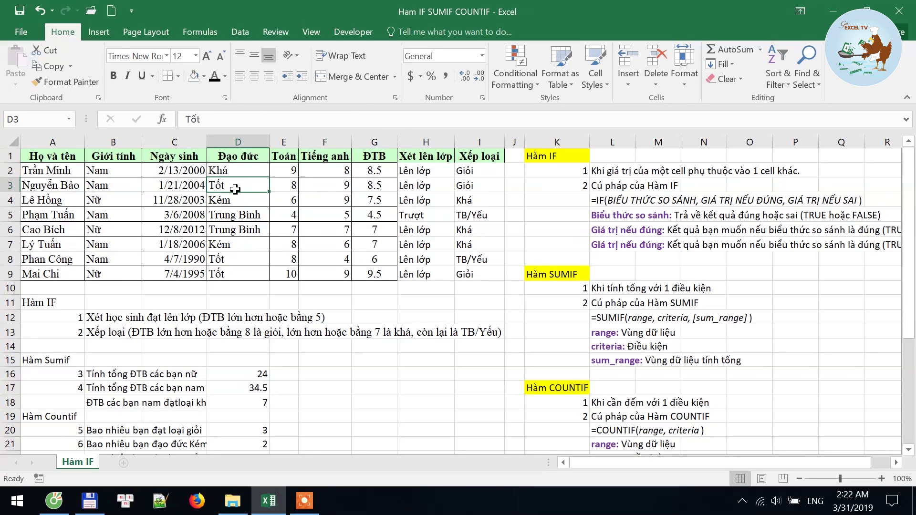
left_click_drag(48, 186, 480, 186)
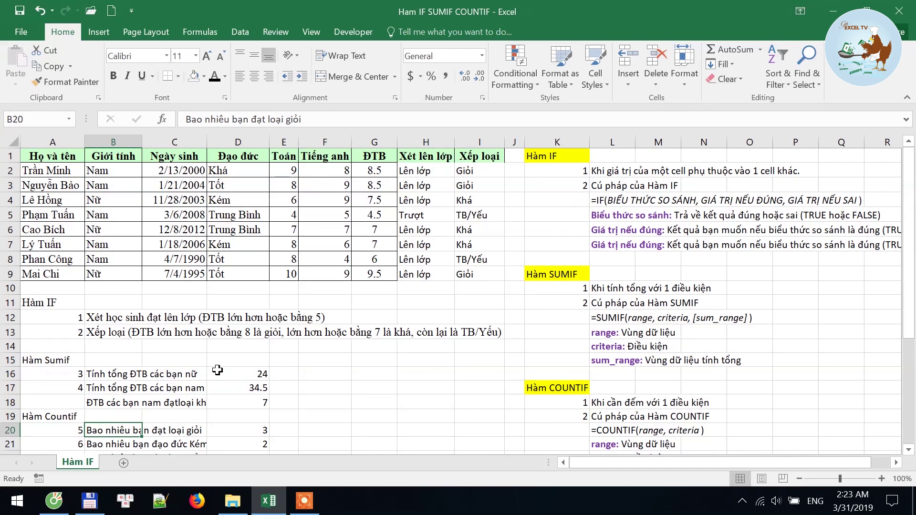
left_click(61, 415)
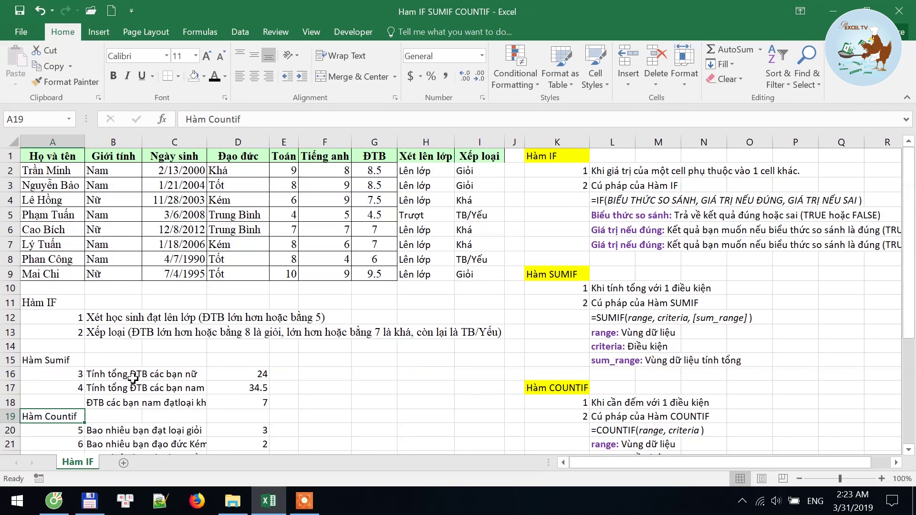
left_click(45, 361)
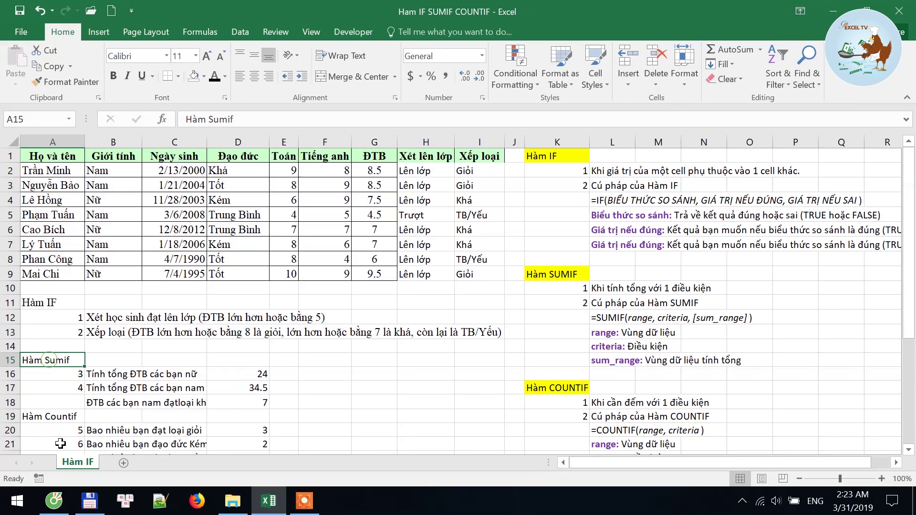
left_click(42, 418)
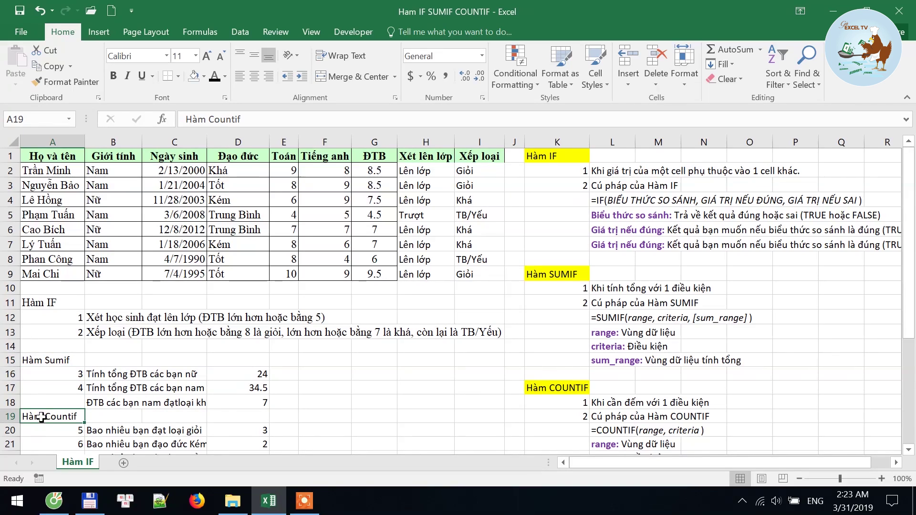
left_click(251, 377)
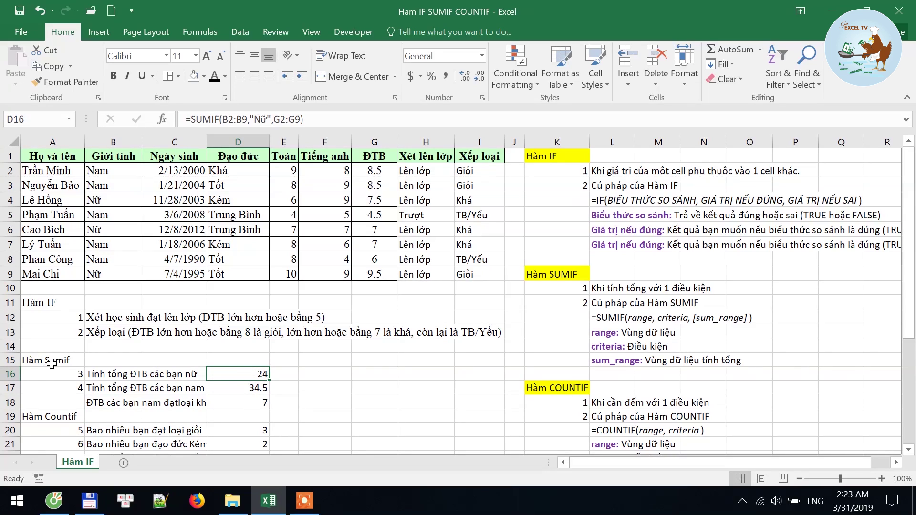
left_click(324, 376)
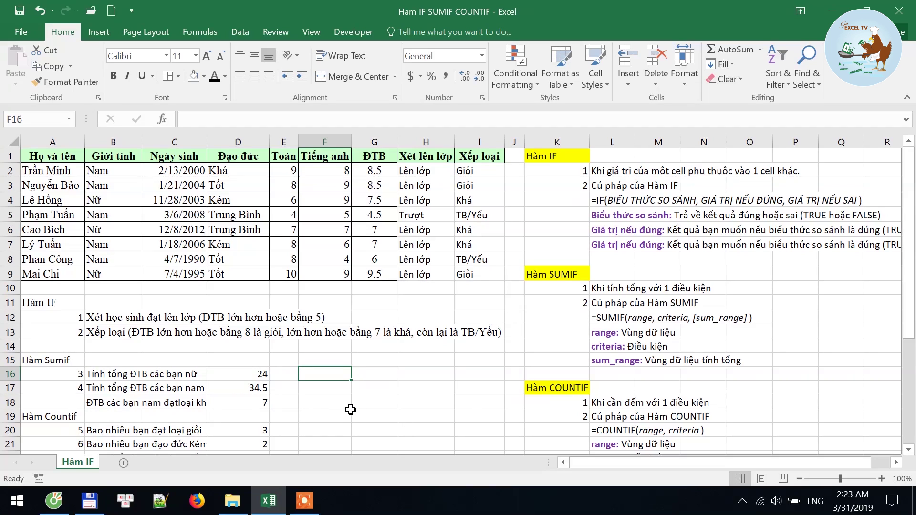
- Enter =SUMIFS(G2:G9,B2:B9,"Nữ") in F16, giving 24, and compare it with D16's SUMIF
type("=")
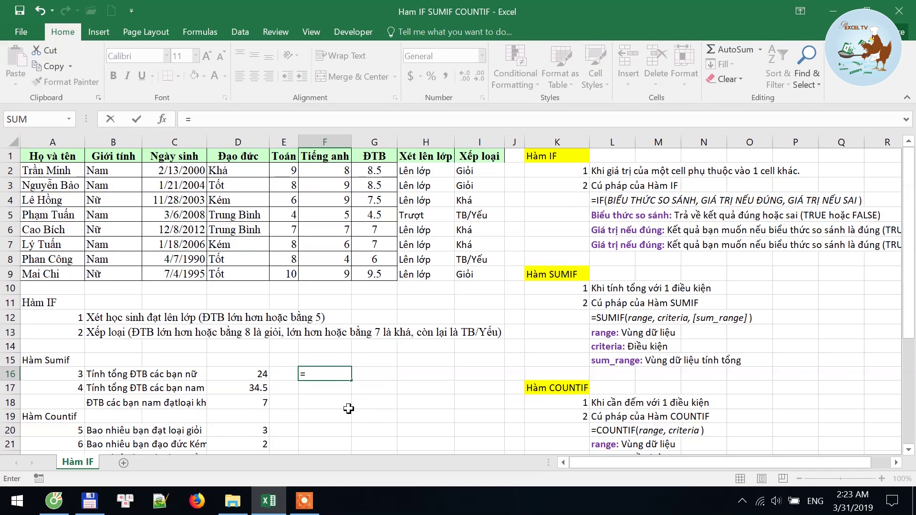
type("sumifs")
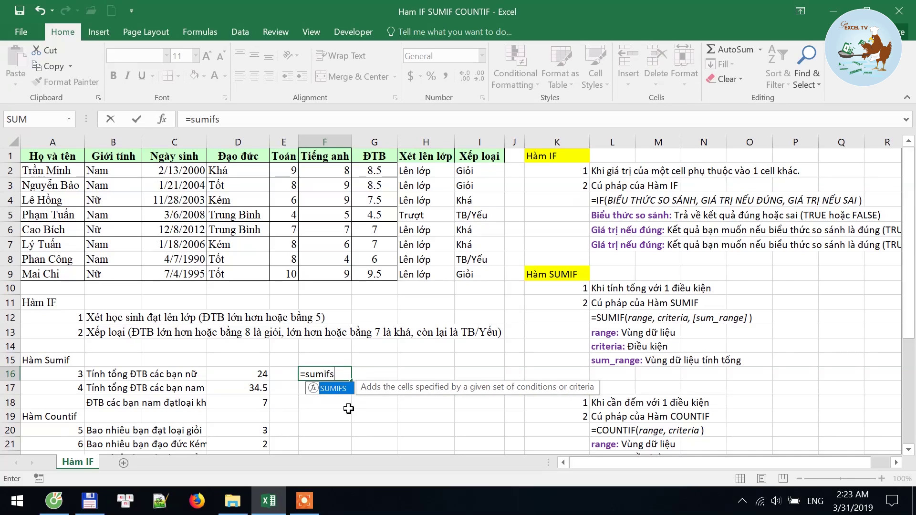
double_click(346, 400)
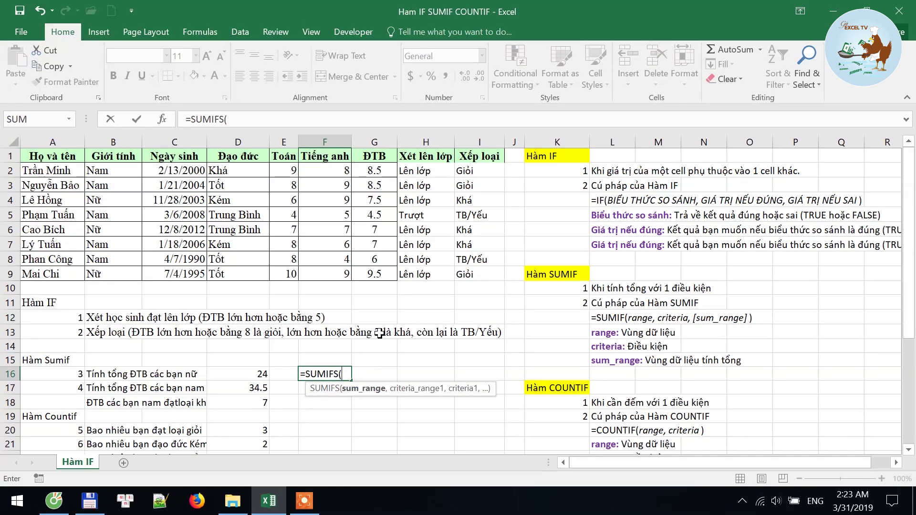
left_click_drag(376, 170, 380, 276)
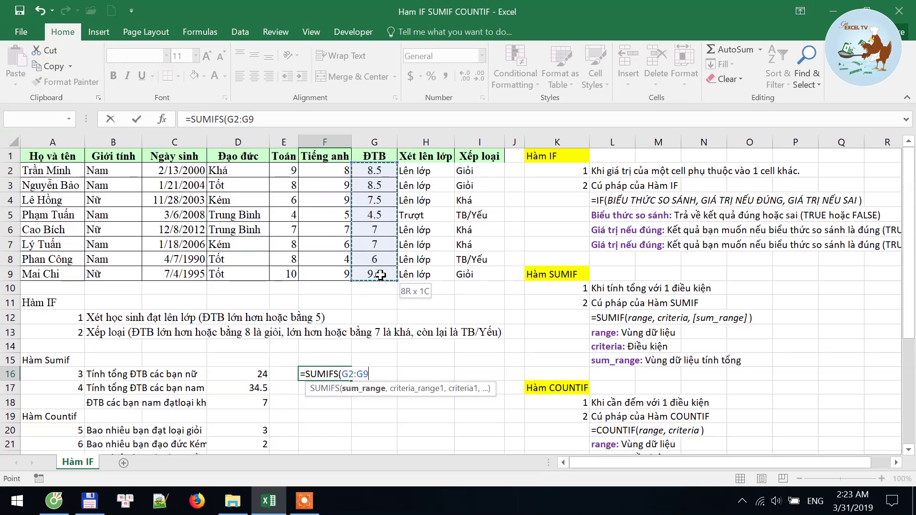
type(",")
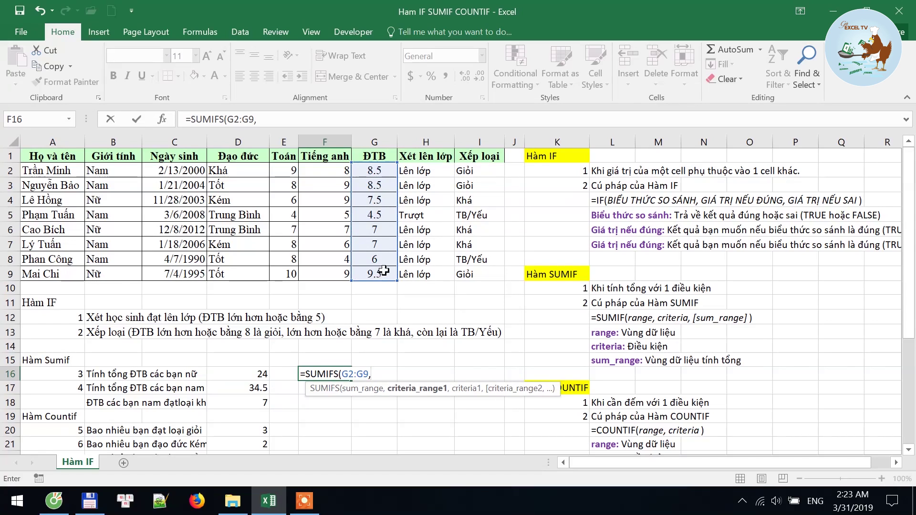
left_click(119, 172)
left_click_drag(111, 203, 118, 272)
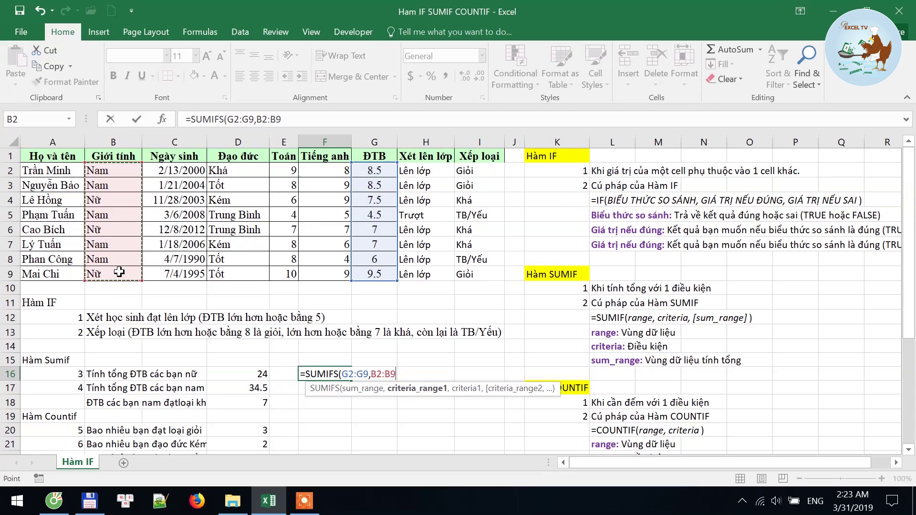
type(",\"N")
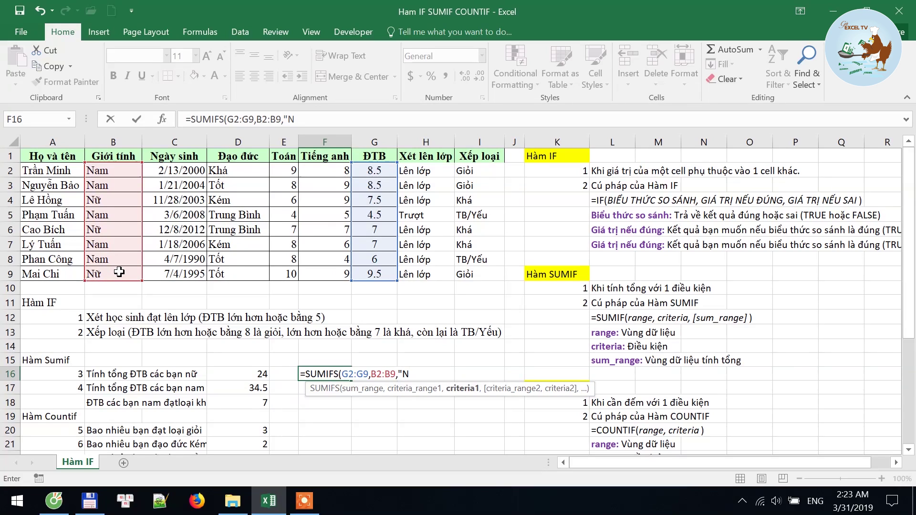
type("ữ\")")
key("Return")
left_click(323, 373)
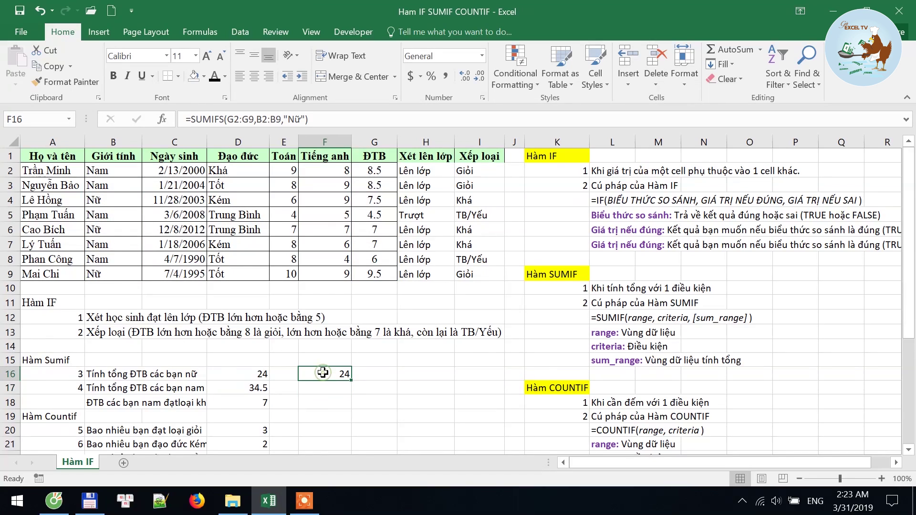
left_click(252, 377)
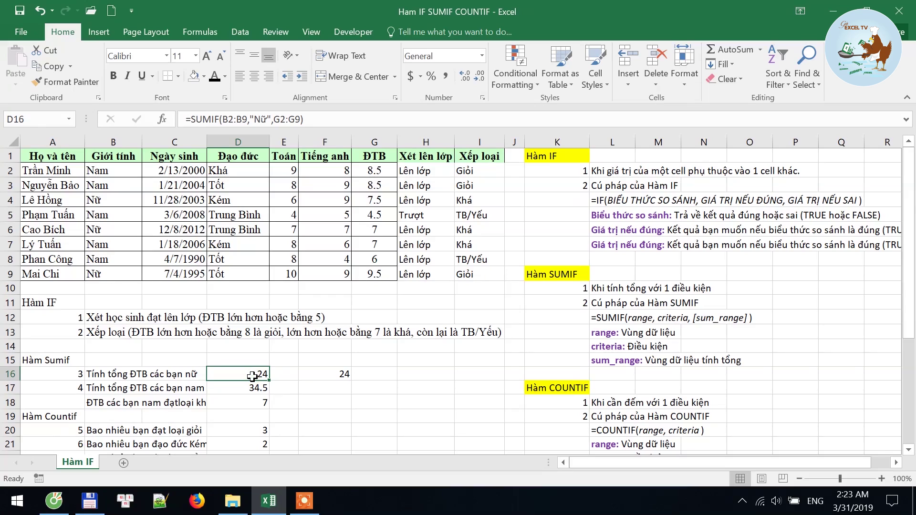
left_click(334, 375)
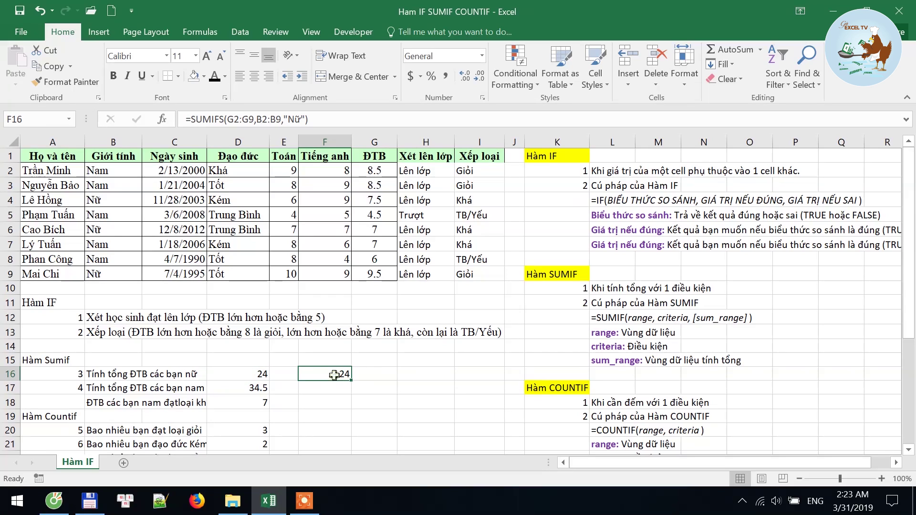
left_click(231, 373)
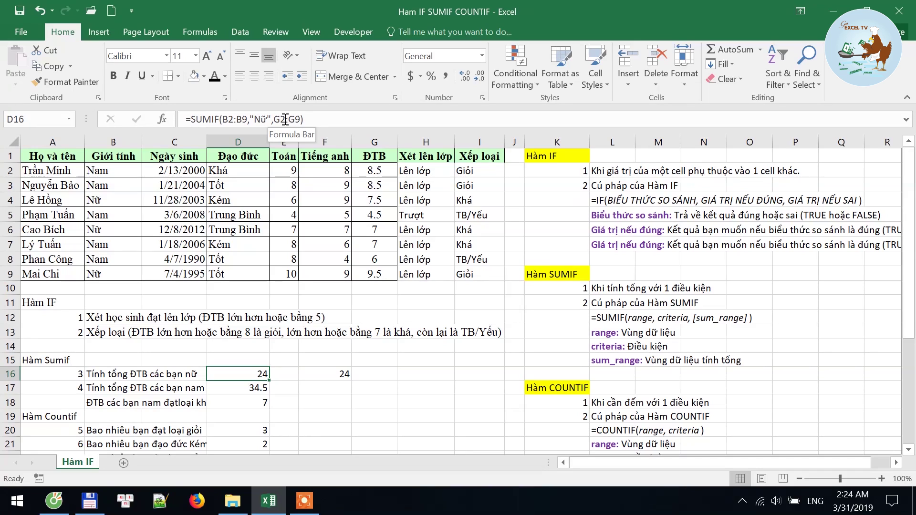
left_click(337, 375)
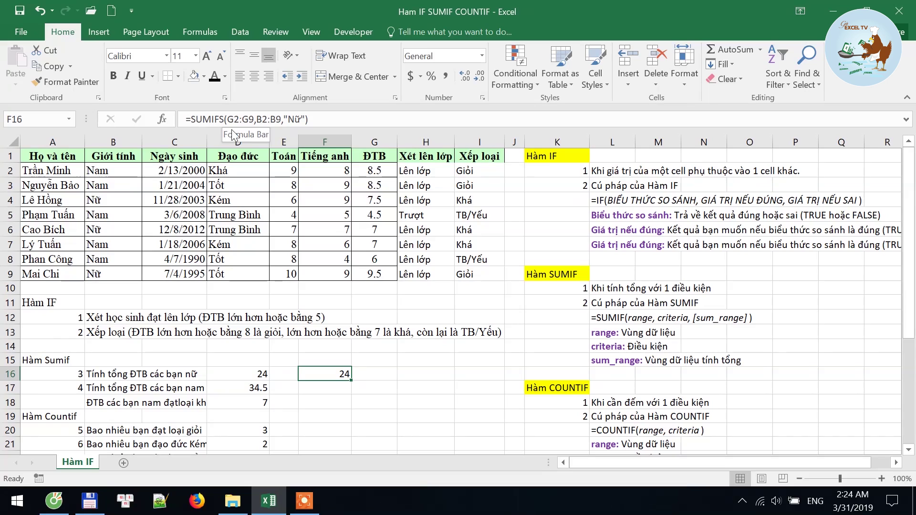
left_click(50, 360)
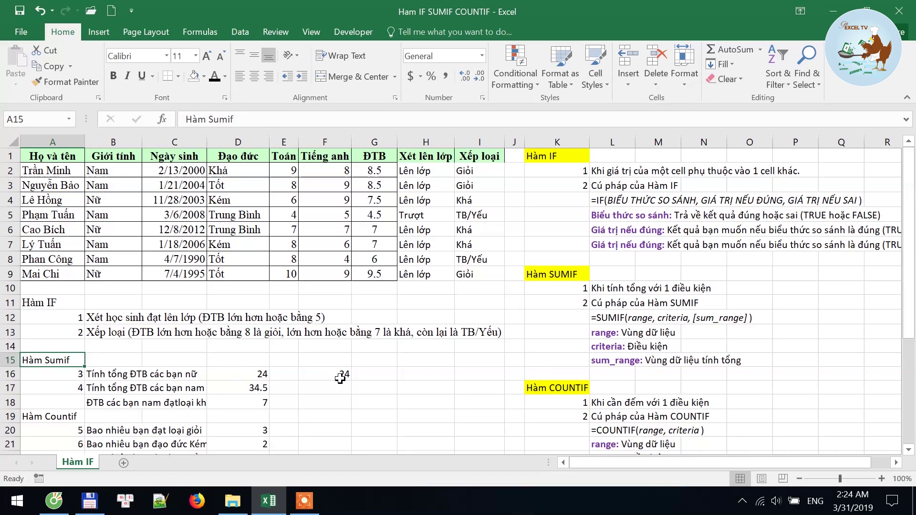
left_click_drag(340, 374, 73, 378)
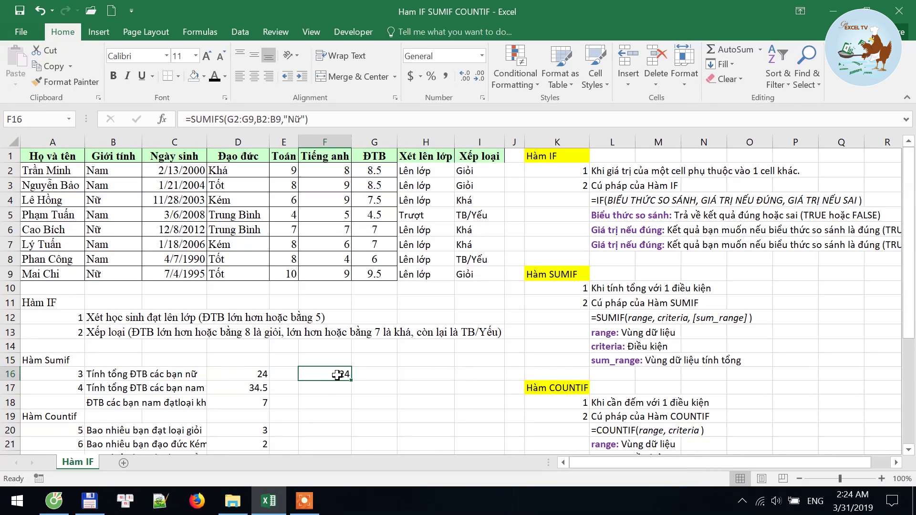
left_click(94, 376)
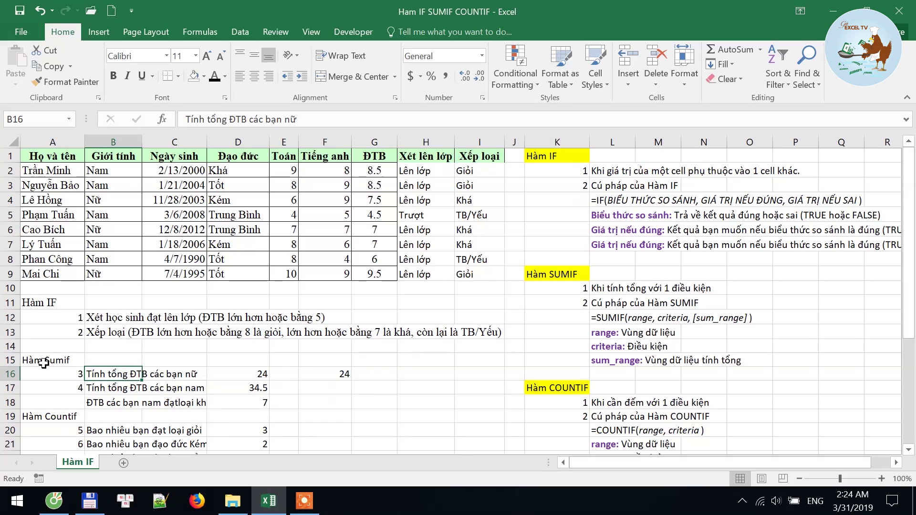
left_click(106, 389)
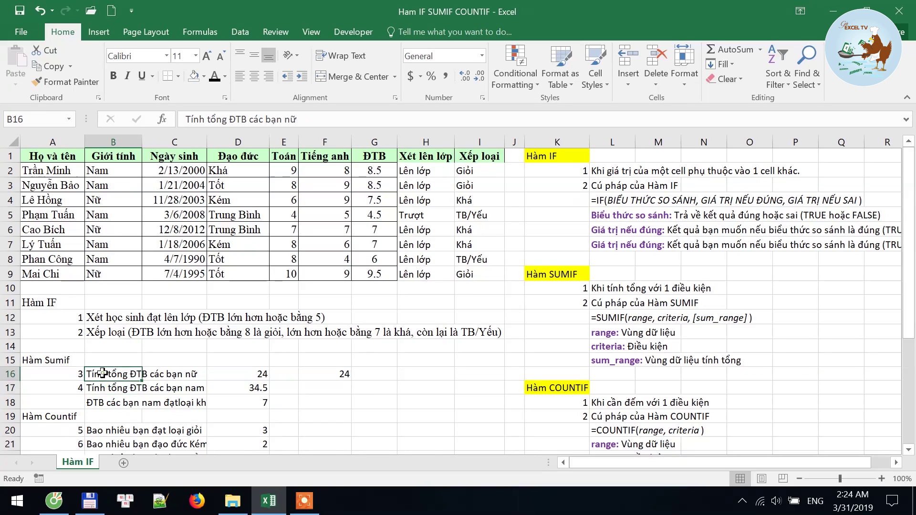
left_click(109, 405)
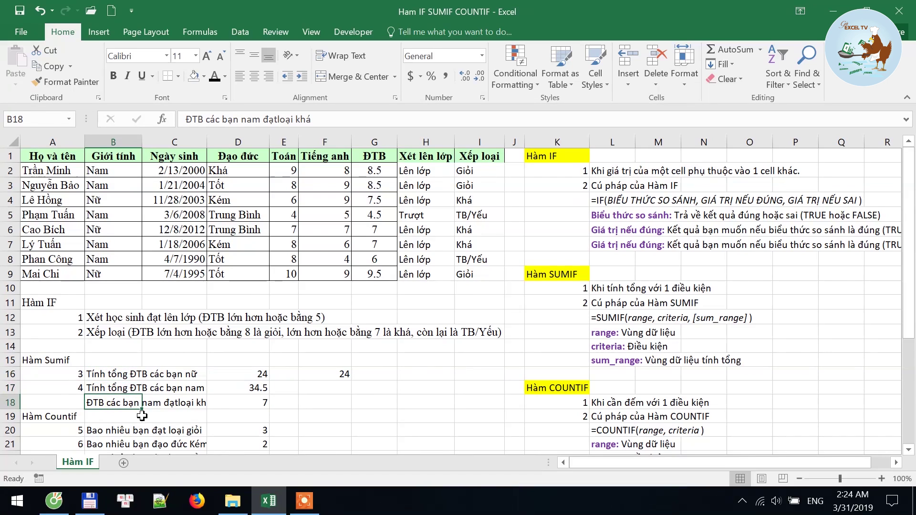
scroll(141, 416, "down", 2)
left_click_drag(89, 347, 104, 374)
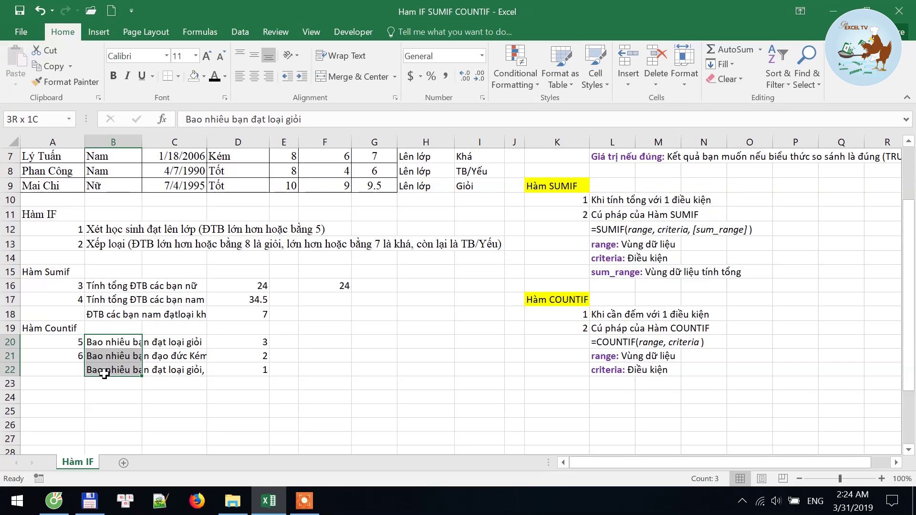
left_click(104, 373)
left_click(110, 342)
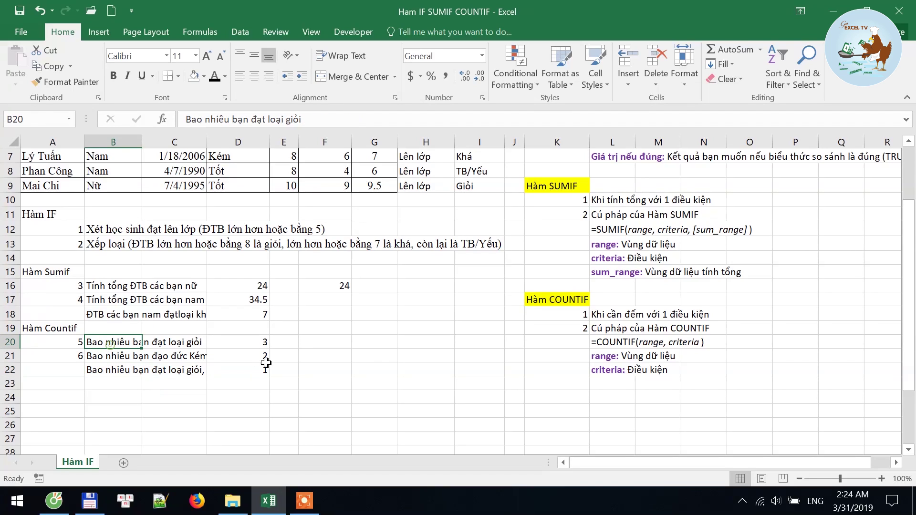
left_click(259, 342)
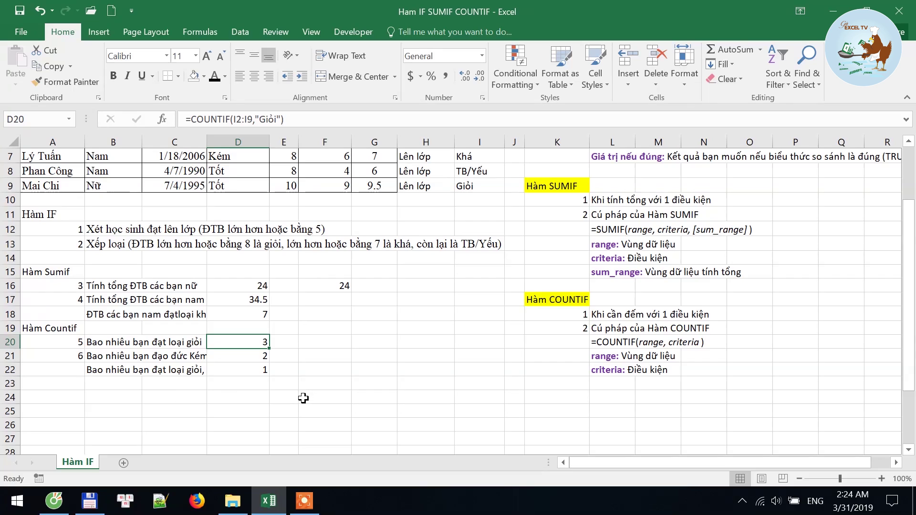
scroll(283, 374, "up", 2)
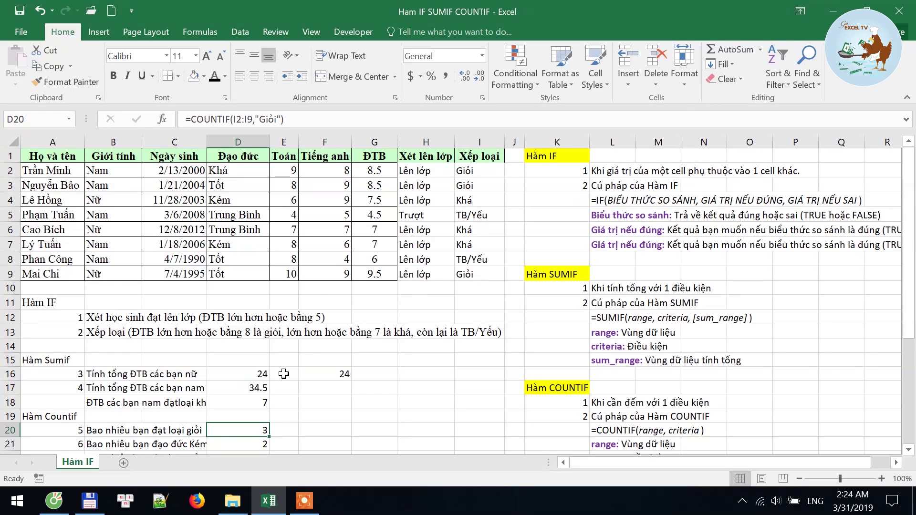
scroll(284, 373, "down", 1)
scroll(284, 373, "up", 1)
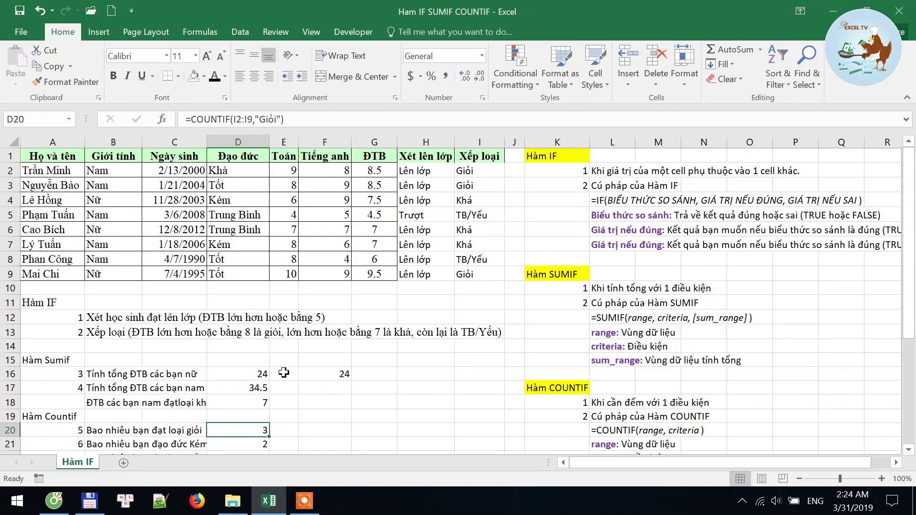